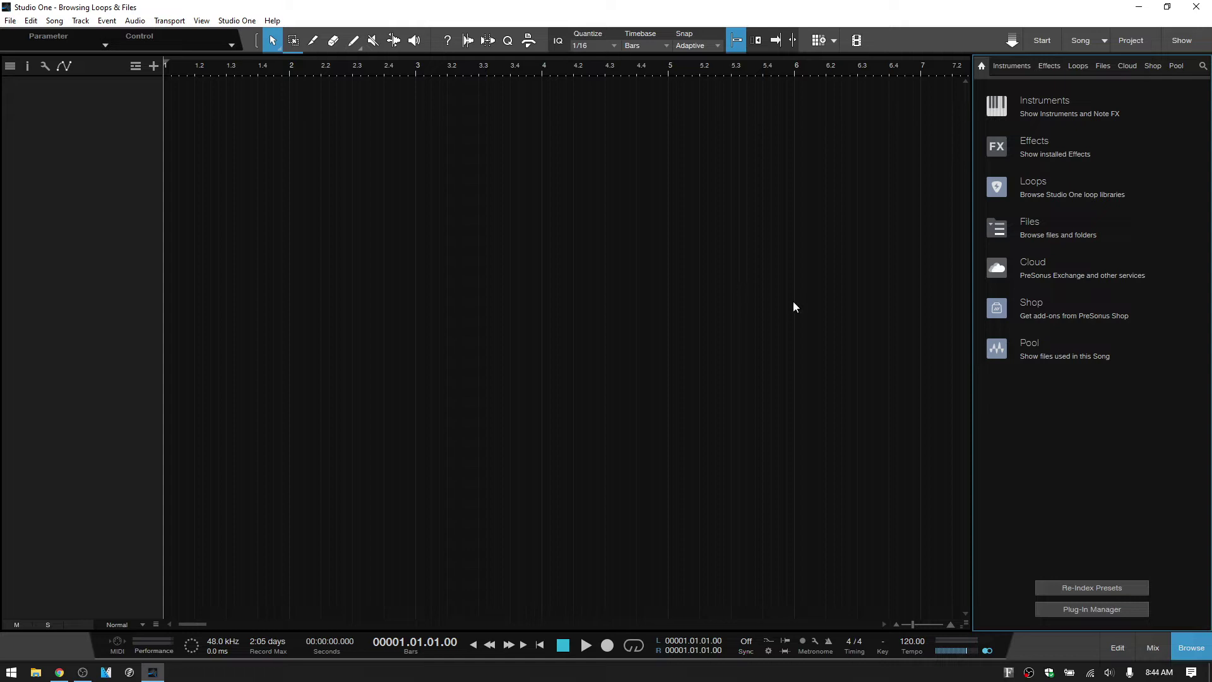
Step: Show the Loops library in the Browser and sort it by Instrument instead of Vendor
left_click(1080, 66)
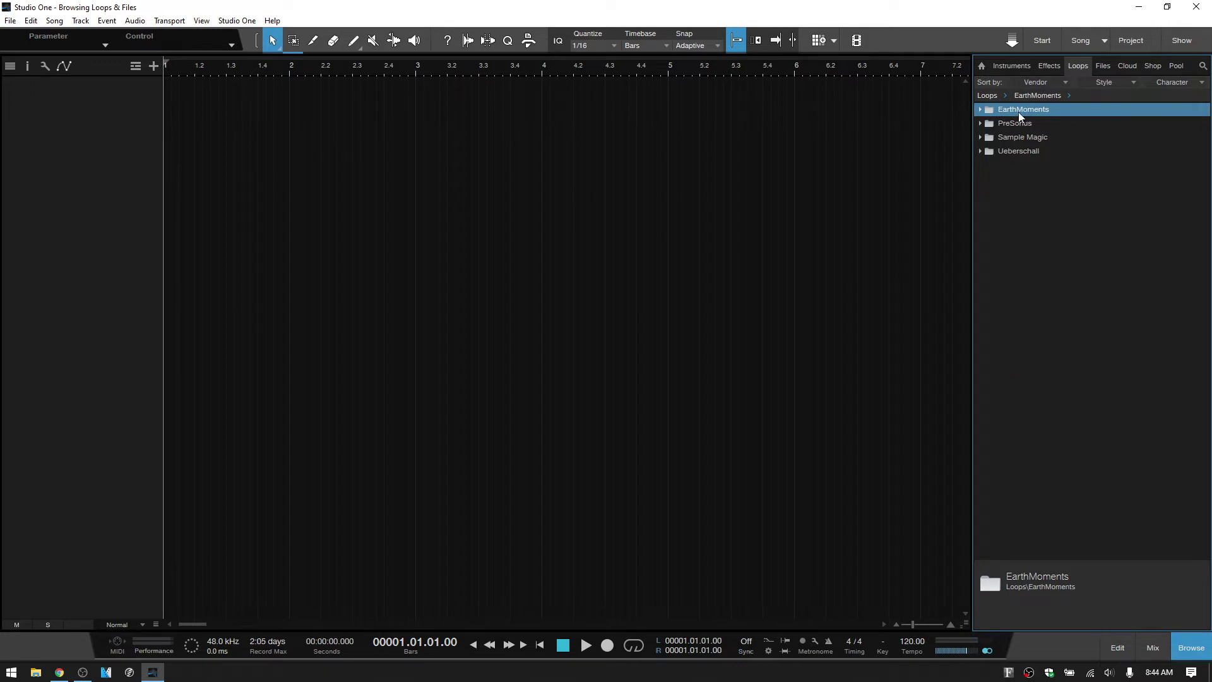
left_click(1066, 85)
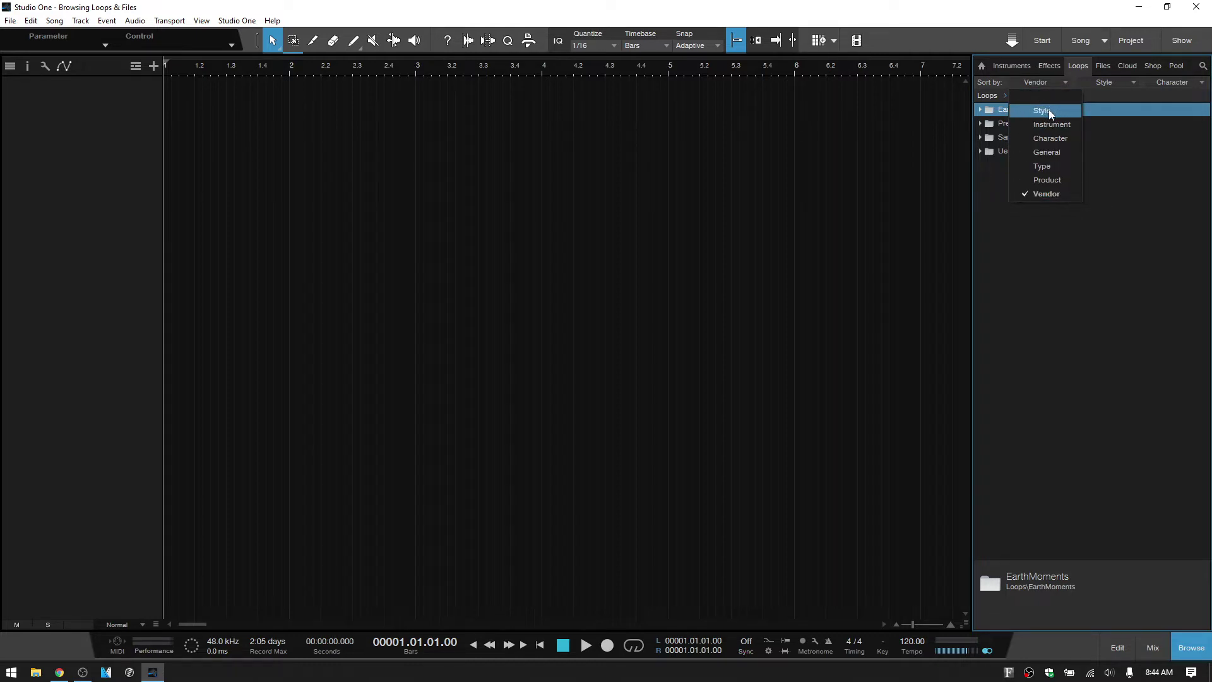
left_click(1047, 313)
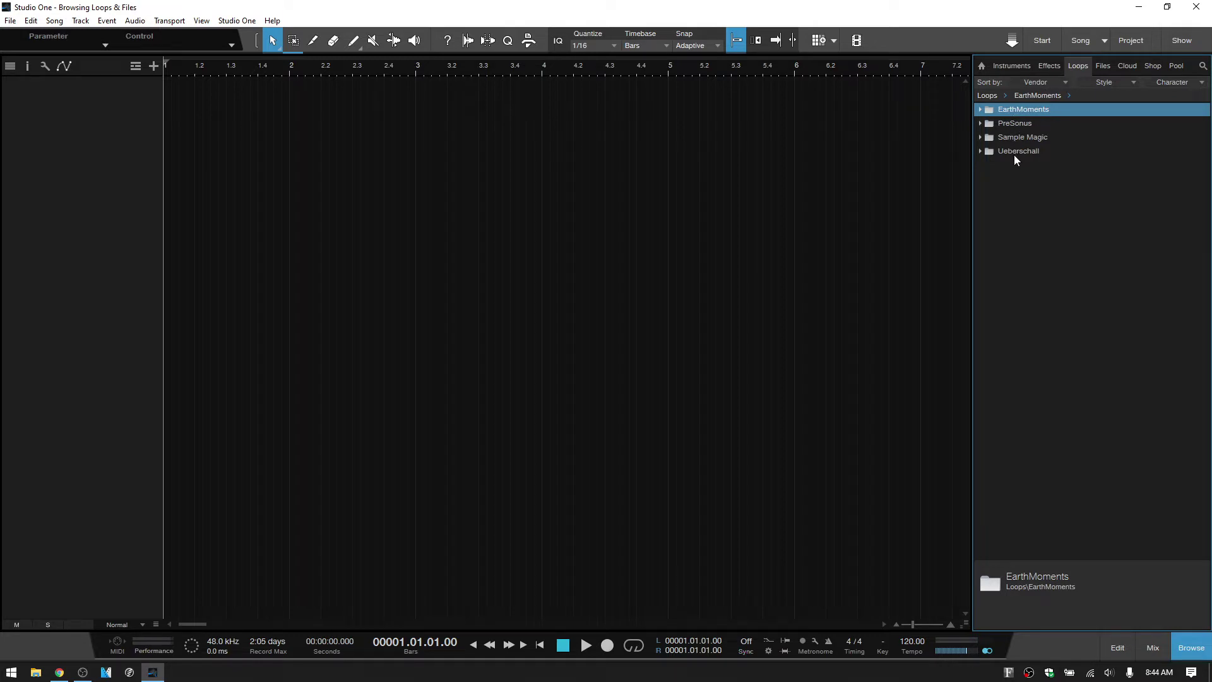
left_click(1067, 85)
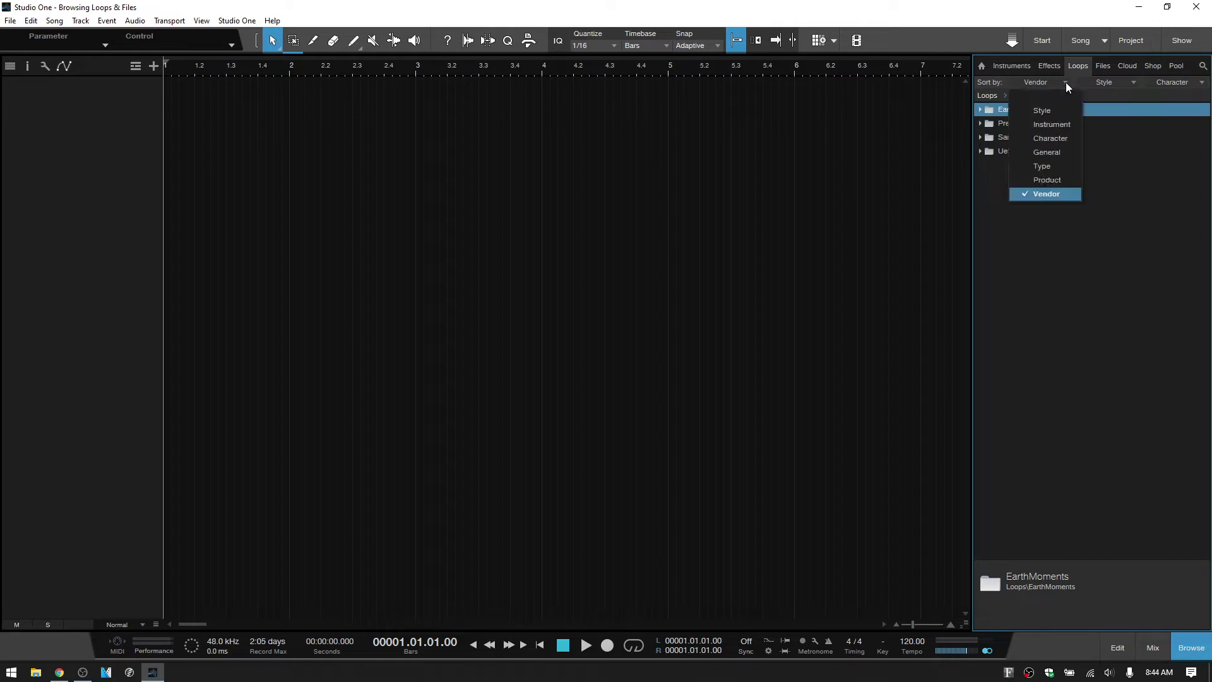
left_click(1052, 125)
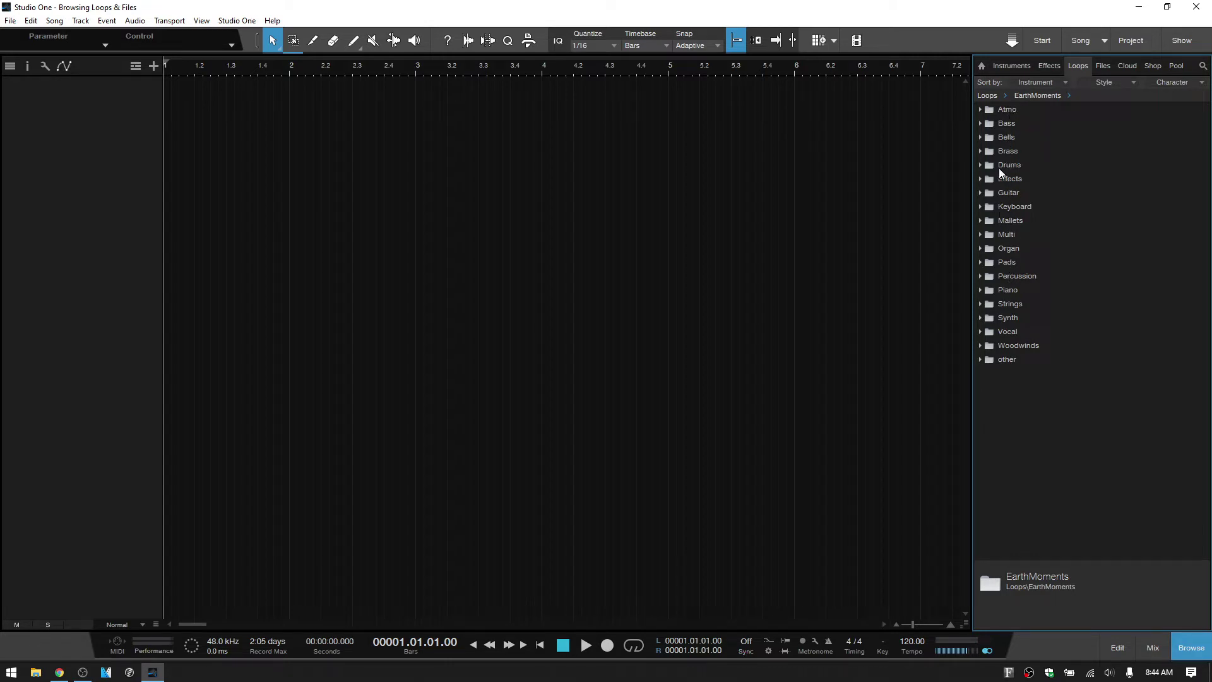
Step: Sort the loops by Character and expand snare to show its Dubstep-to-Trap style subfolders
left_click(1063, 82)
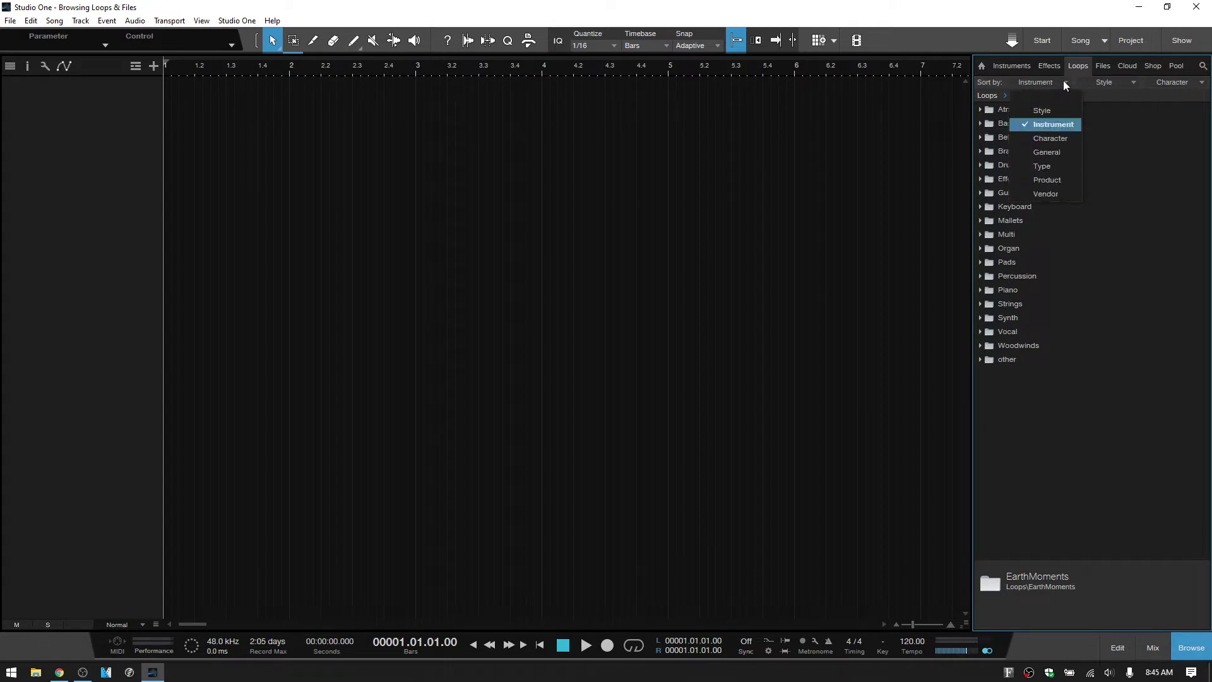
left_click(1055, 139)
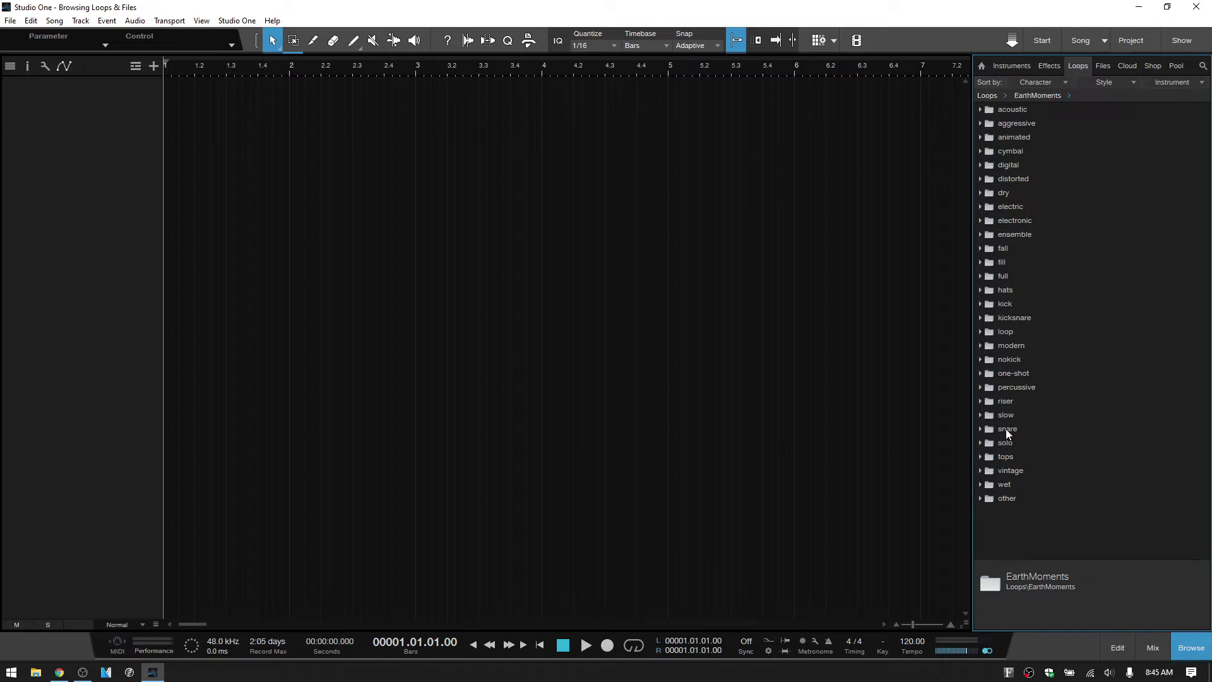
left_click(981, 429)
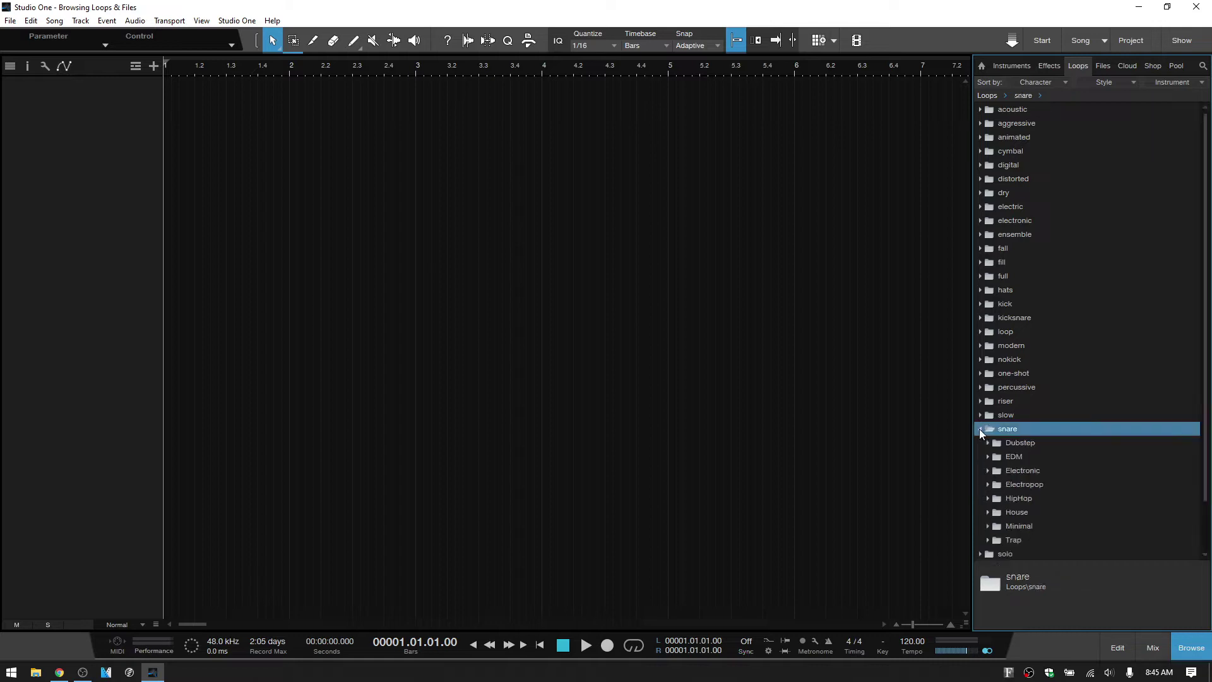
scroll(1158, 416, "down", 2)
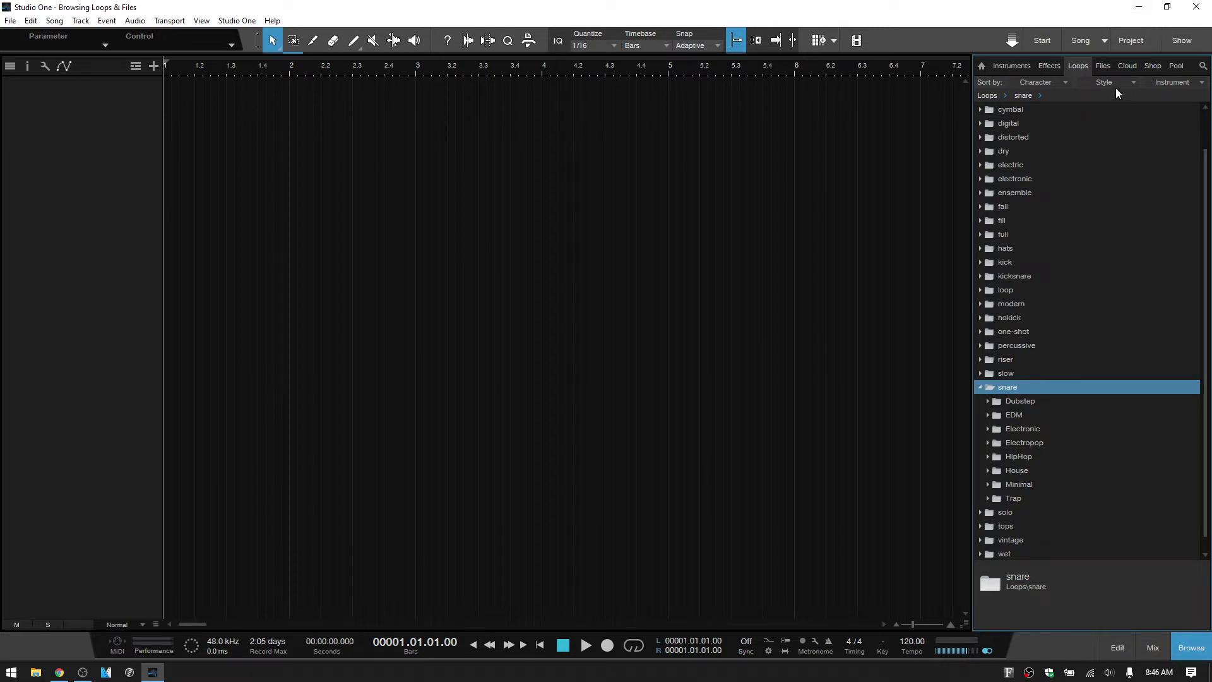
Step: Try Type, then settle on Vendor as the second sort level, splitting snare into PreSonus and Sample Magic
left_click(1135, 83)
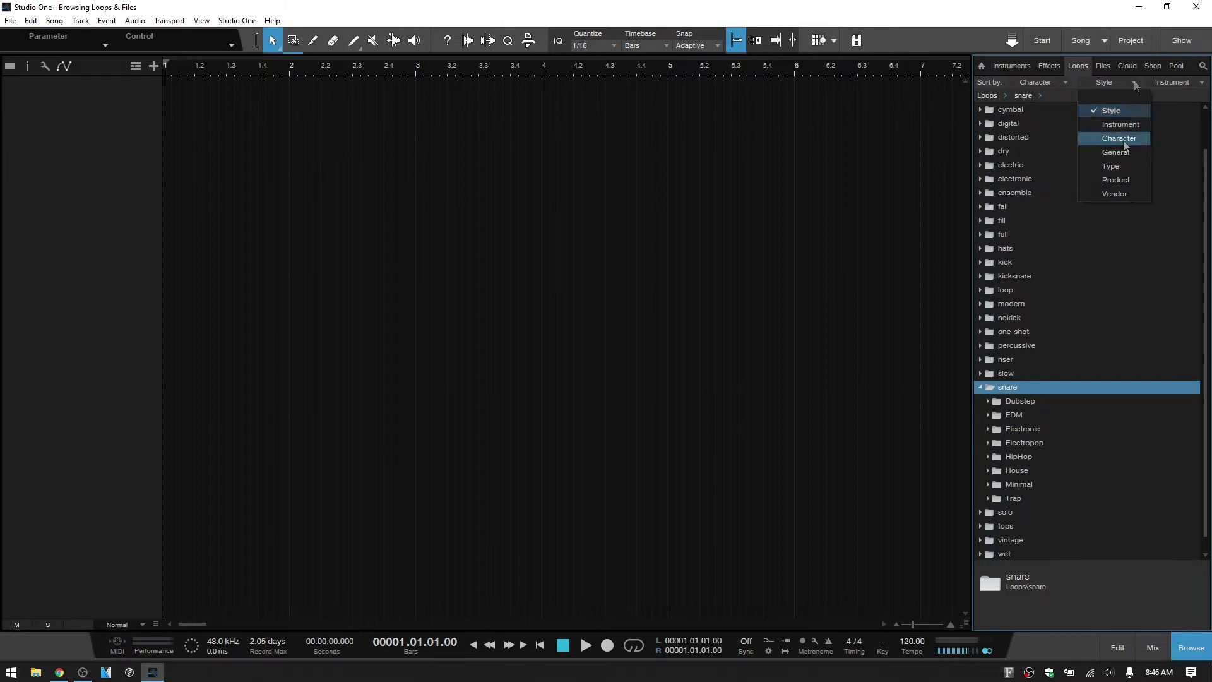
left_click(1119, 166)
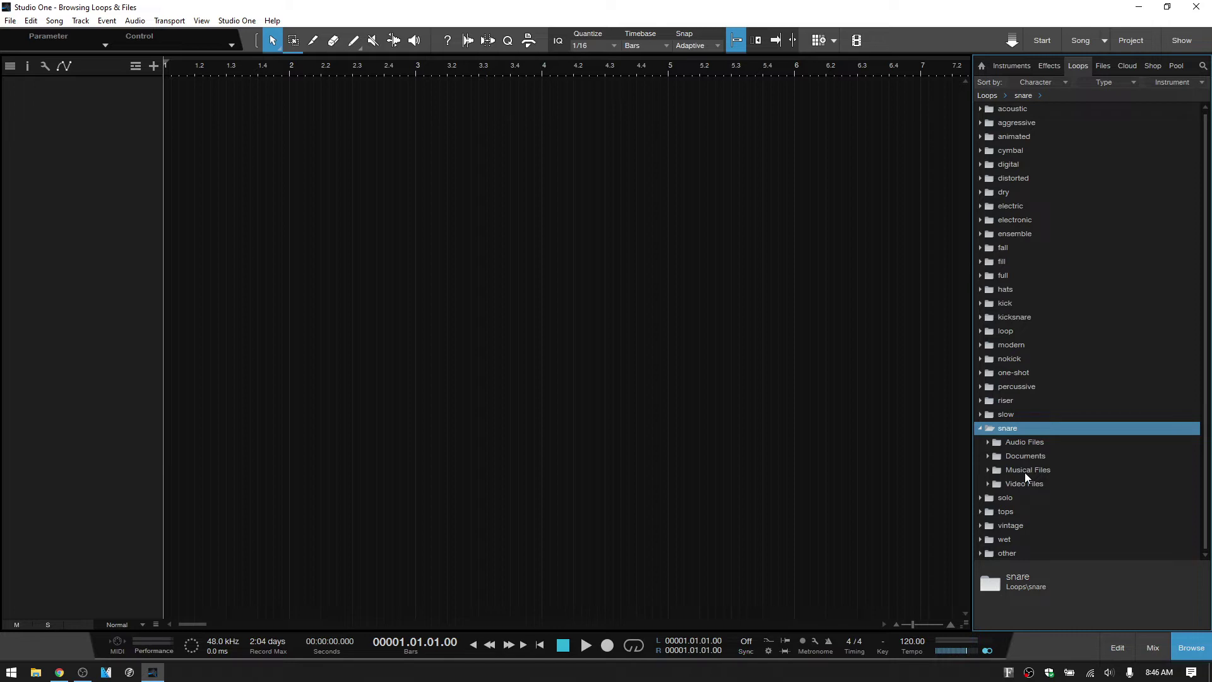
left_click(1132, 82)
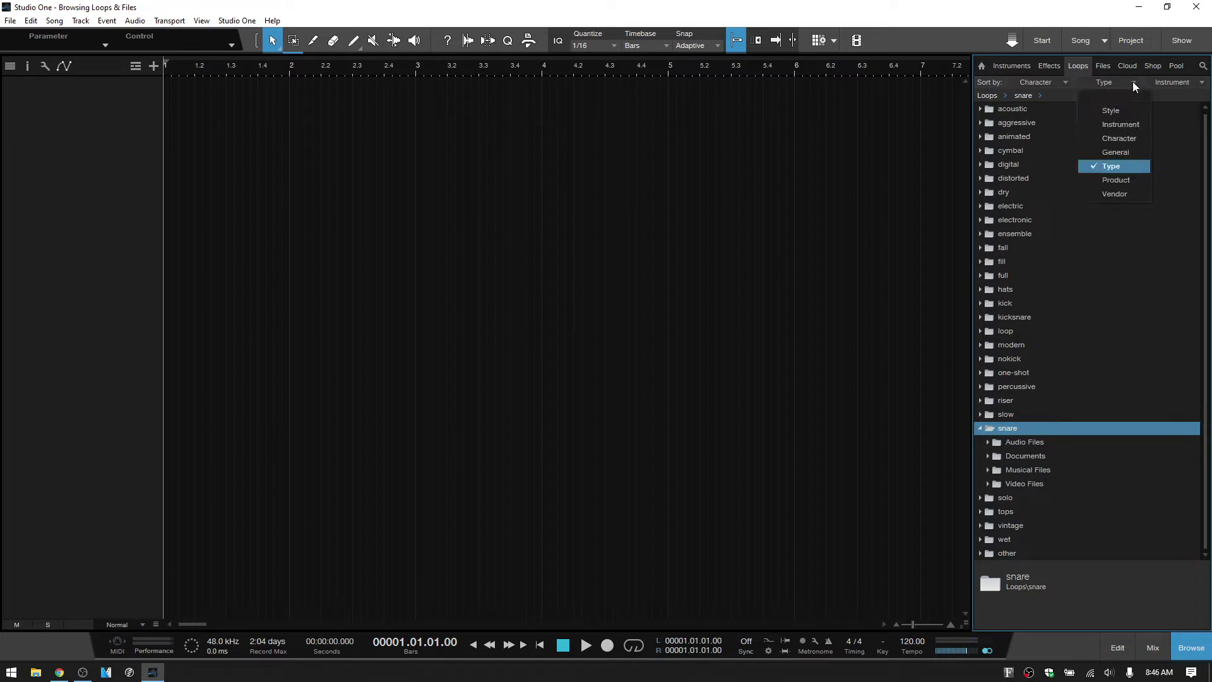
left_click(1118, 192)
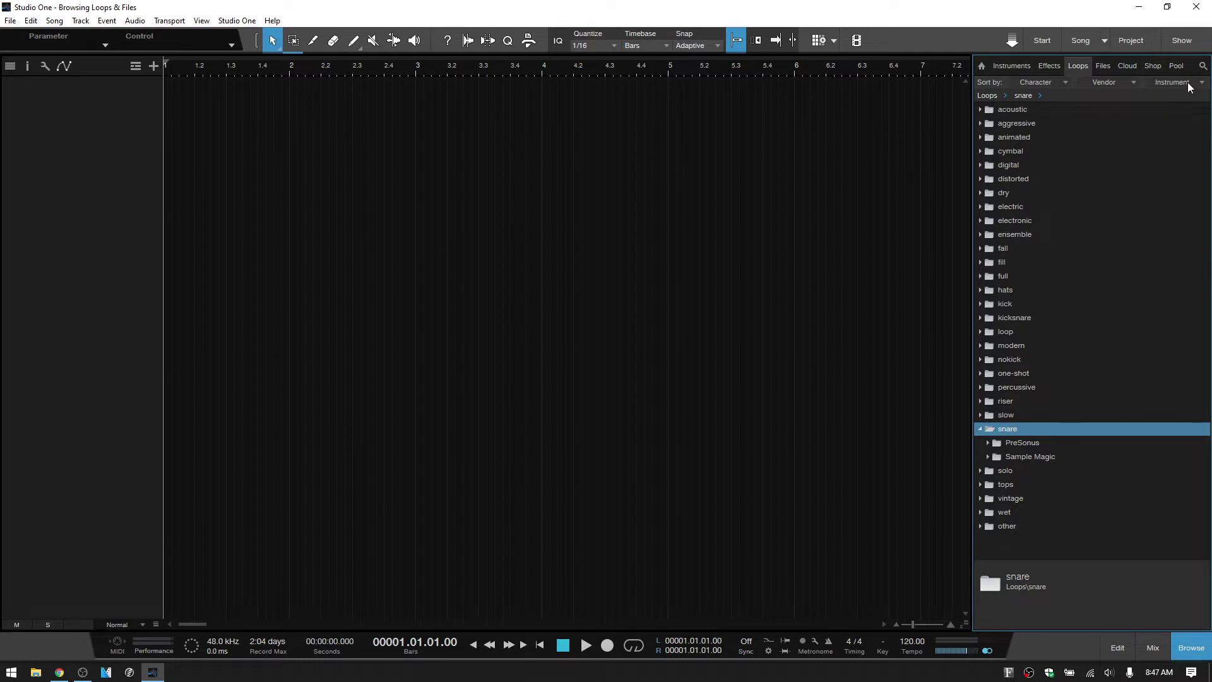
Step: Expand Sample Magic's snares and set the third sort level to Style after trying Type
left_click(988, 457)
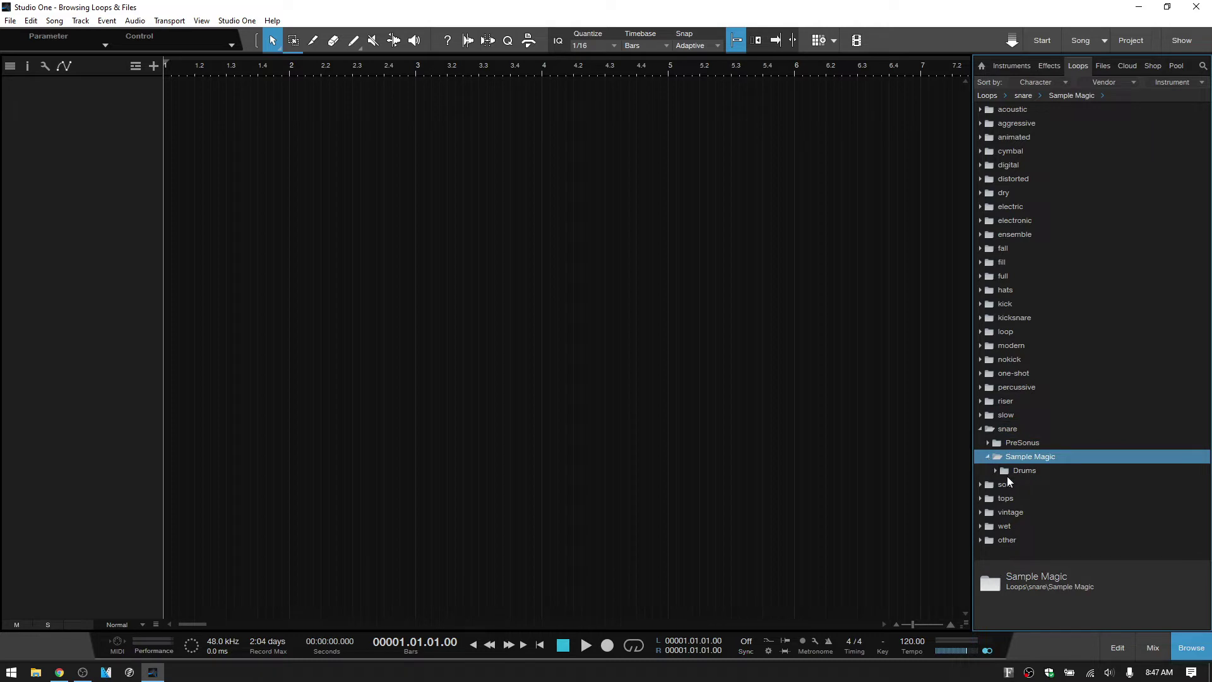
left_click(1202, 82)
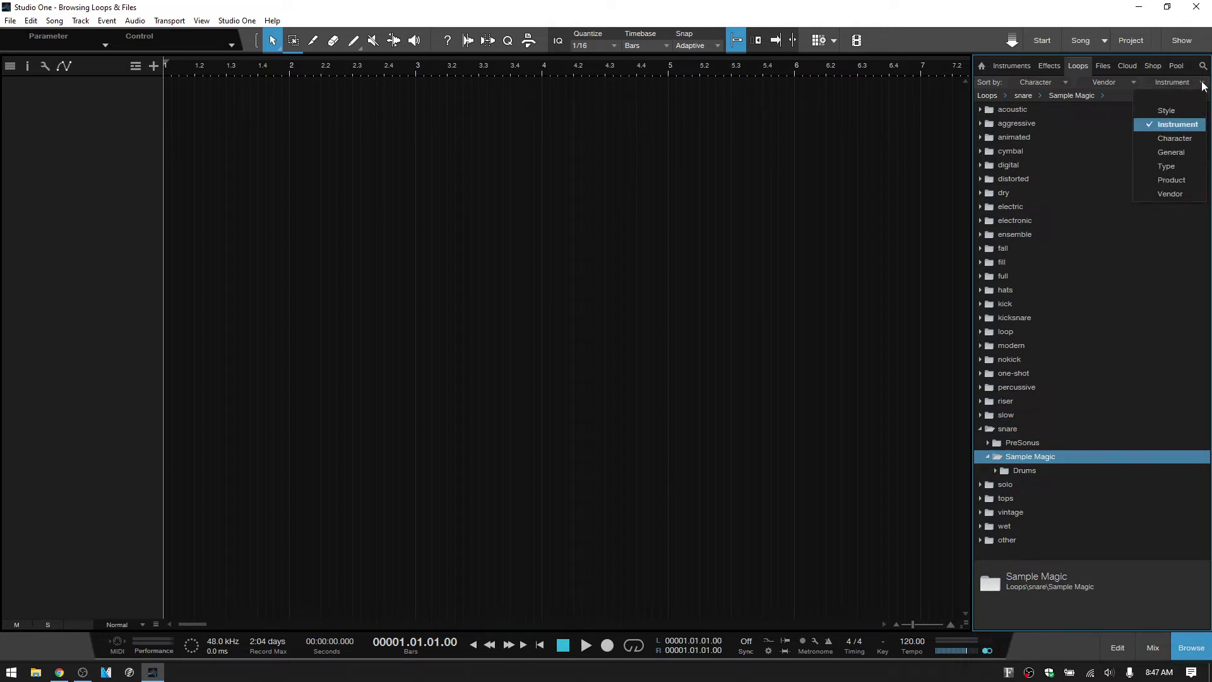
left_click(1180, 167)
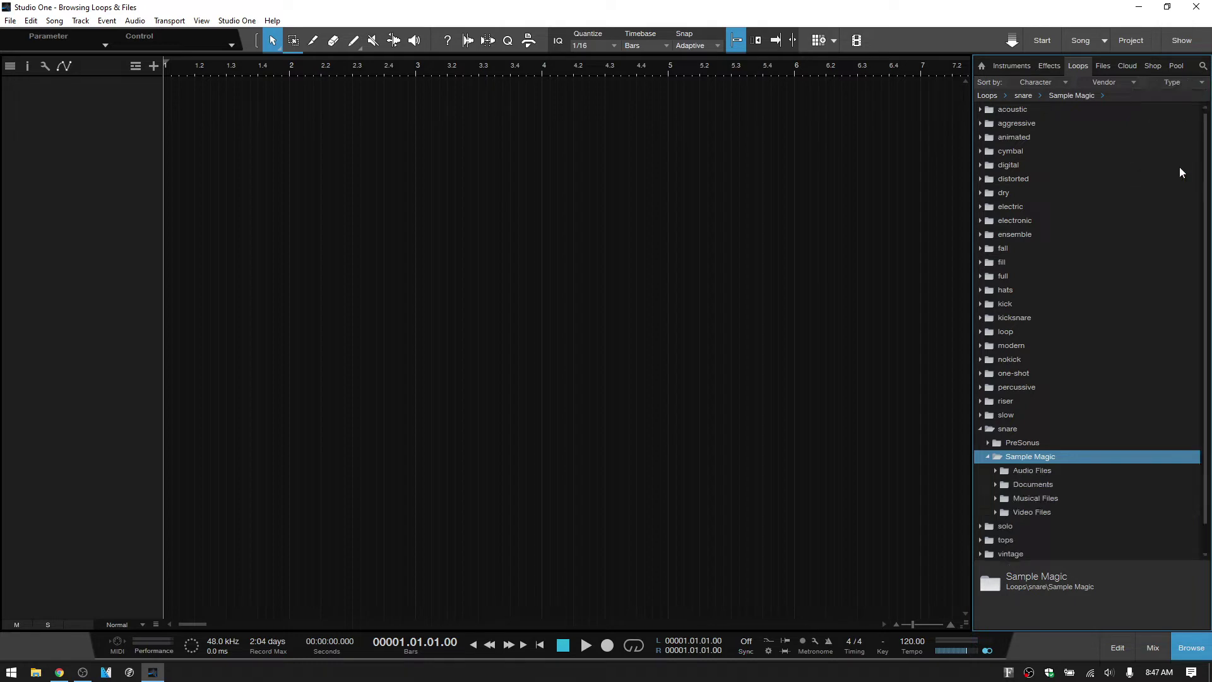
left_click(1201, 84)
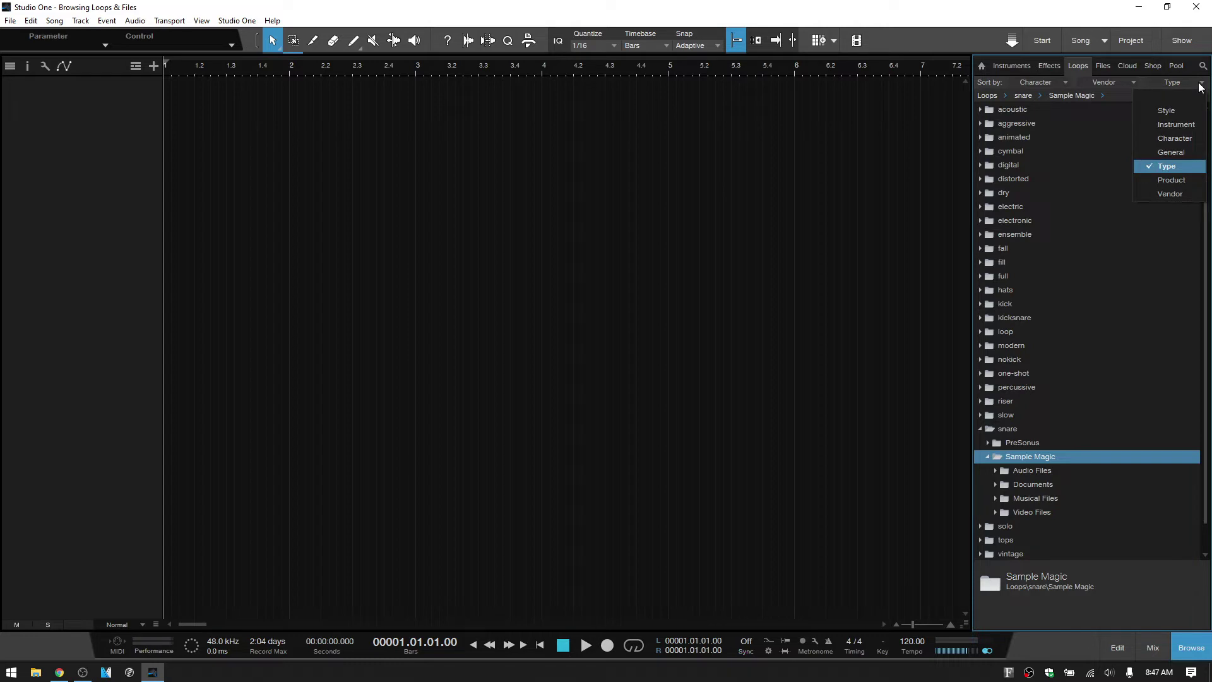
left_click(1176, 110)
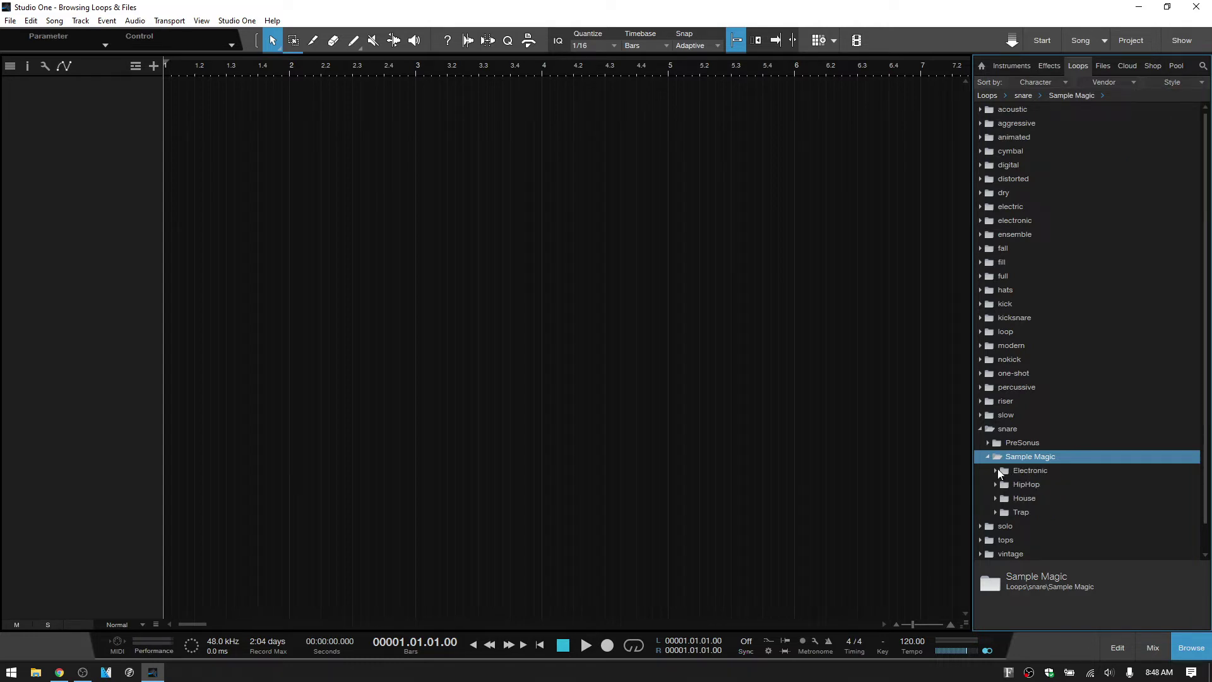
Step: Open the Electronic folder to list snare WAV files such as Kit01 Snare1.wav
left_click(995, 468)
scroll(1129, 443, "down", 4)
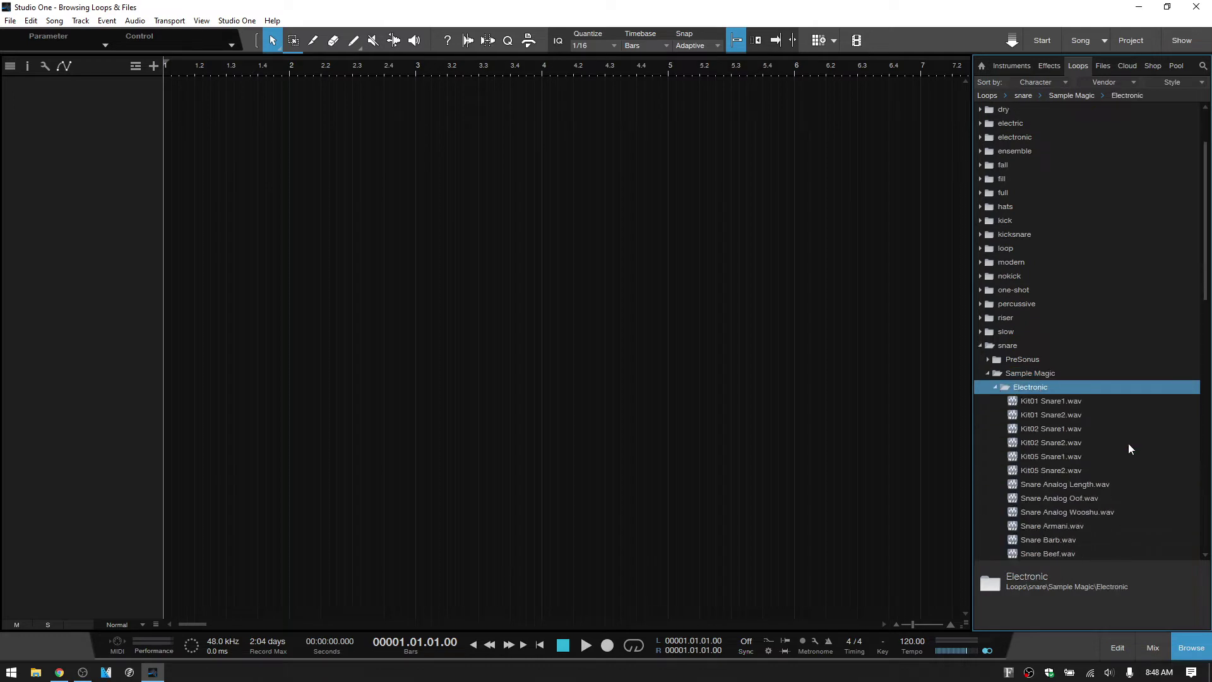
scroll(1115, 438, "down", 2)
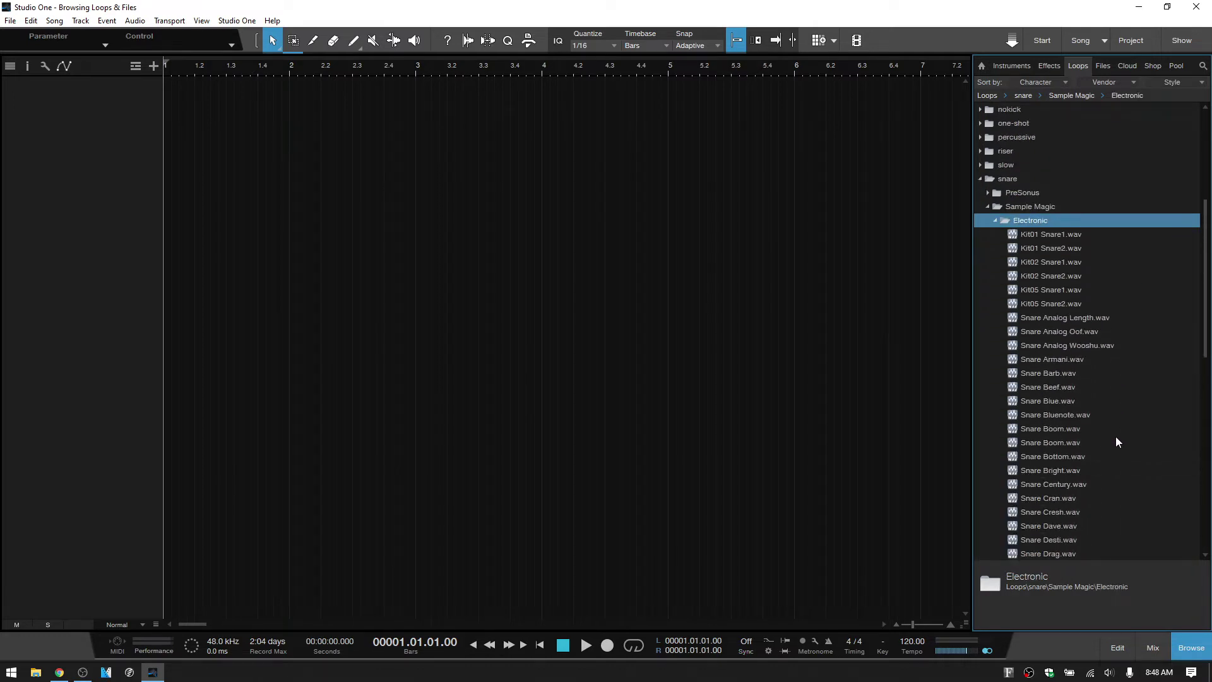
Step: Audition Electronic snares from Kit01 Snare1 and Snare Analog Wooshu down to Snare Cran
left_click(1048, 234)
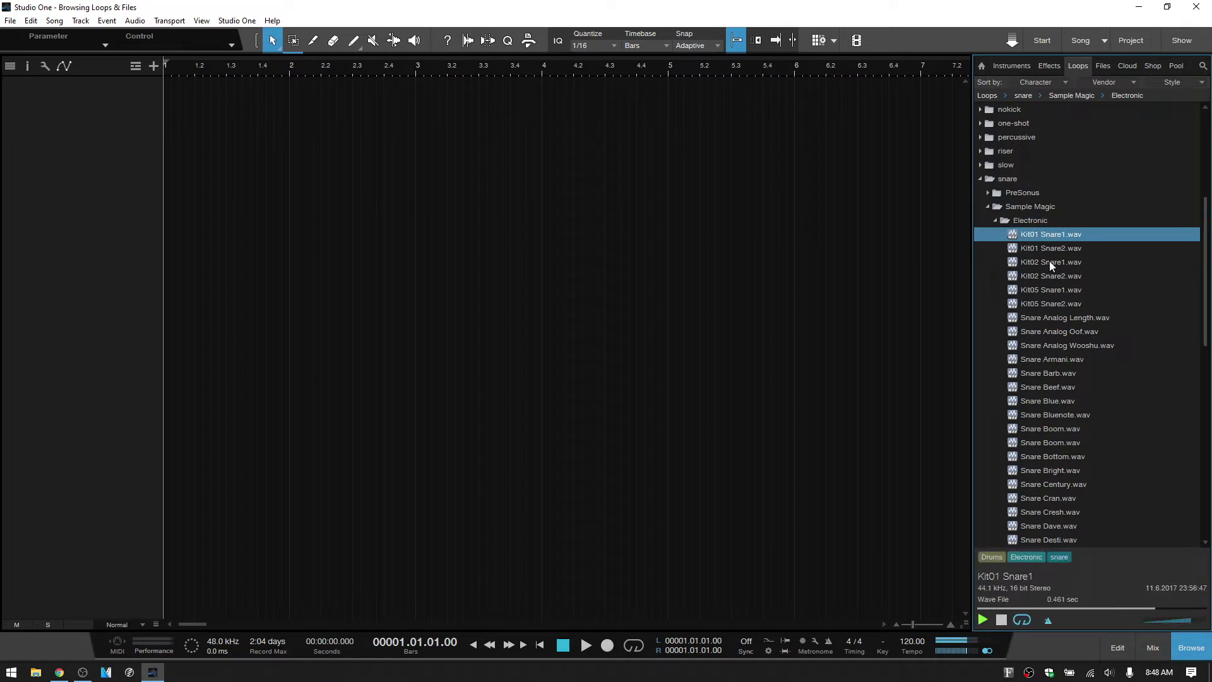
left_click(1050, 261)
left_click(1051, 303)
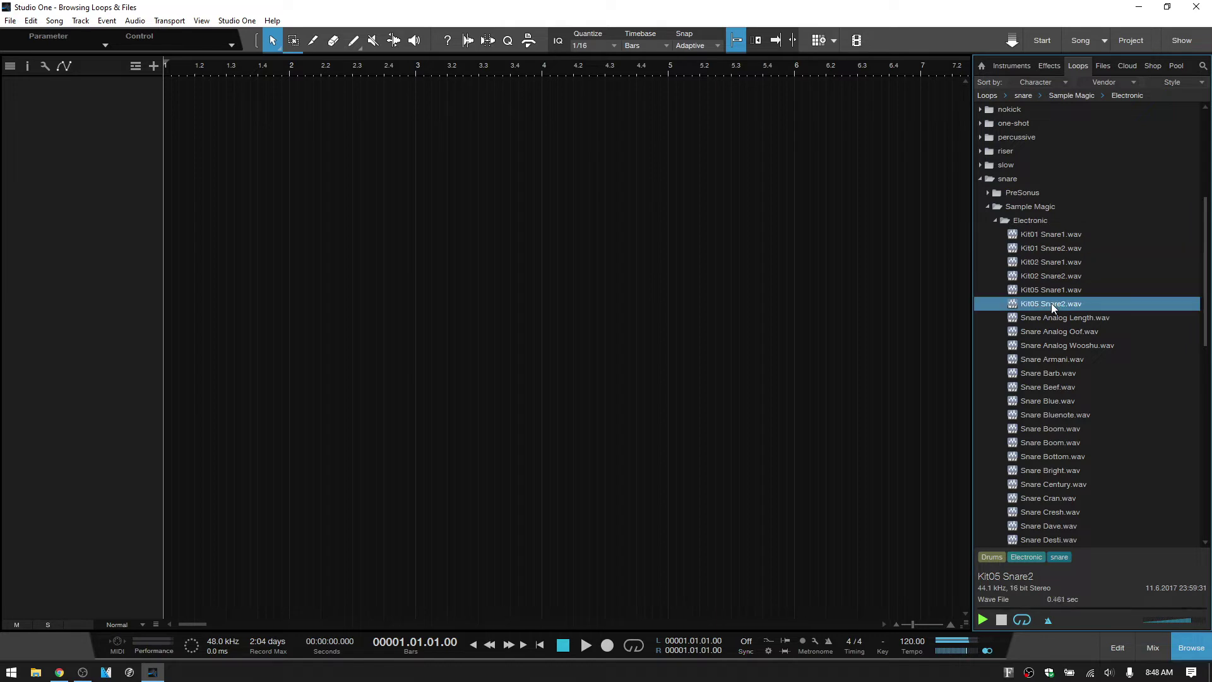
left_click(1051, 346)
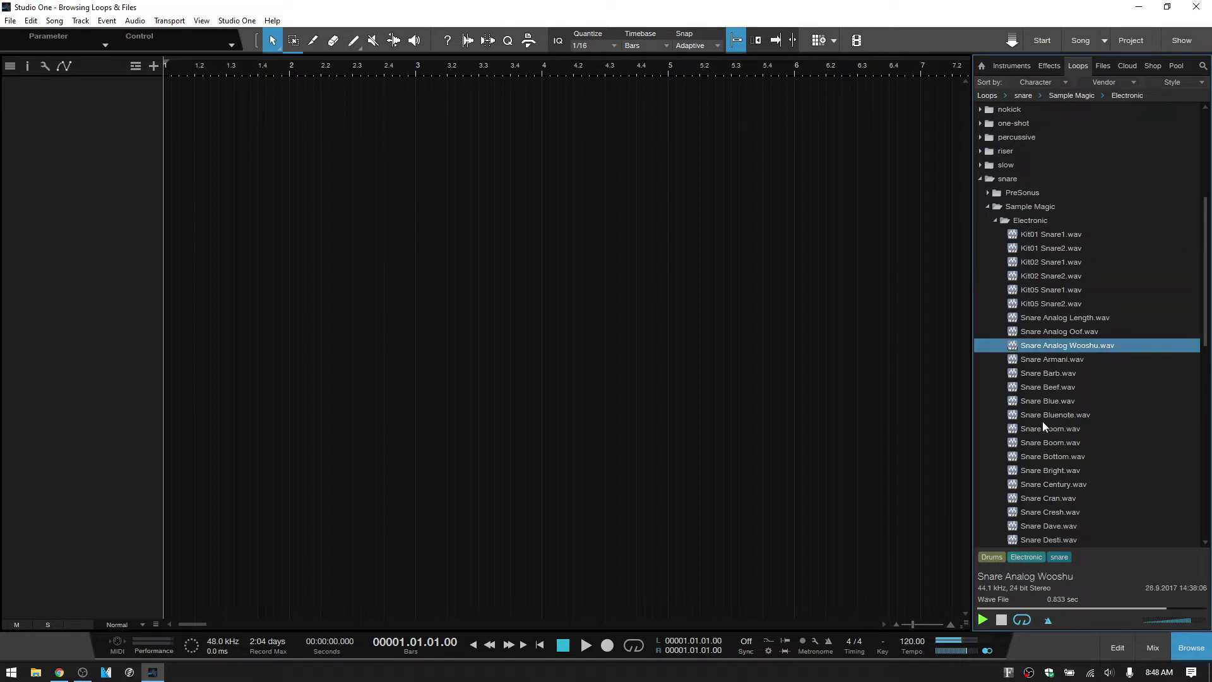
key("Down")
key("Down")
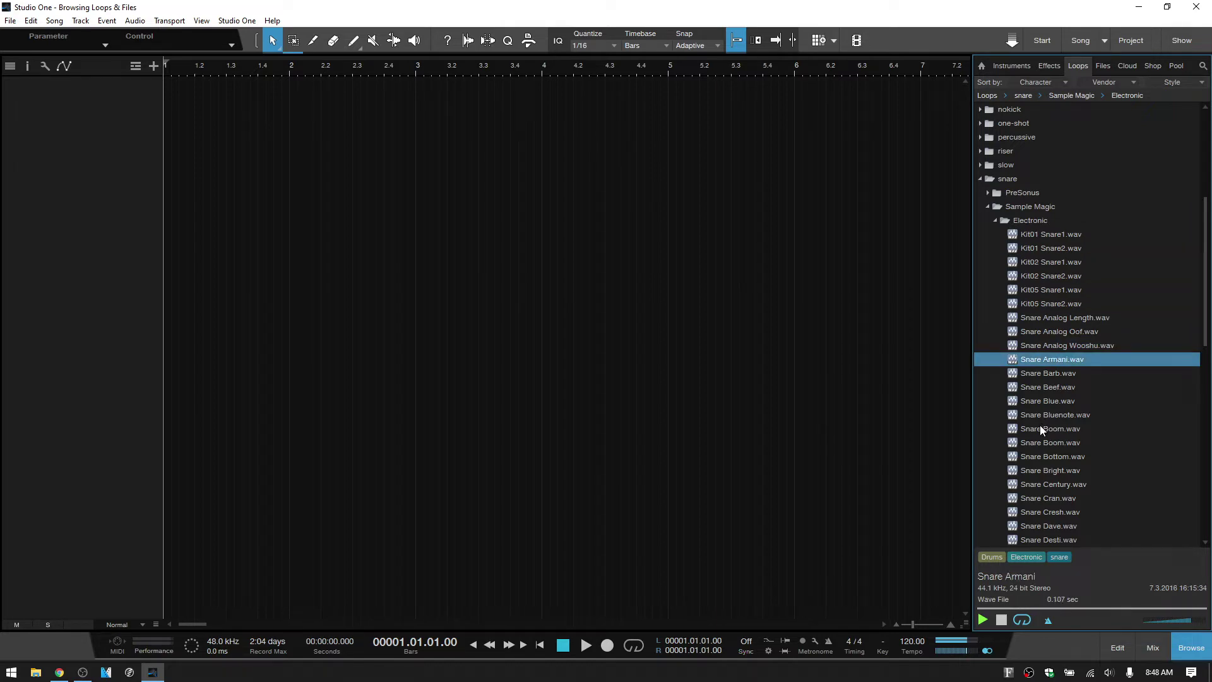
key("Down")
key("Down")
key("Down")
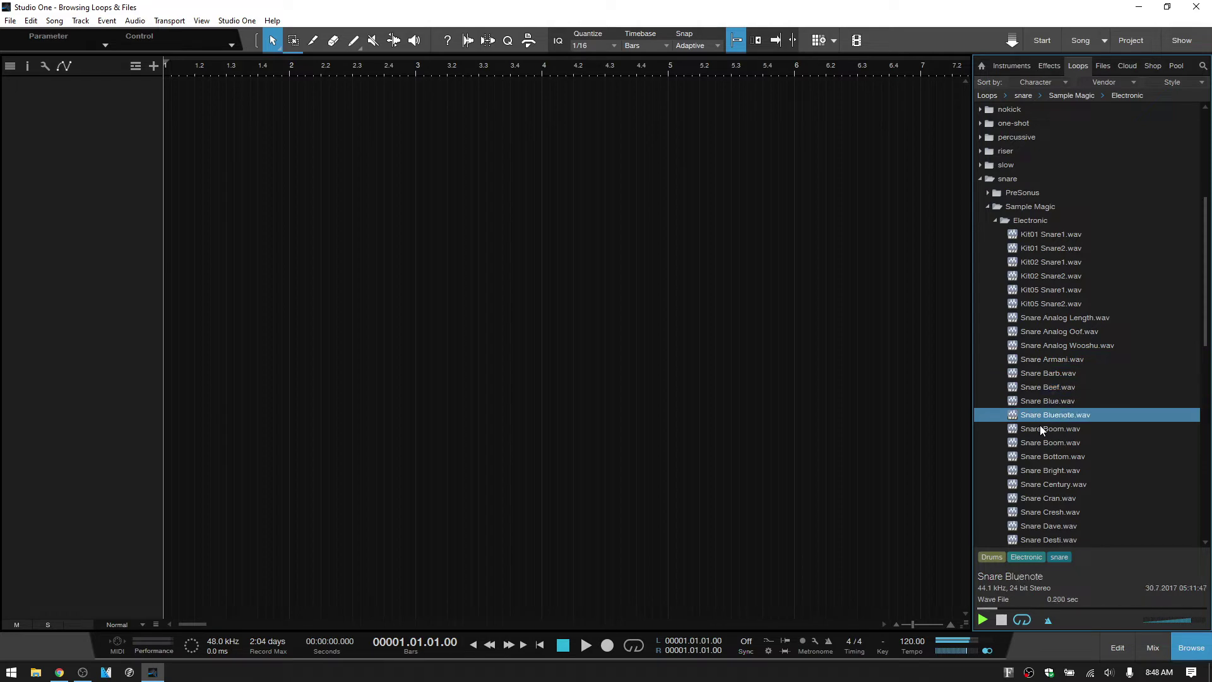
key("Down")
key("Down")
key("Down")
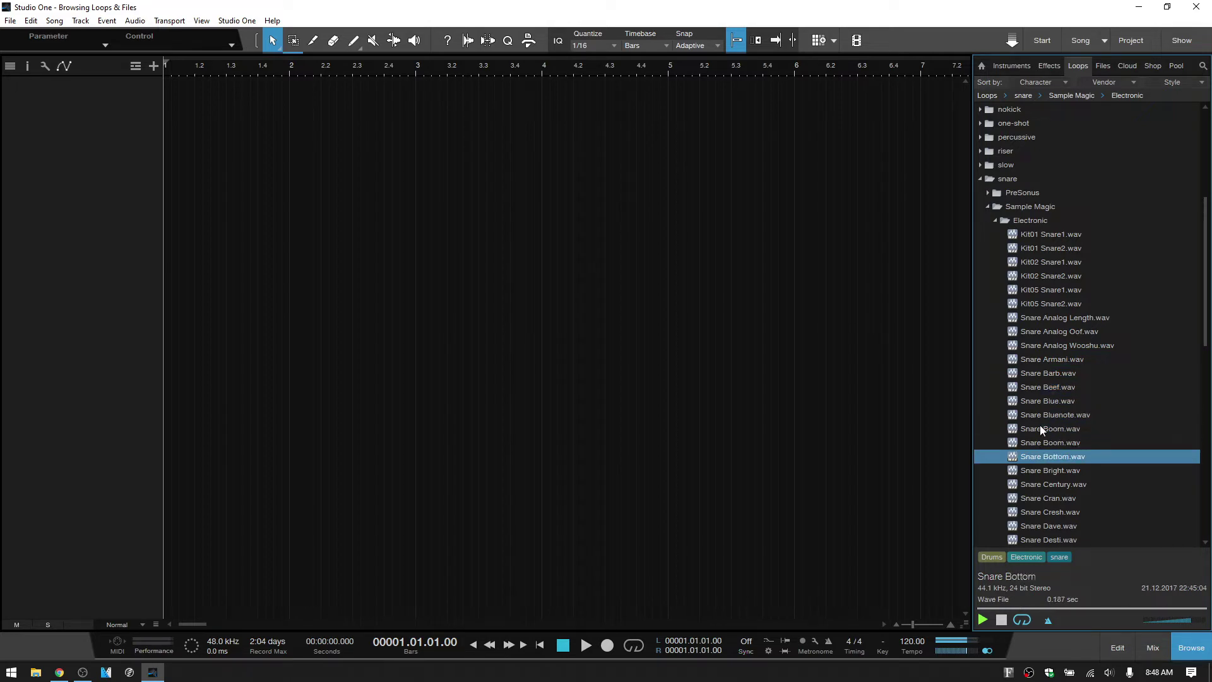
key("Down")
key("Down")
key("Down")
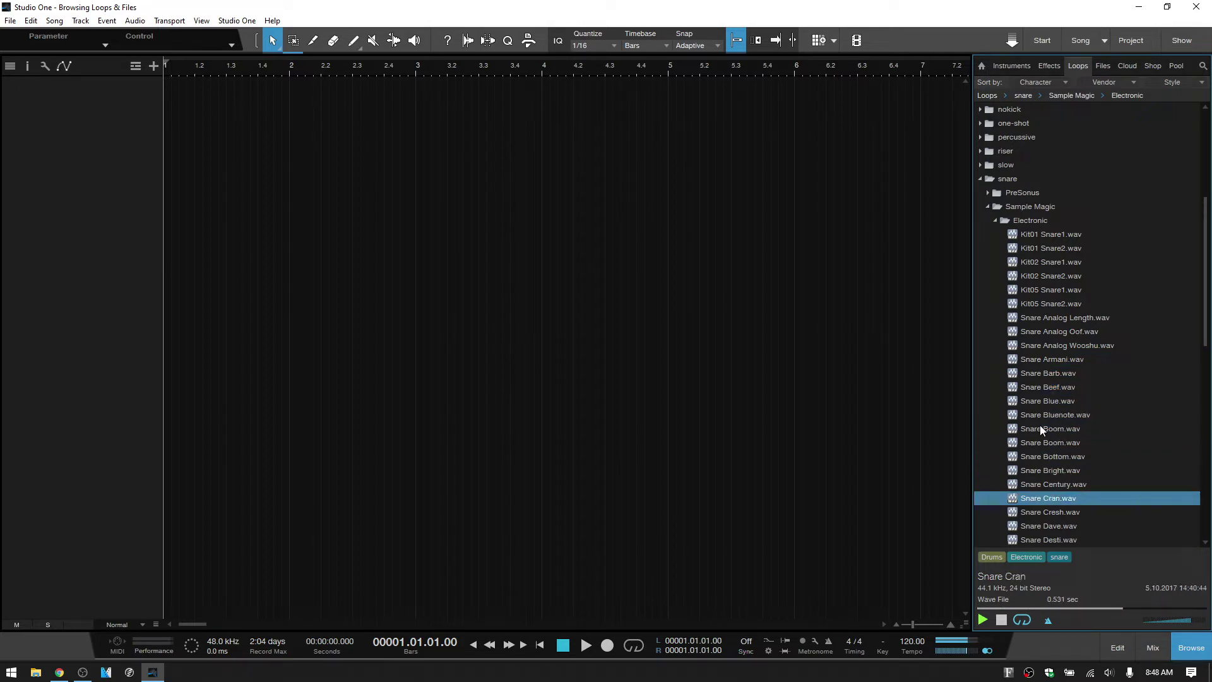
Step: Collapse Electronic, expand HipHop, and preview Kit02 Snare and Snare Crust, ending on Kit02 Snare
key("Left")
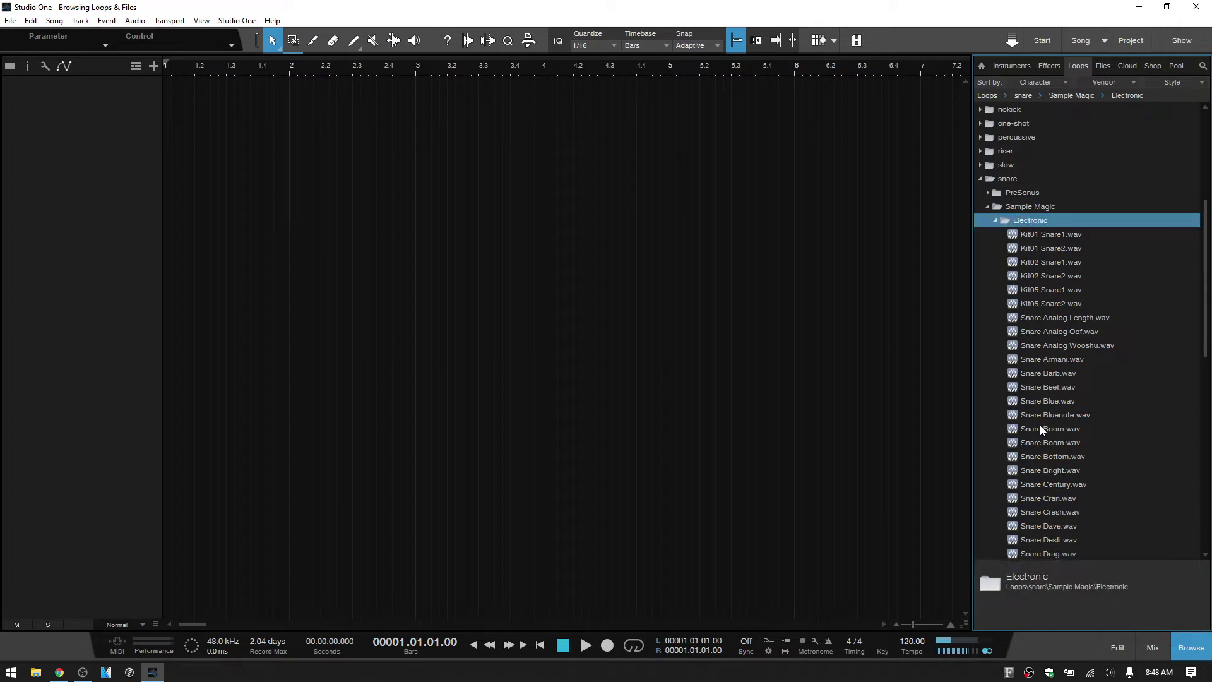
key("Left")
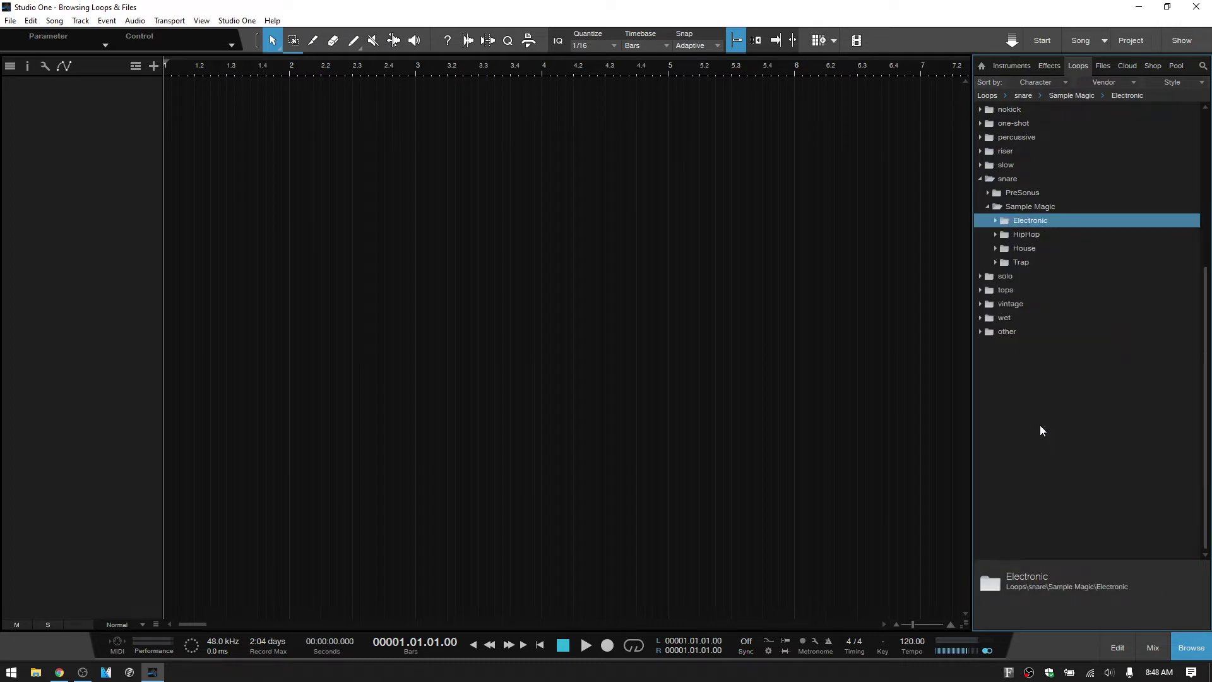
key("Down")
key("Down")
key("Down")
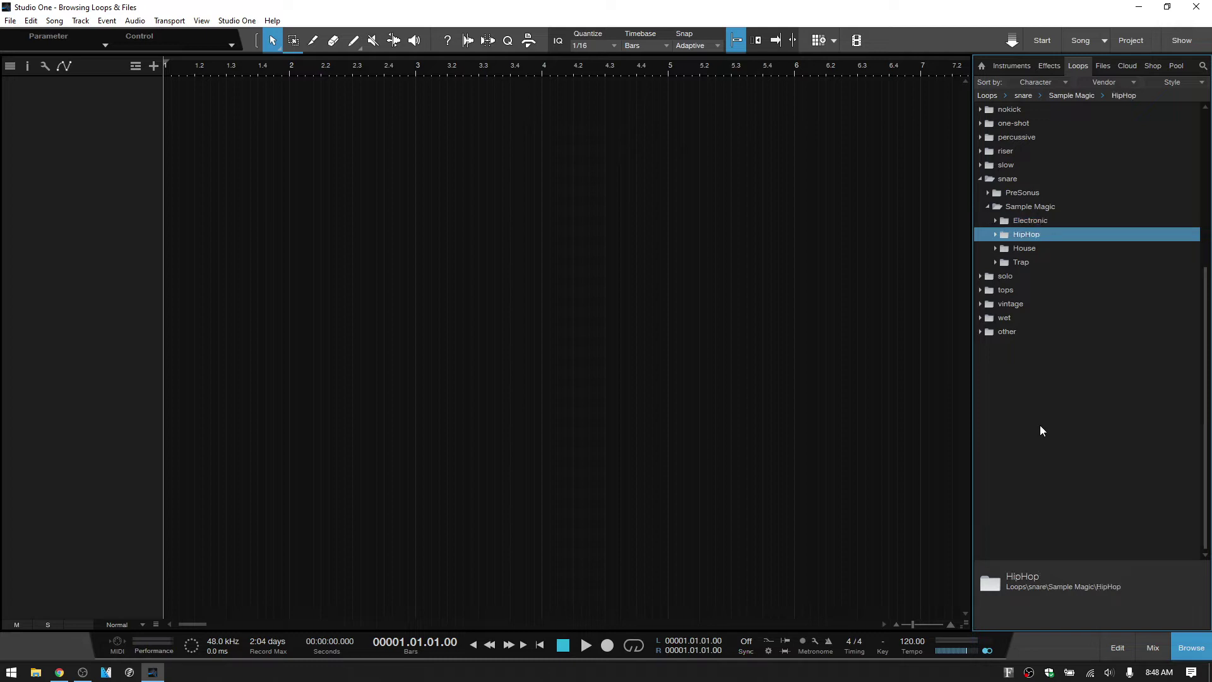
key("Up")
key("Up")
key("Up")
key("Down")
key("Right")
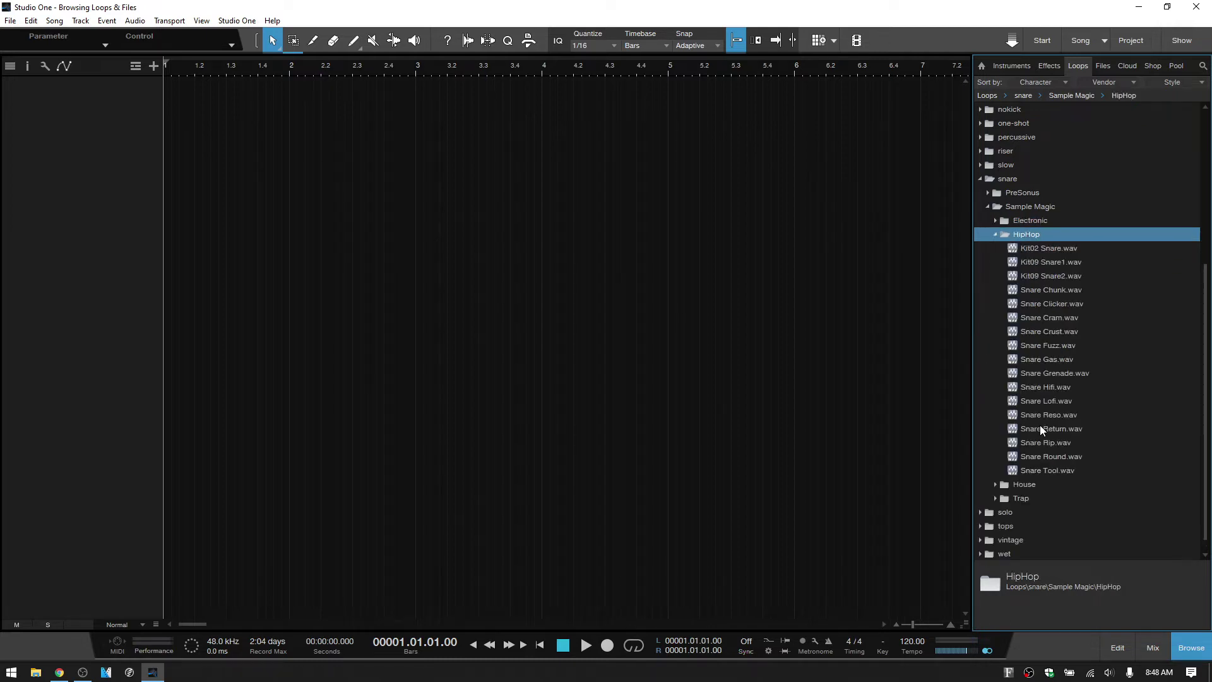
key("Down")
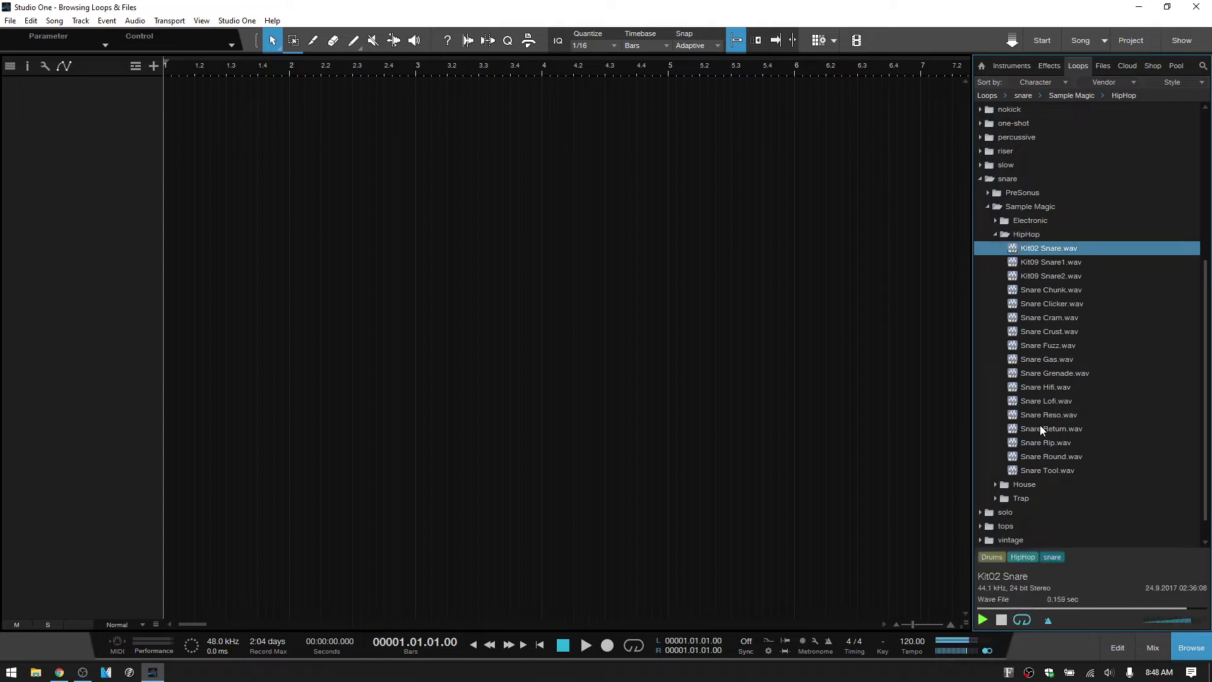
key("Down")
key("Down")
key("Down")
key("Down")
key("Down")
key("Down")
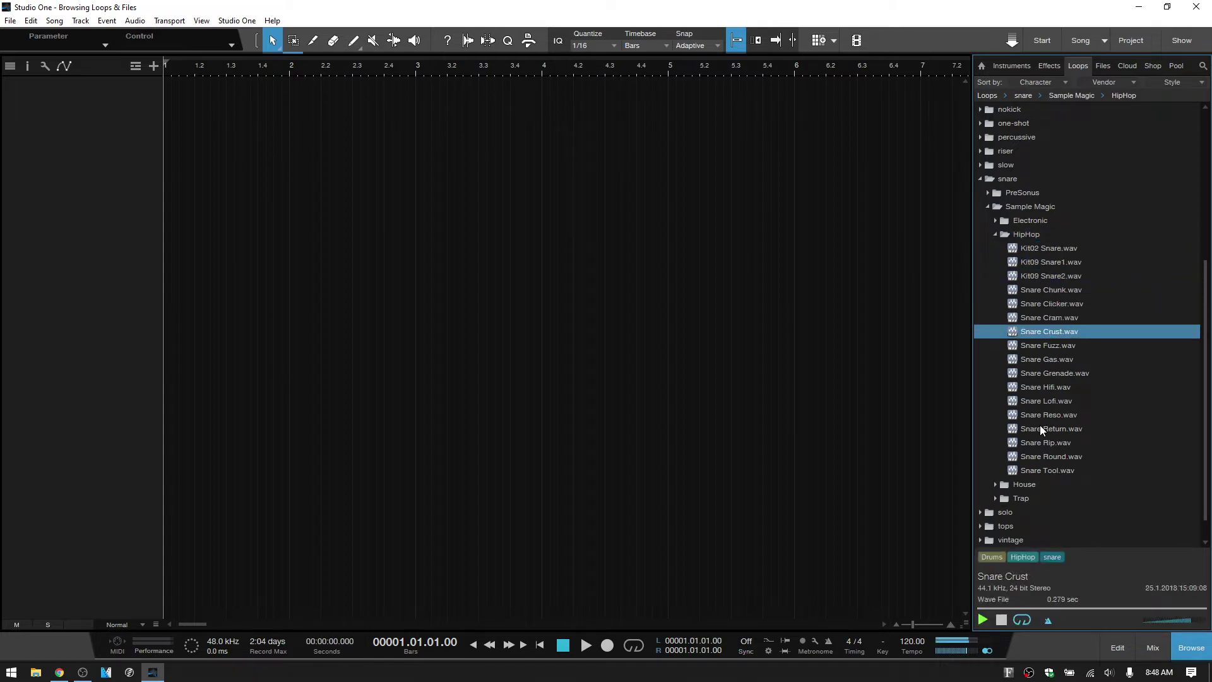
key("Up")
key("Up")
key("Up")
key("Up")
key("Up")
key("Up")
key("Up")
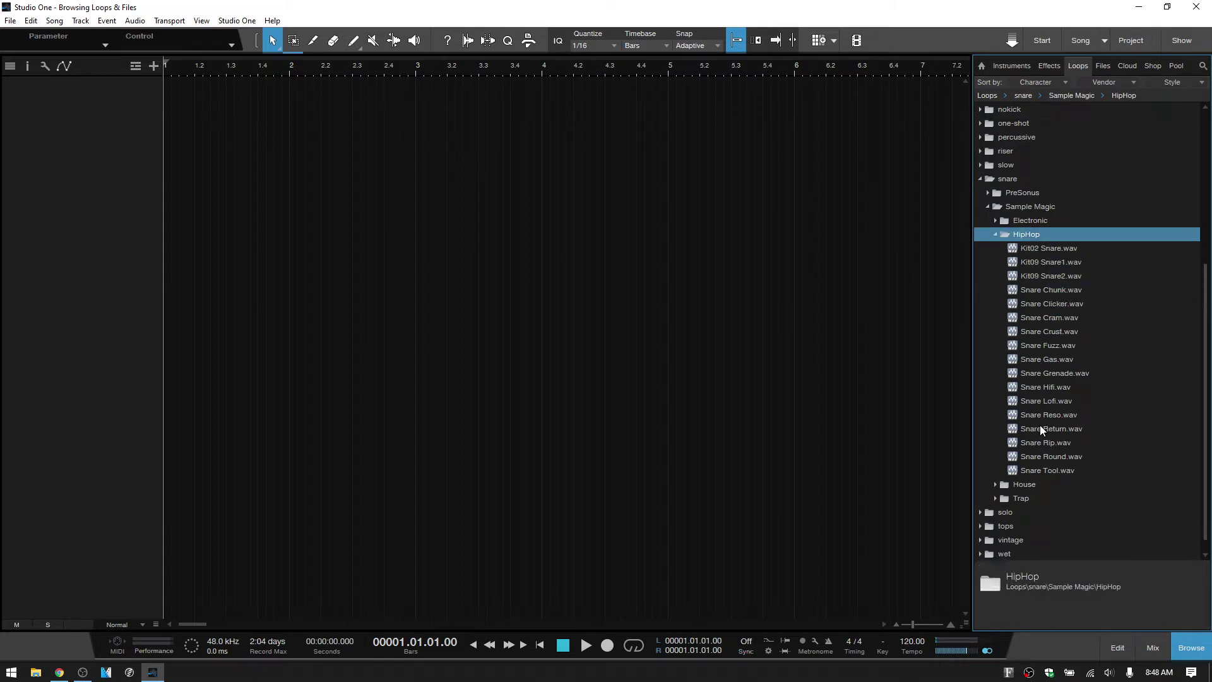
key("Down")
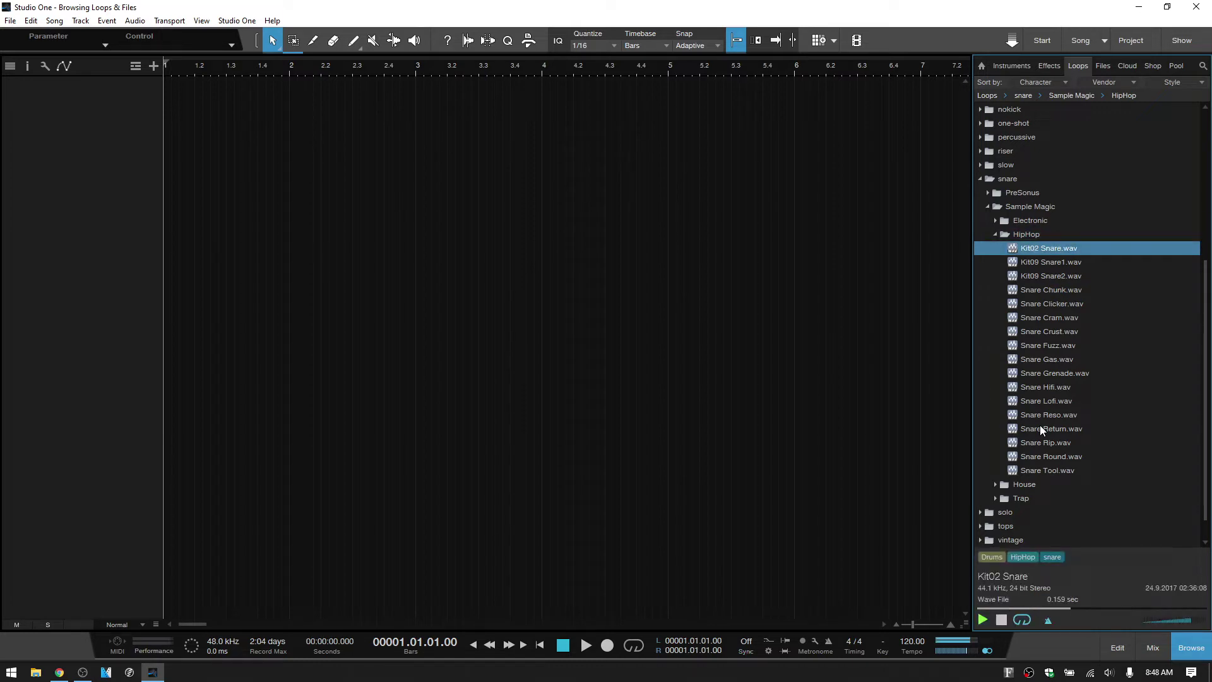
Step: Stop playback, then audition HipHop snares Snare Clicker, Snare Fuzz, Snare Hifi and Snare Reso
left_click(1001, 620)
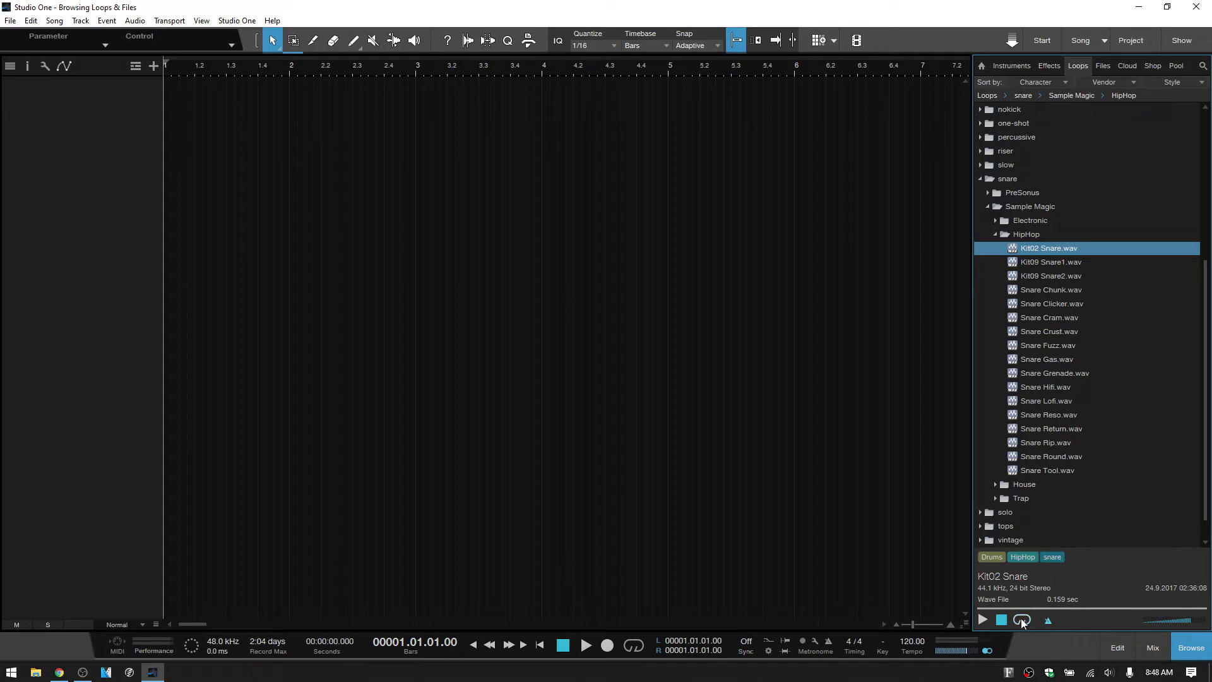
left_click(1050, 308)
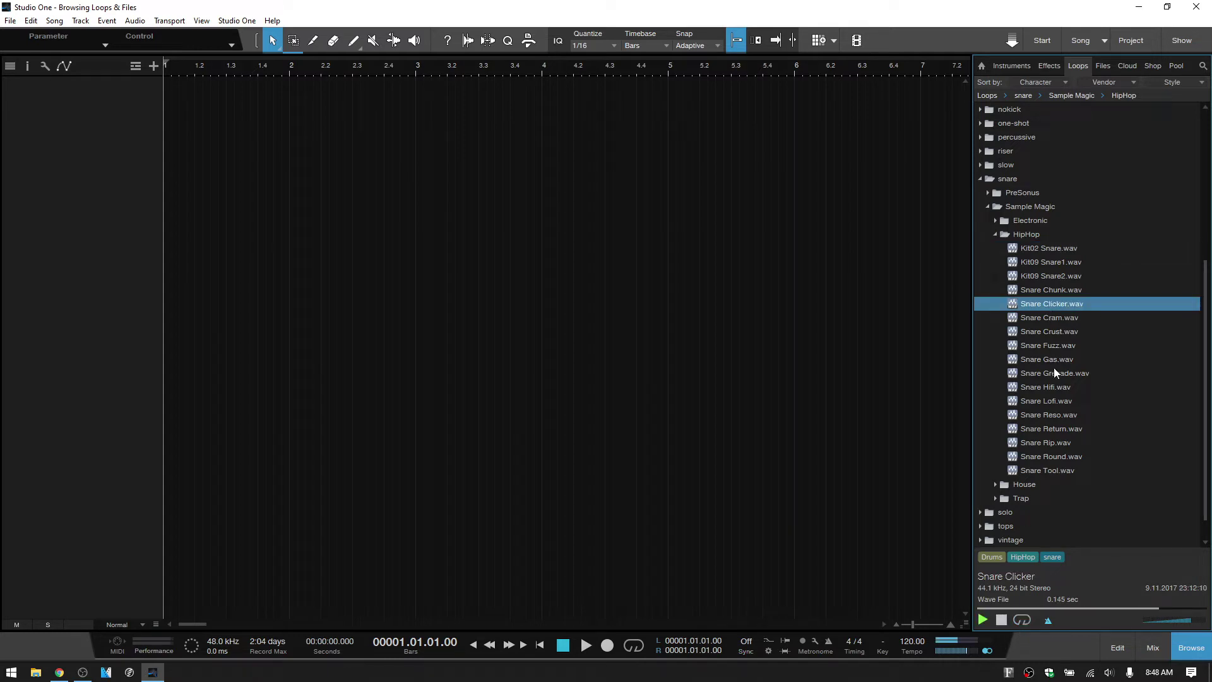
key("Down")
key("Down")
key("Down")
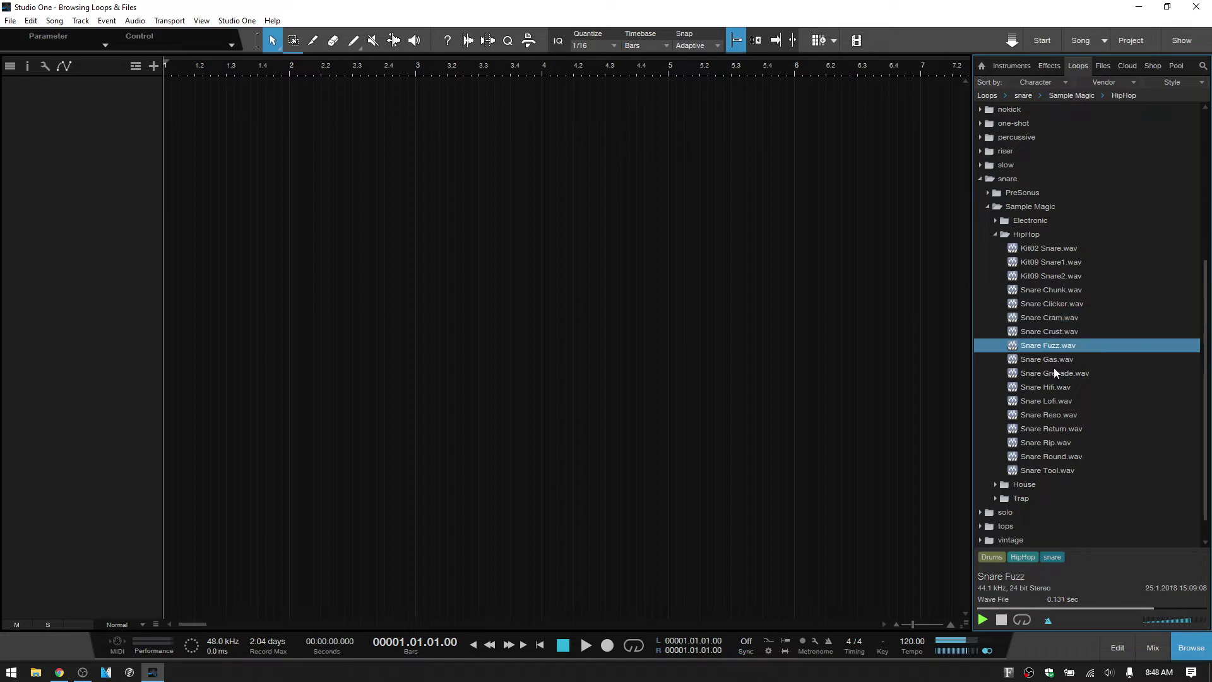
key("Down")
key("Down")
key("Down")
key("Down")
key("Down")
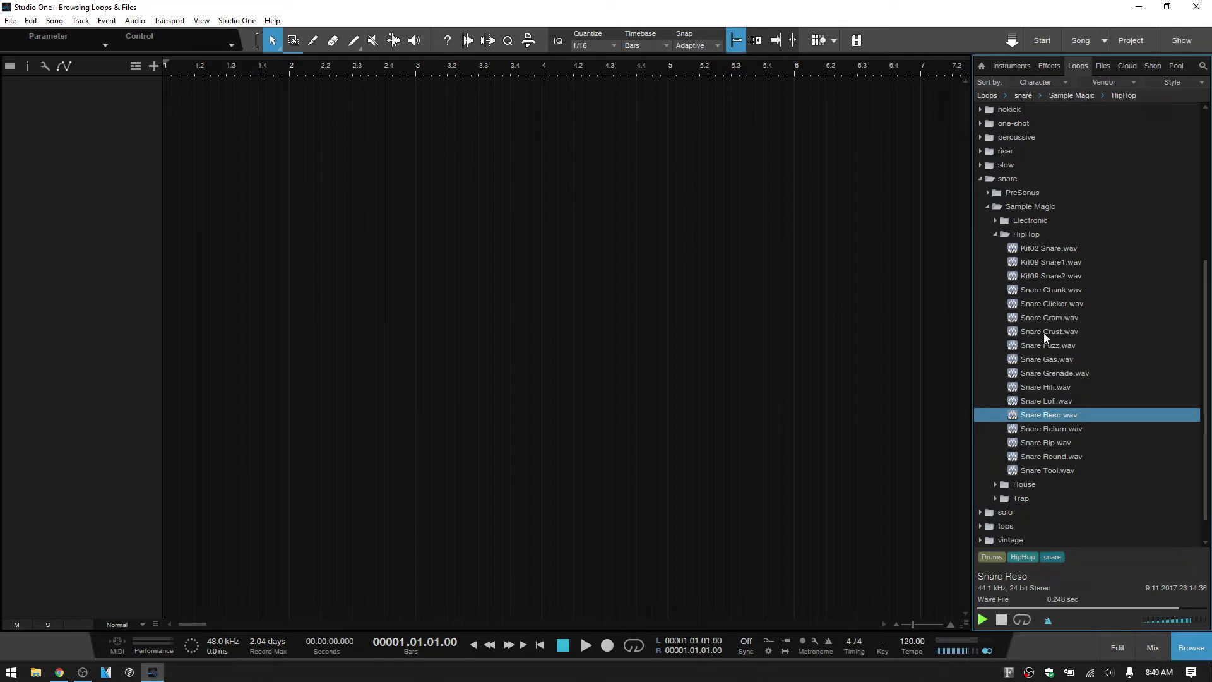
left_click(983, 620)
Step: Use the breadcrumb menus to jump from snare to PreSonus, then to its EDM folder
left_click(1040, 96)
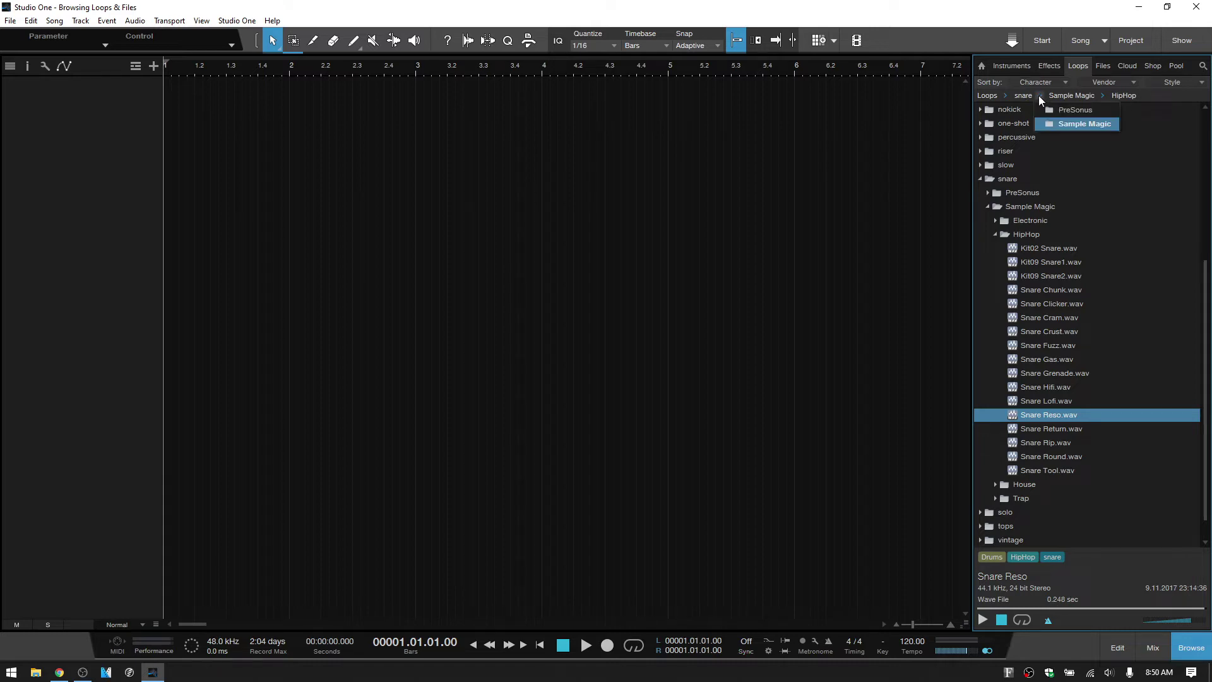
left_click(1075, 111)
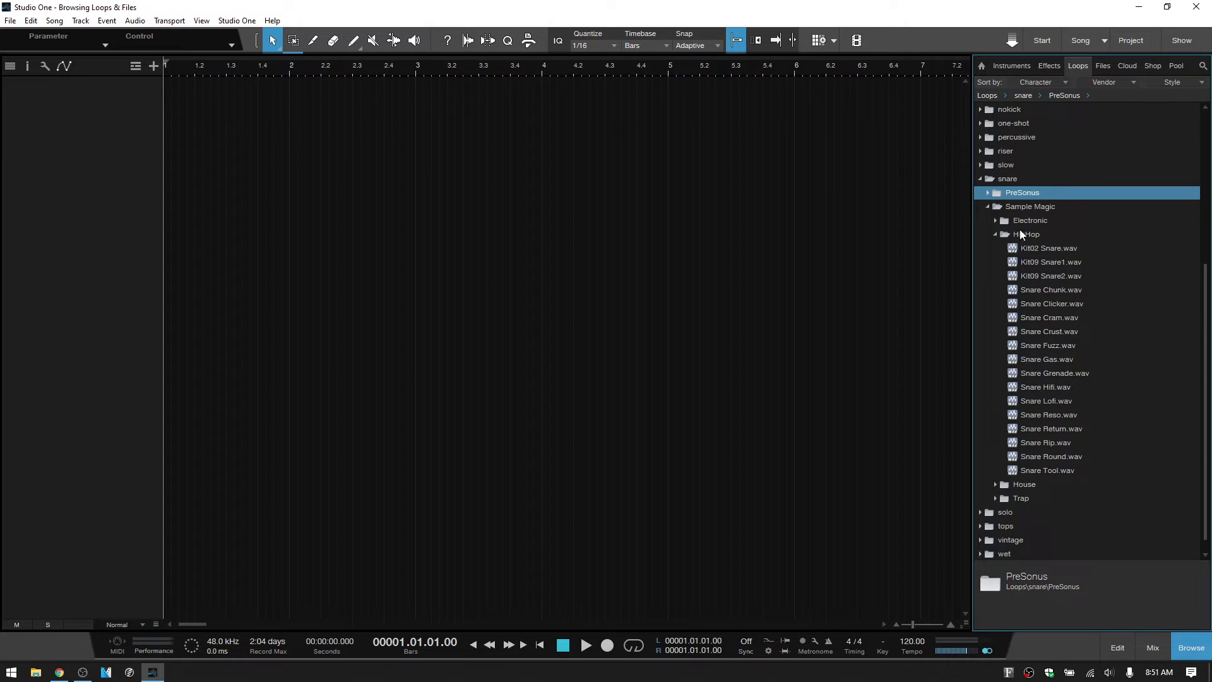
left_click(1088, 96)
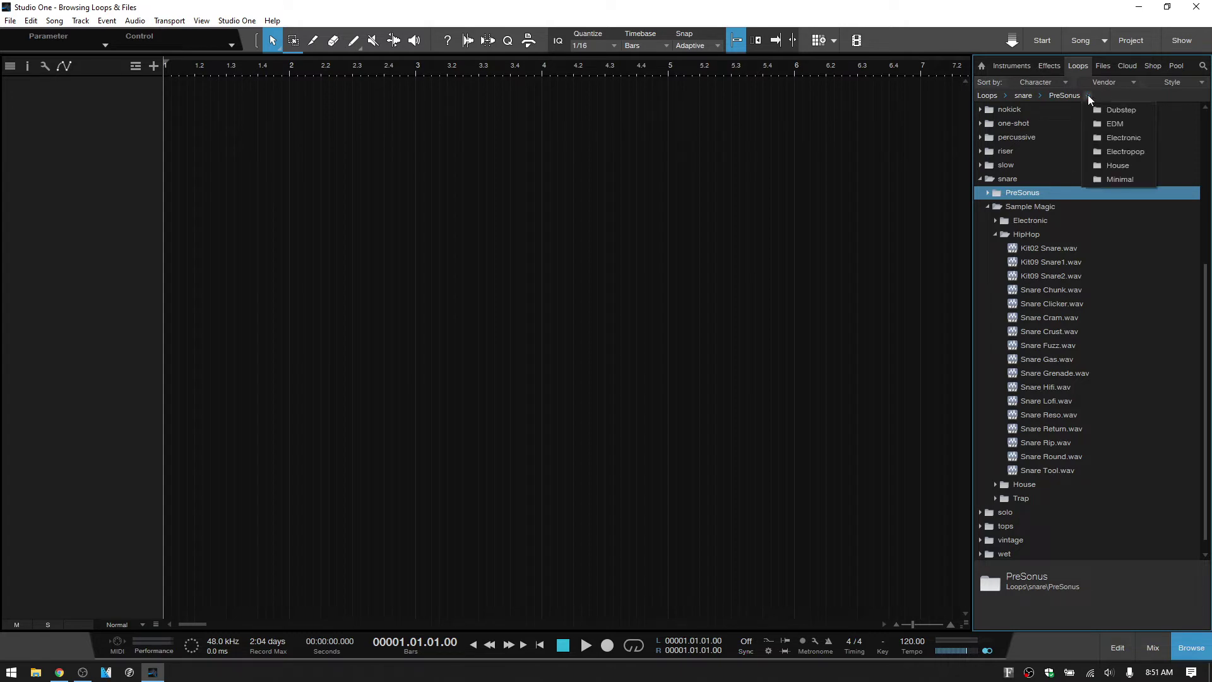
left_click(1112, 125)
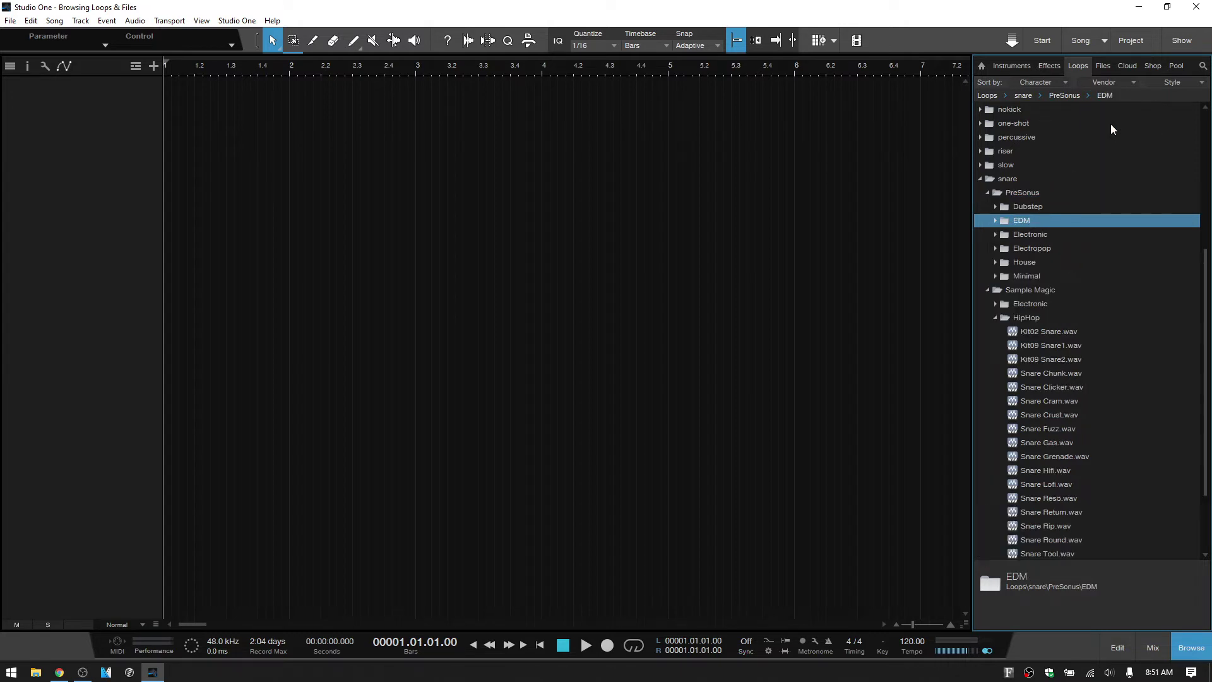
Step: Expand EDM and preview the loops edm_drm128_impulse_stp2 and edm_drm128_force_stp2
left_click(996, 220)
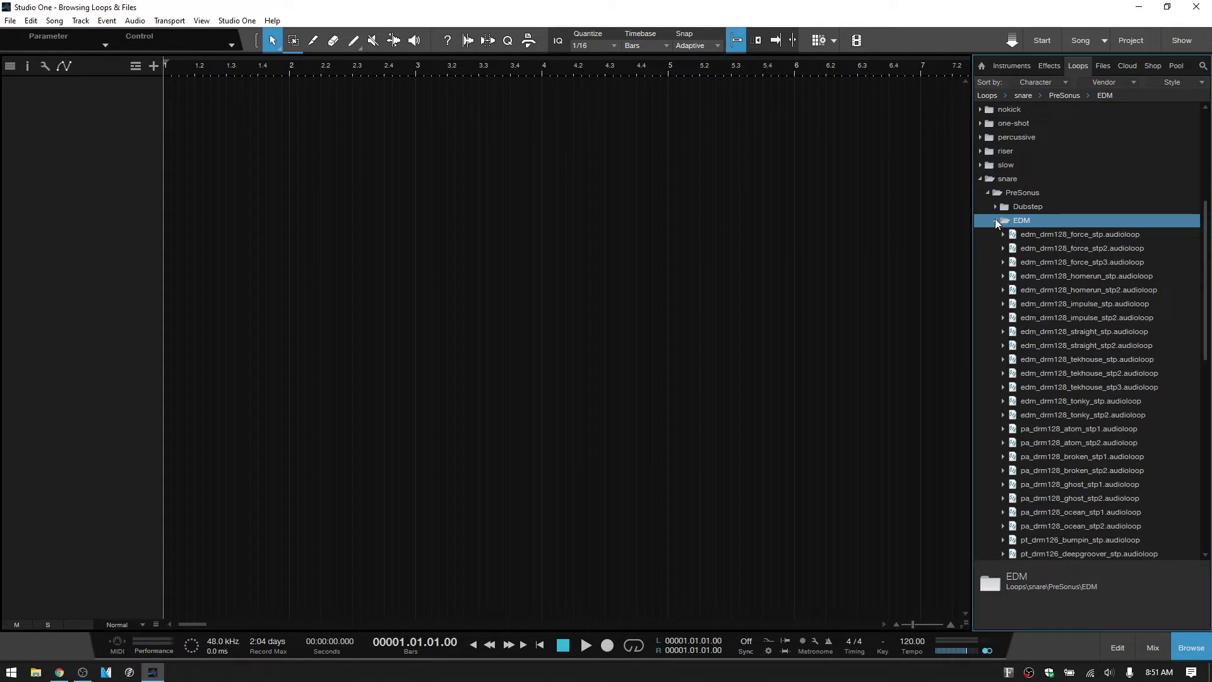
key("Down")
key("Down")
key("Down")
key("Down")
key("Down")
key("Down")
key("Down")
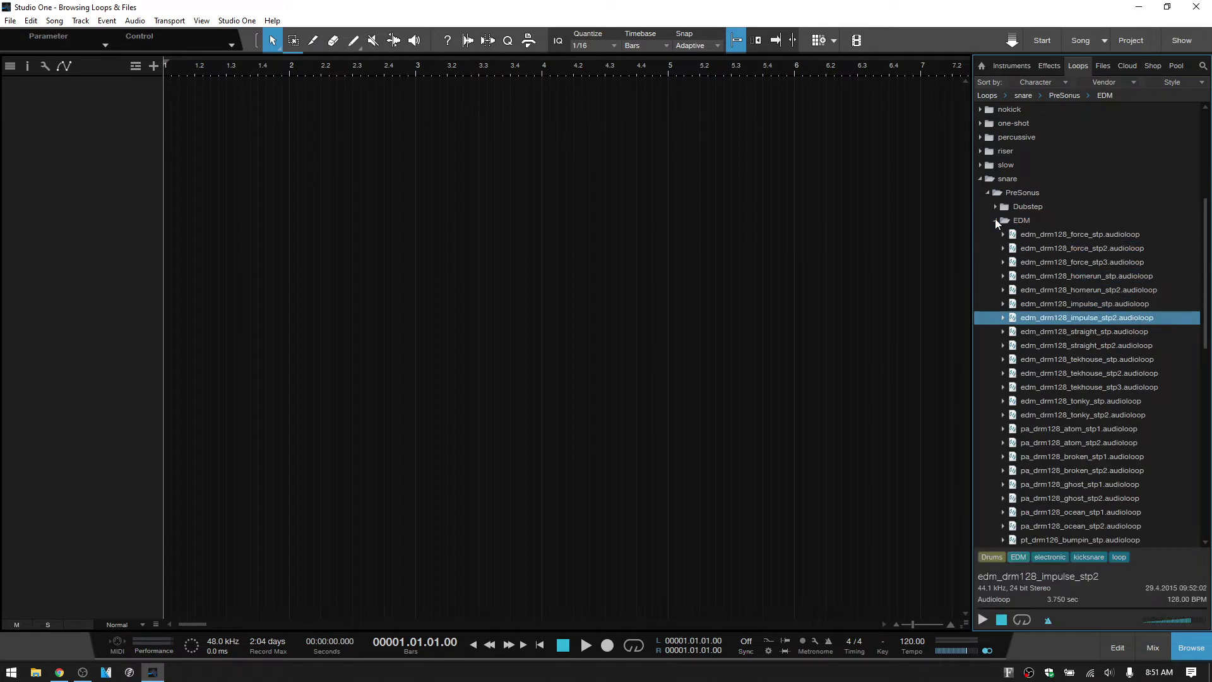
key("Down")
key("Down")
key("Up")
key("Up")
key("Up")
key("Up")
key("Up")
key("Up")
key("Up")
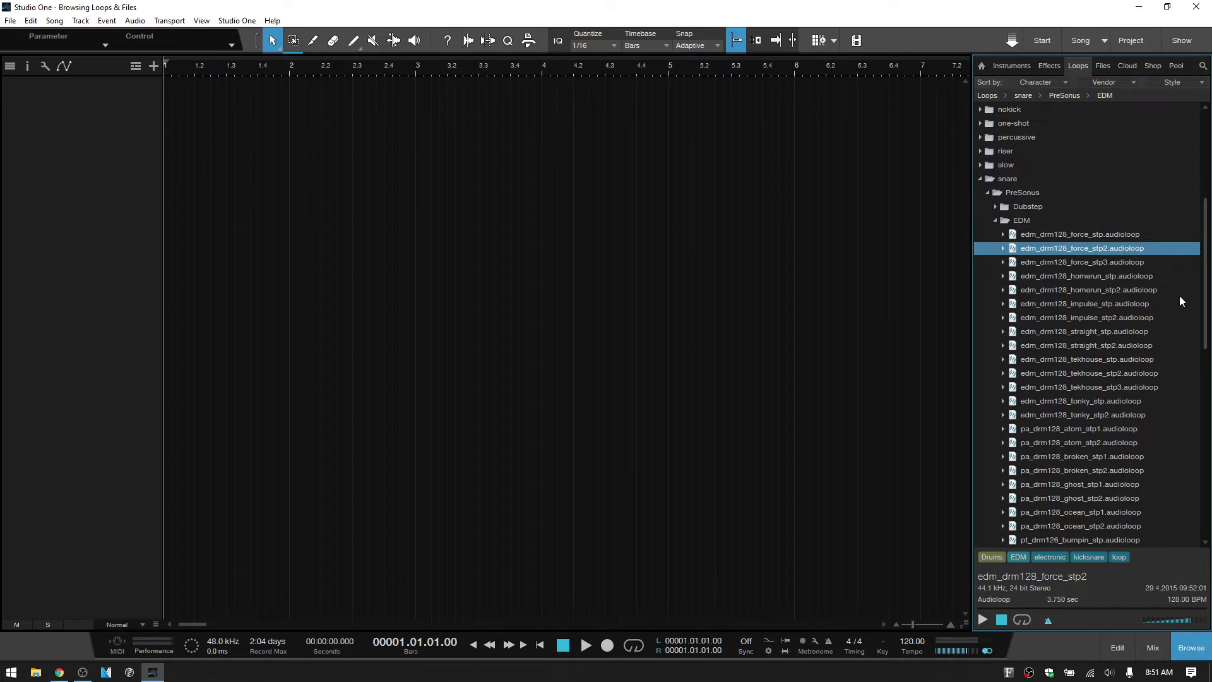
Step: Collapse EDM, PreSonus, HipHop, Sample Magic and snare back to the top-level Character list
key("Left")
key("Left")
key("Left")
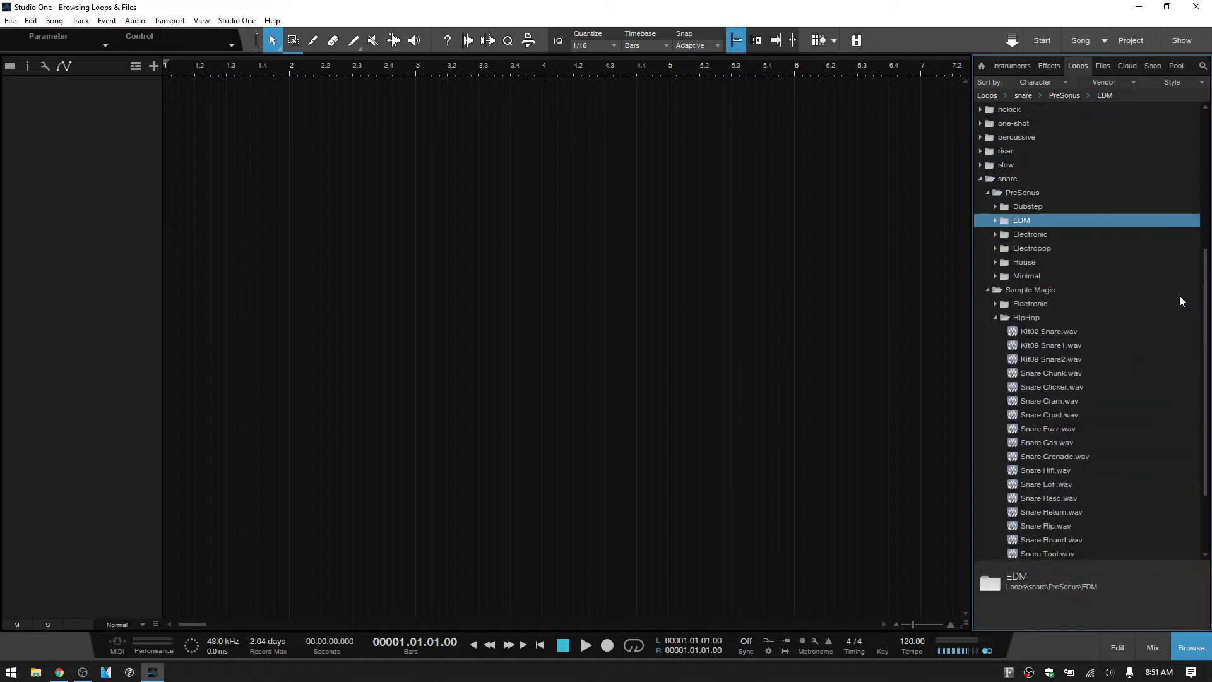
key("Left")
key("Down")
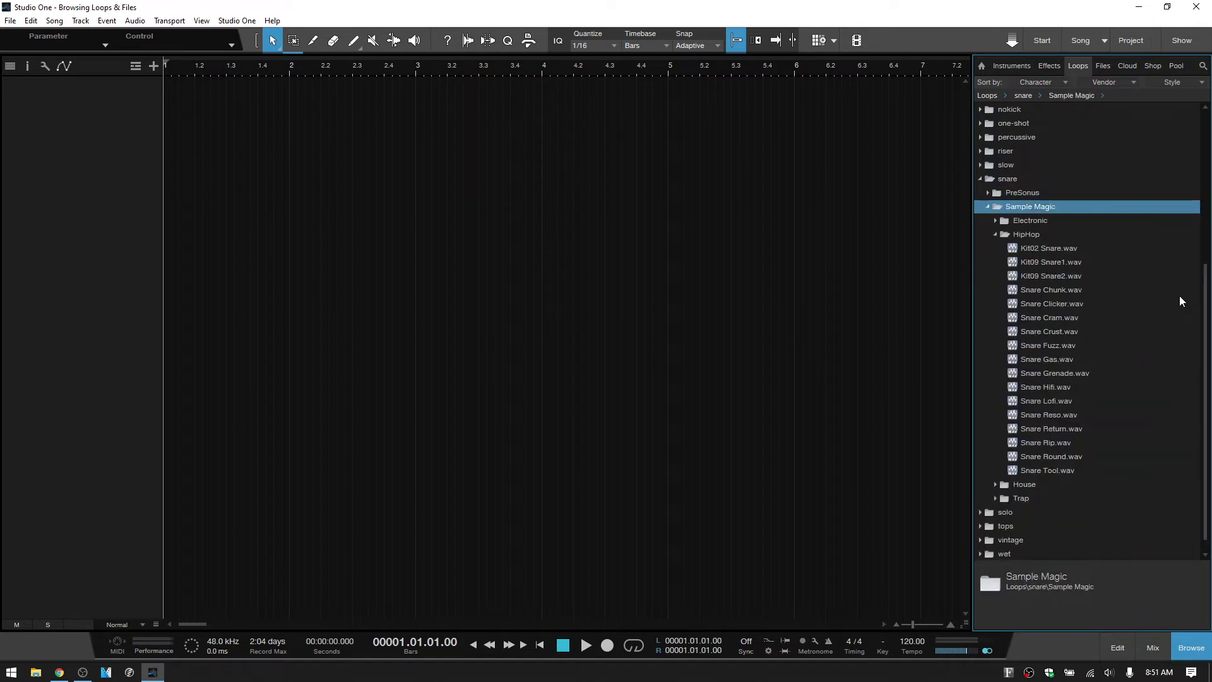
key("Down")
key("Down")
key("Left")
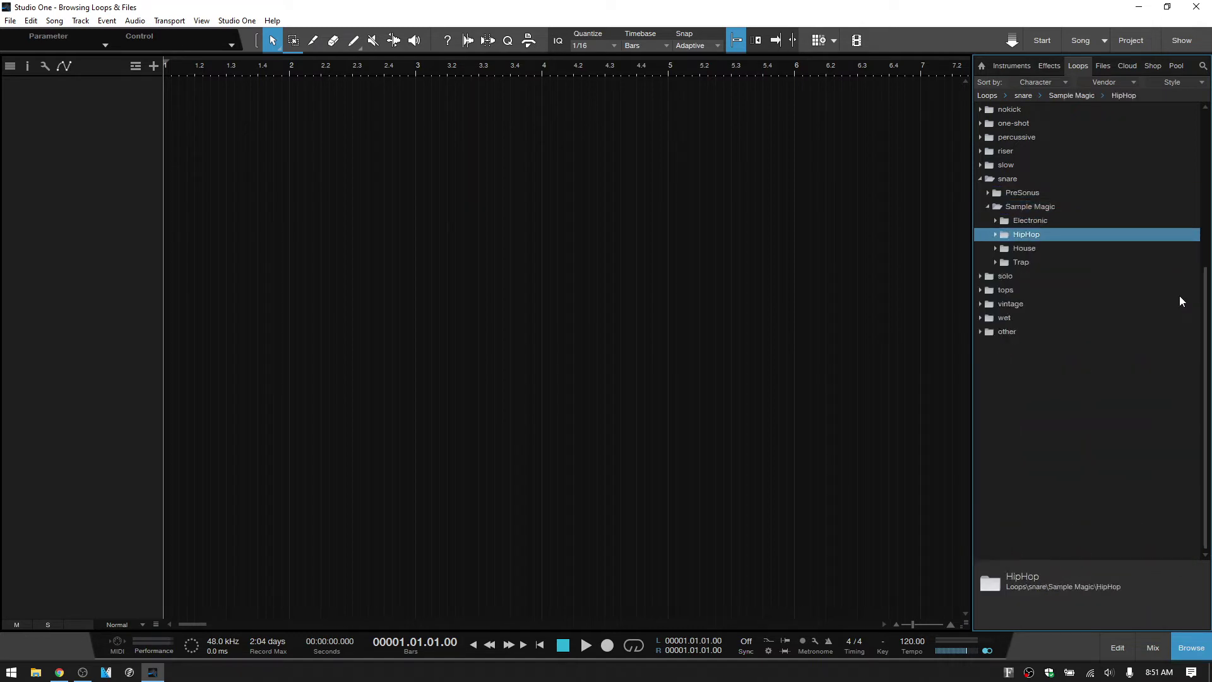
key("Up")
key("Left")
key("Left")
key("Up")
key("Left")
key("Left")
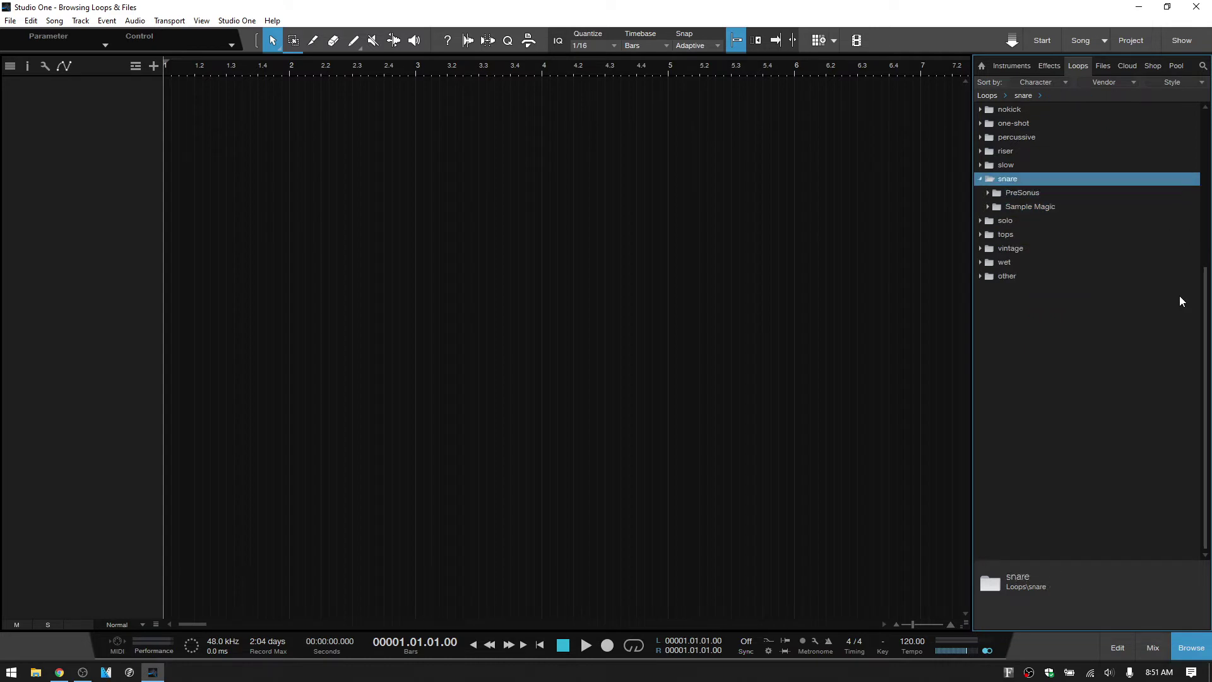
key("Up")
key("Up")
key("Up")
key("Up")
key("Up")
key("Up")
key("Up")
key("Up")
key("Up")
key("Up")
key("Up")
key("Up")
key("Up")
key("Up")
key("Up")
key("Up")
key("Up")
key("Up")
key("Up")
key("Up")
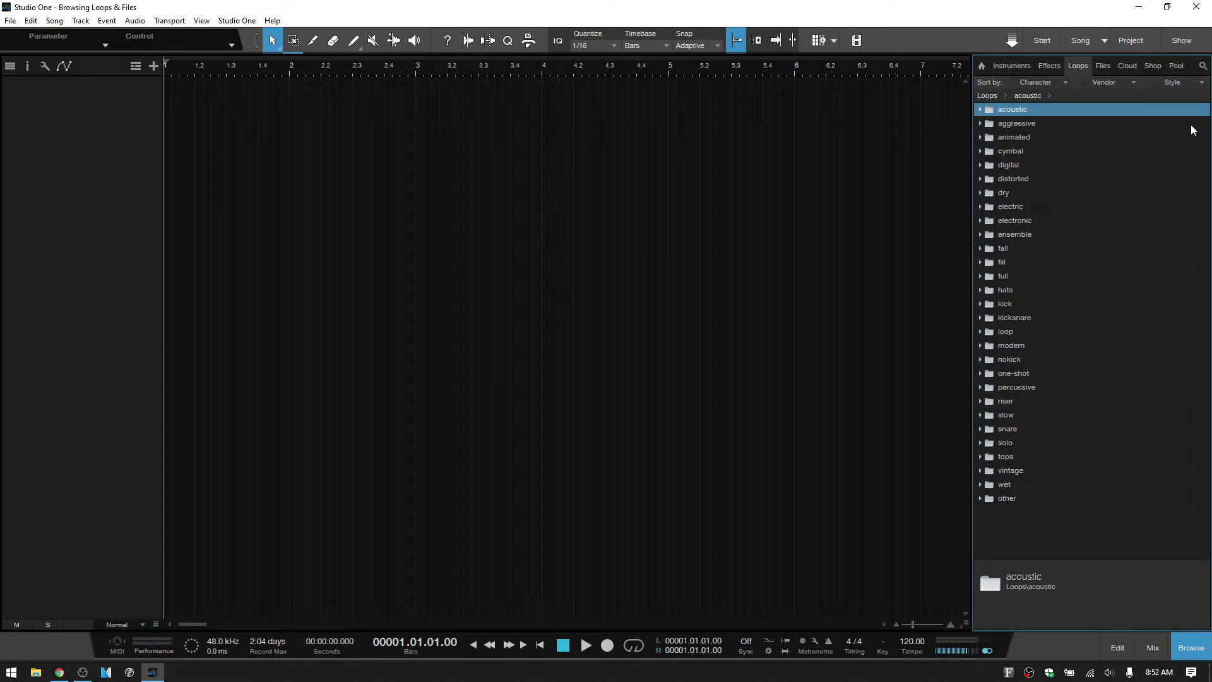
Step: Add a 'snare' tag in the Loops tag search, filtering the list to 1087 audio files
left_click(1203, 67)
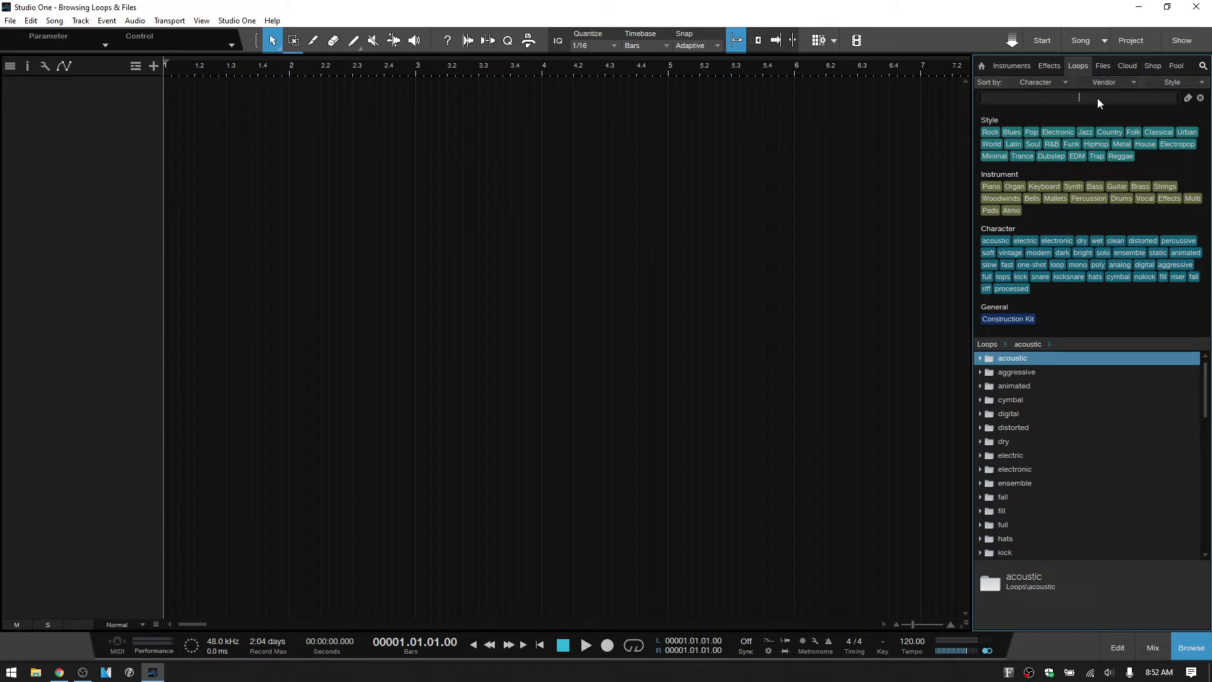
type("snare")
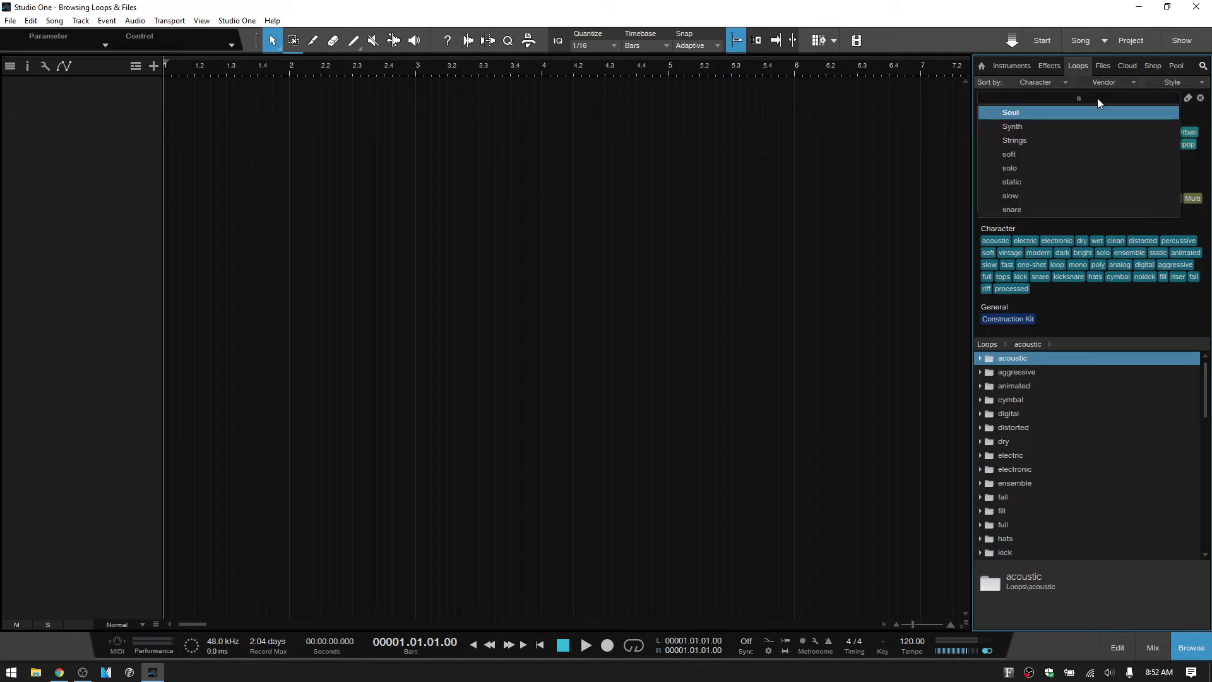
key("Return")
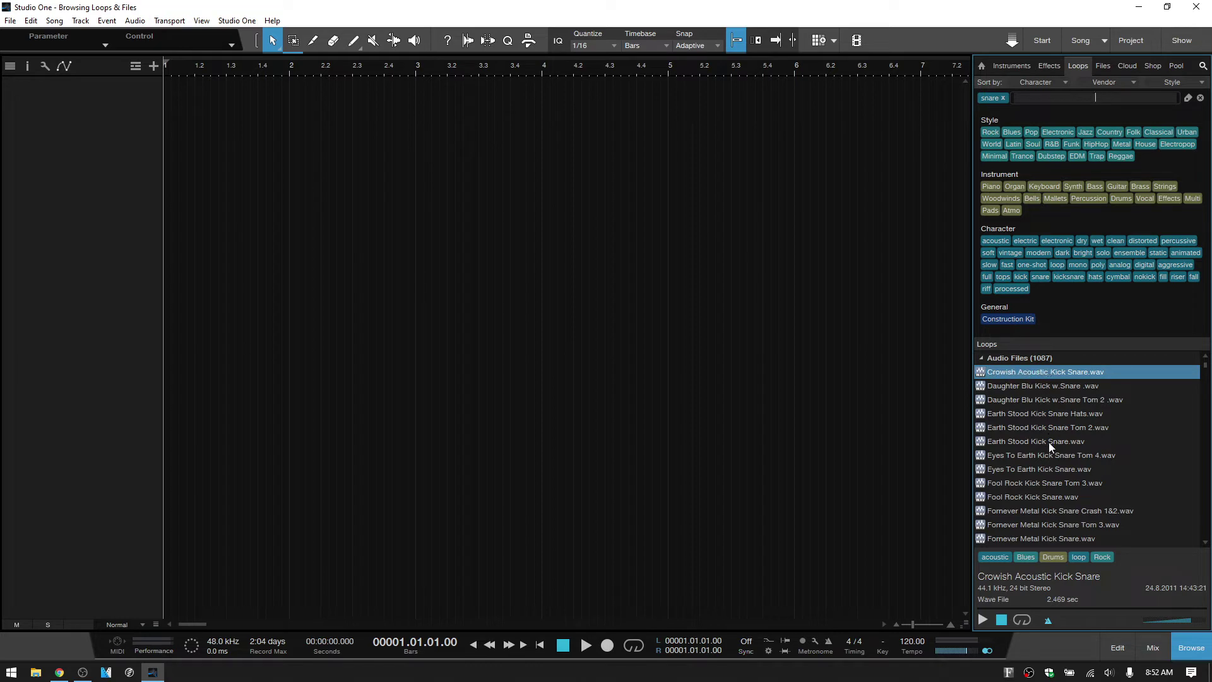
Step: Preview Crowish Acoustic Kick Snare and the Daughter Blu Kick loops, then stop playback
left_click(1029, 374)
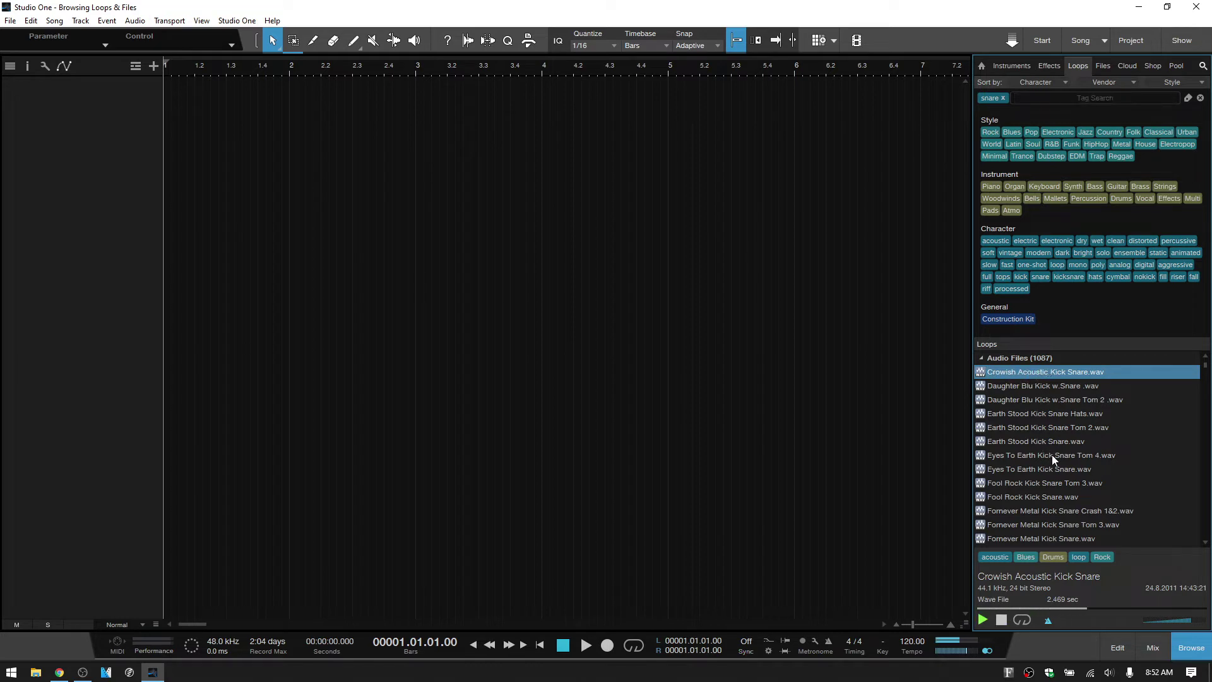
key("Down")
key("Down")
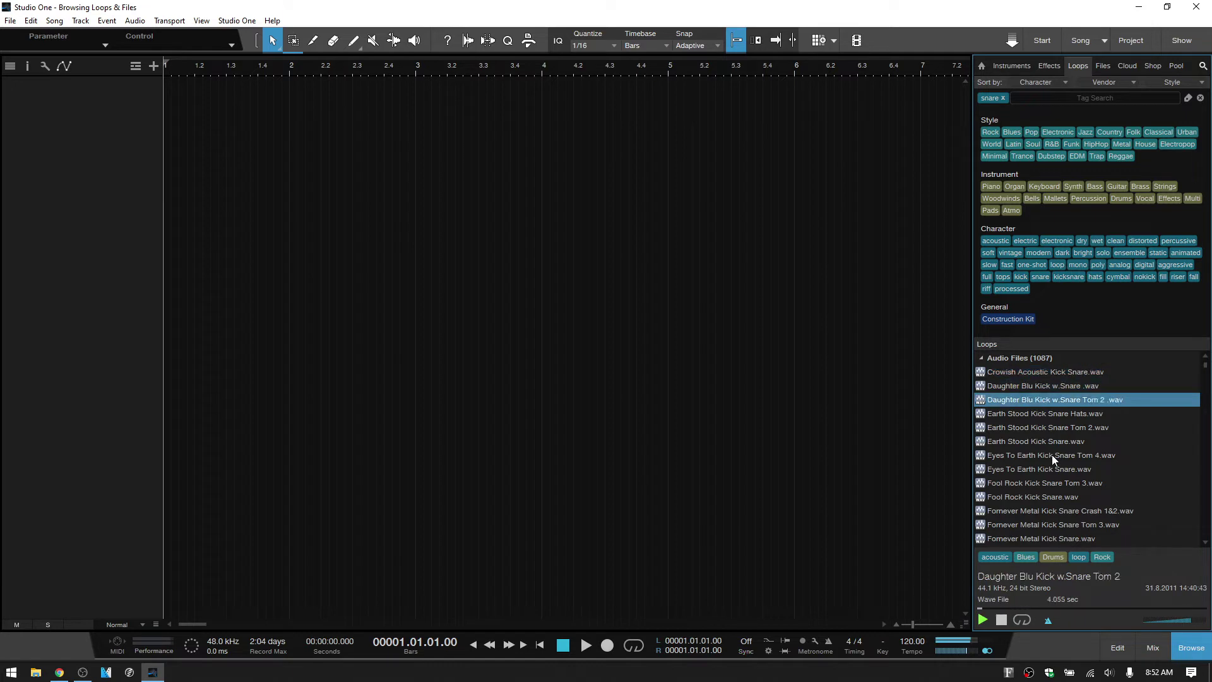
key("Up")
key("Up")
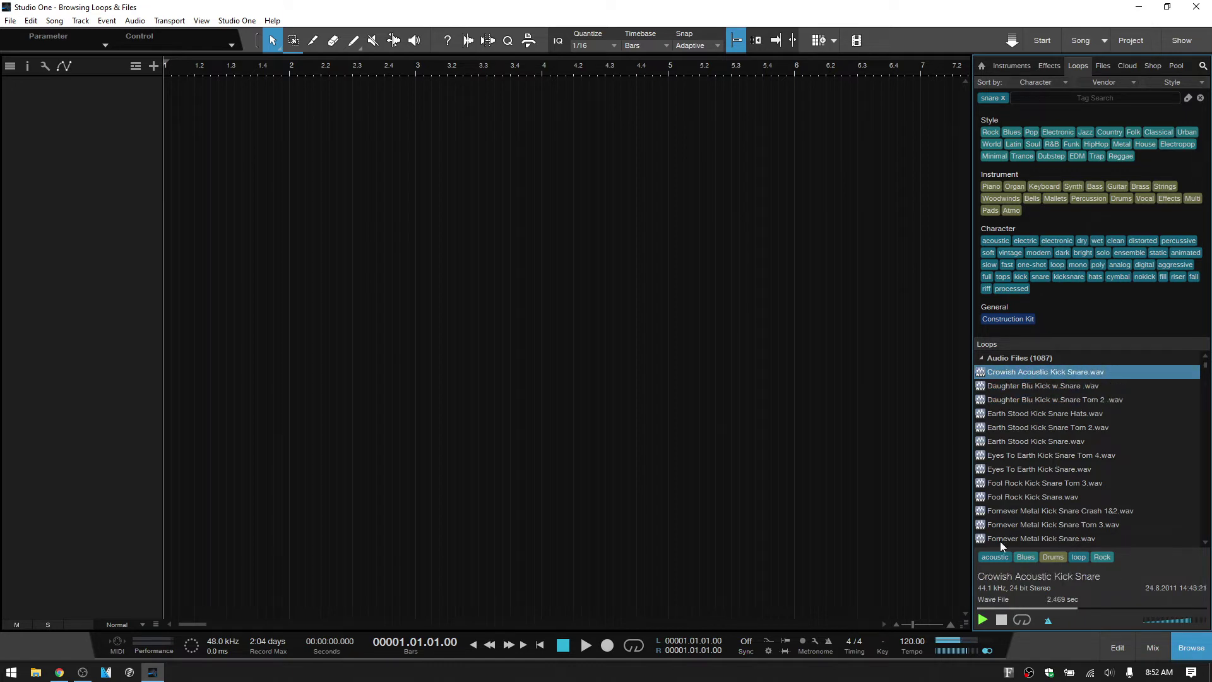
left_click(1001, 621)
Step: Audition Earth Stood, Eyes To Earth, Misty and Steer The Earth kick-snare samples, then scroll back up
left_click(1014, 441)
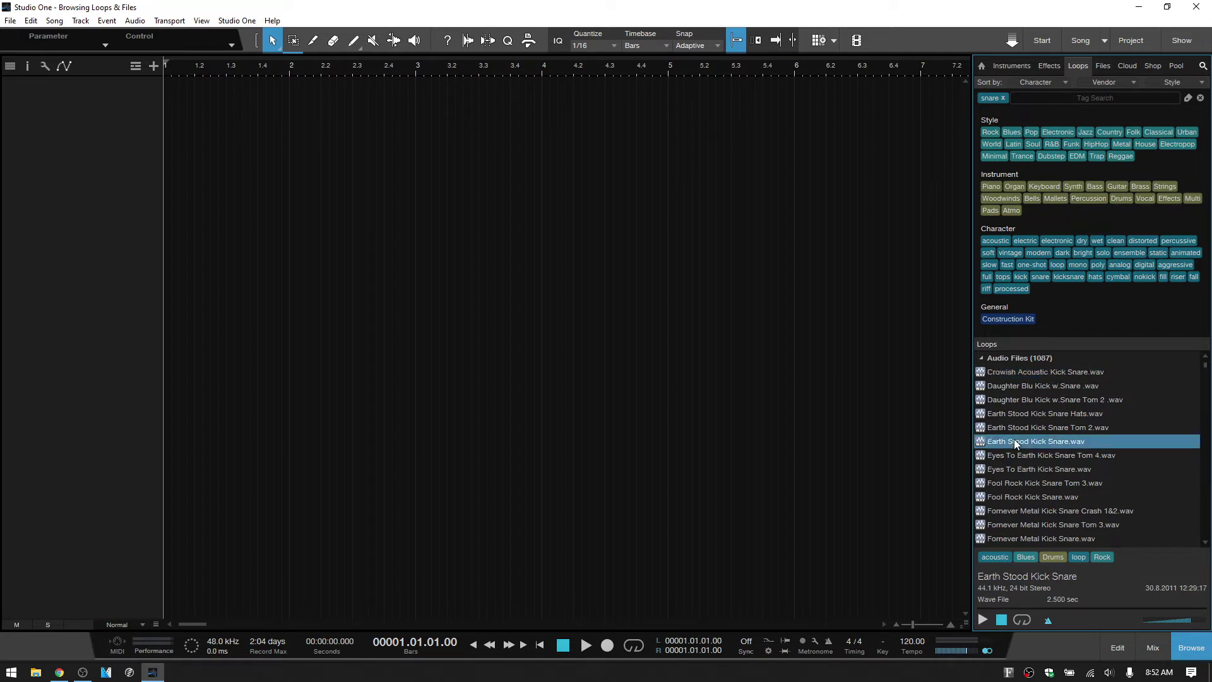
left_click(1014, 453)
left_click(1021, 475)
scroll(1037, 494, "down", 2)
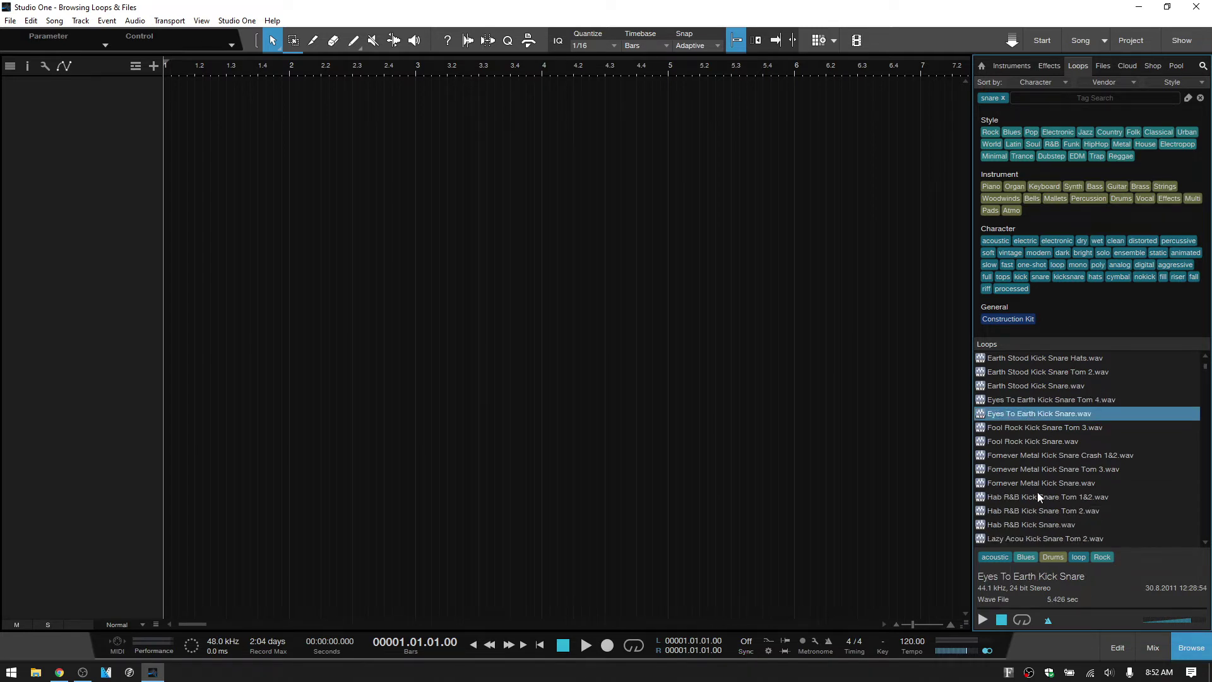
scroll(1076, 475, "down", 6)
left_click(1036, 445)
scroll(1058, 492, "down", 3)
left_click(1036, 442)
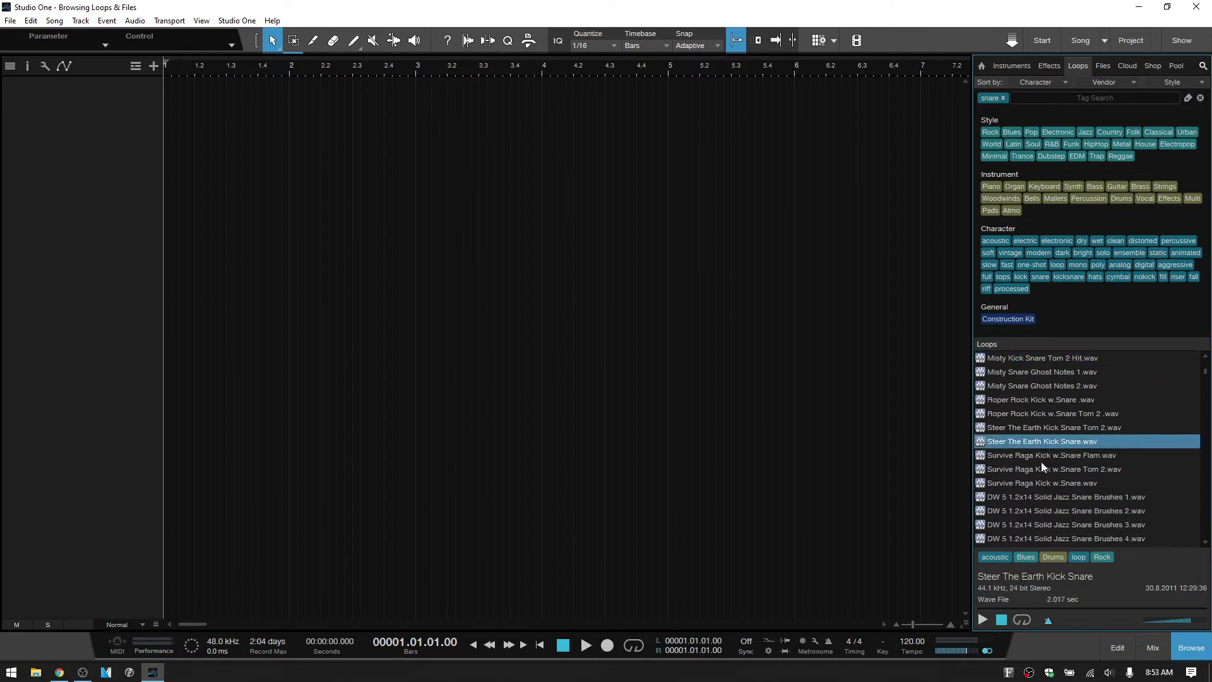
scroll(1042, 462, "up", 4)
scroll(1043, 463, "up", 5)
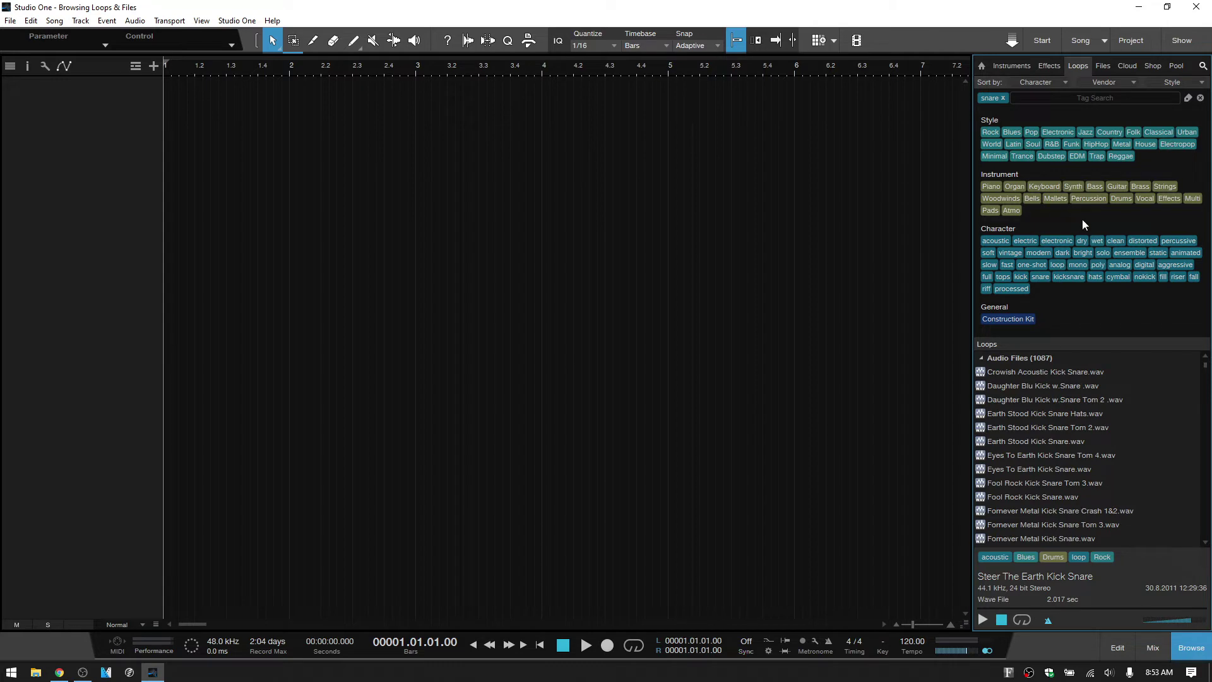
Step: Add the Rock style tag to the snare search, then audition the Earth Stood, Fool Rock and Lazy Acou kick-snare samples
left_click(992, 134)
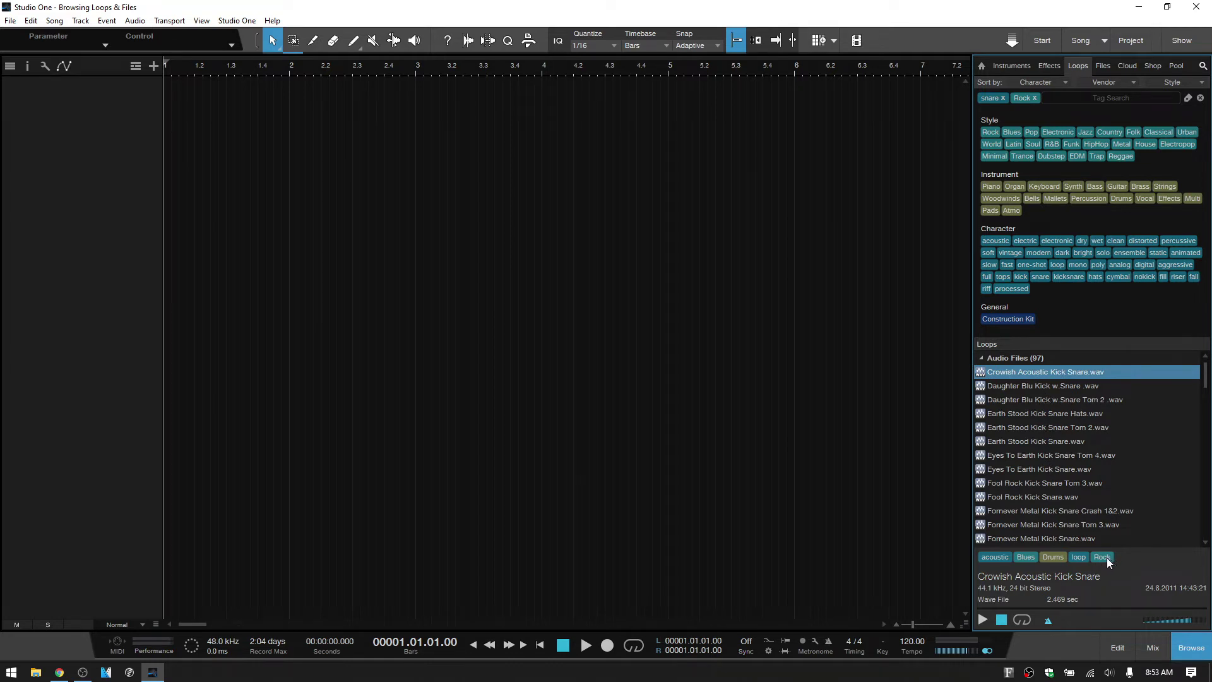
left_click(1037, 442)
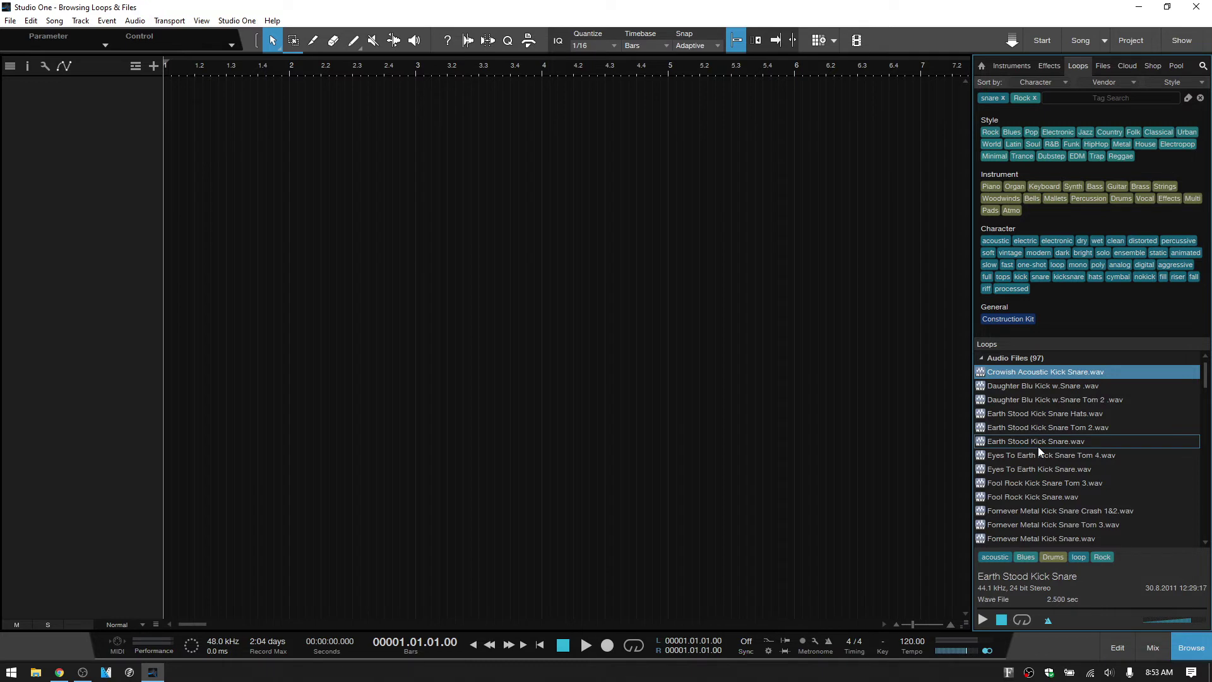
left_click(1037, 498)
scroll(1036, 495, "down", 1)
scroll(1037, 495, "down", 2)
left_click(1041, 485)
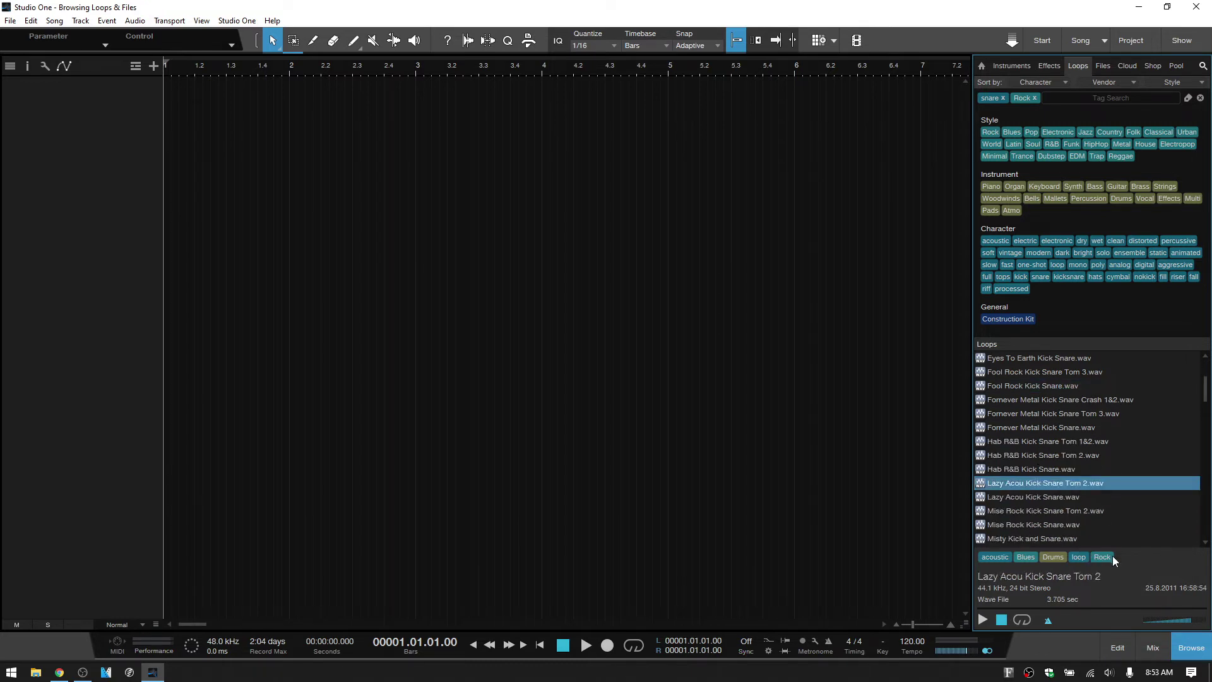
scroll(1111, 414, "up", 3)
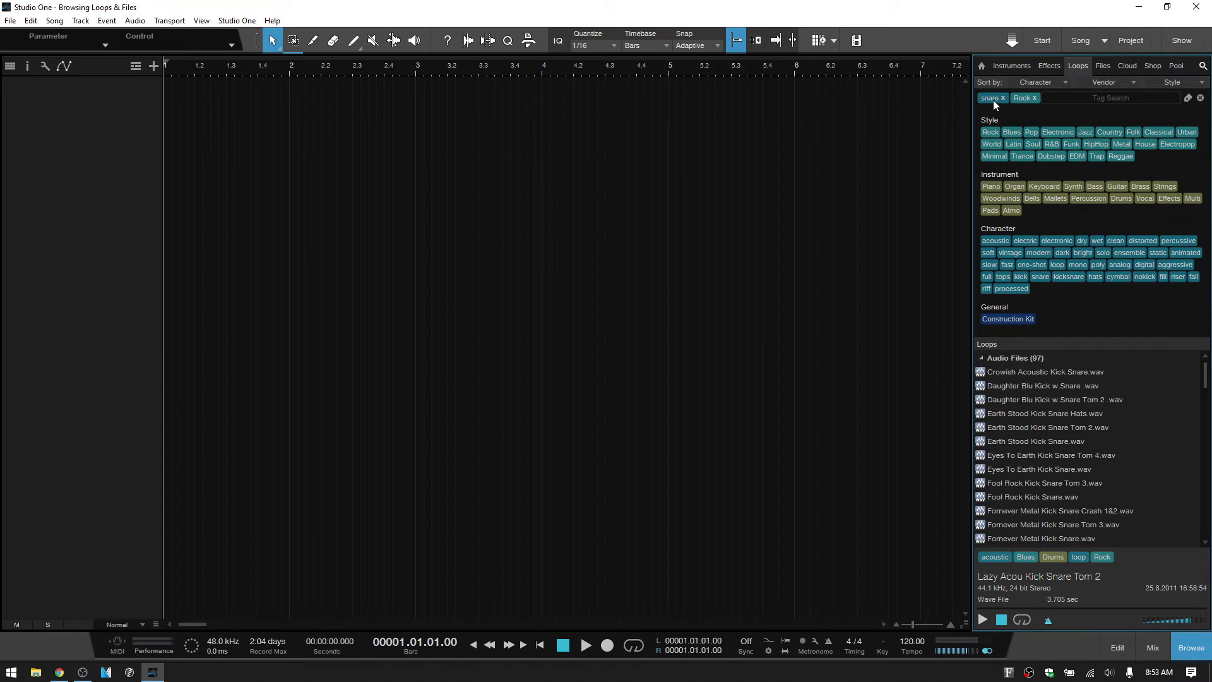
Step: Clear the snare and Rock tags and search by the single tag 808
left_click(1201, 98)
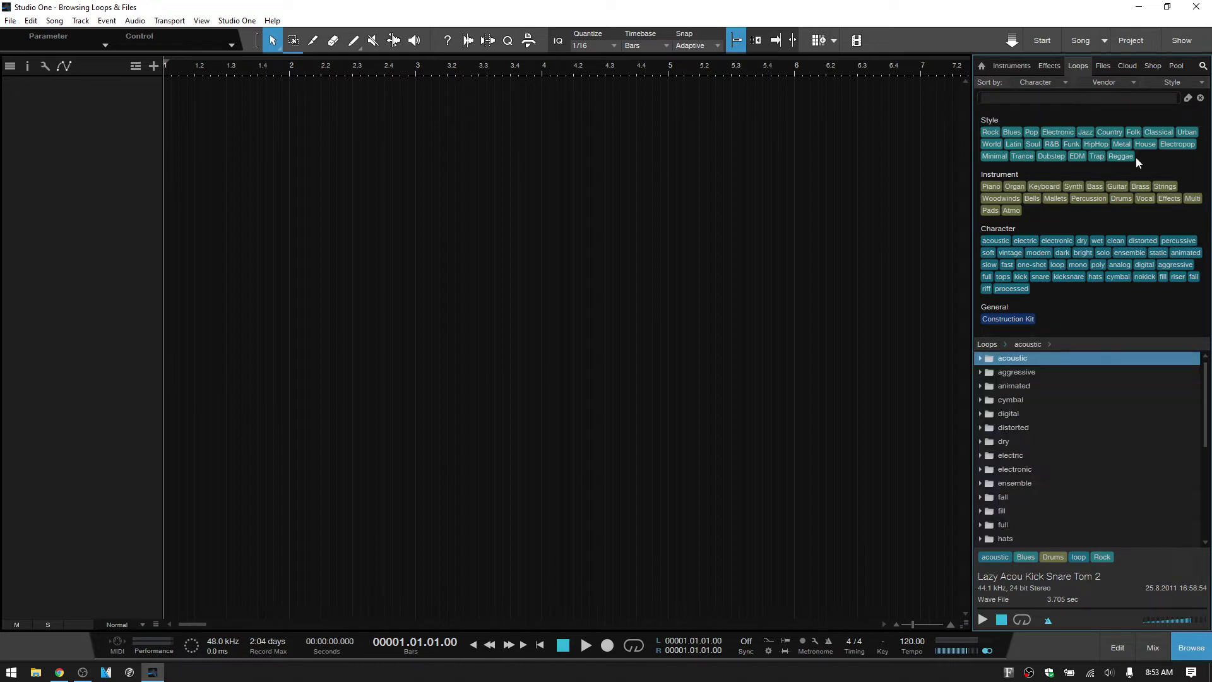
left_click(1188, 99)
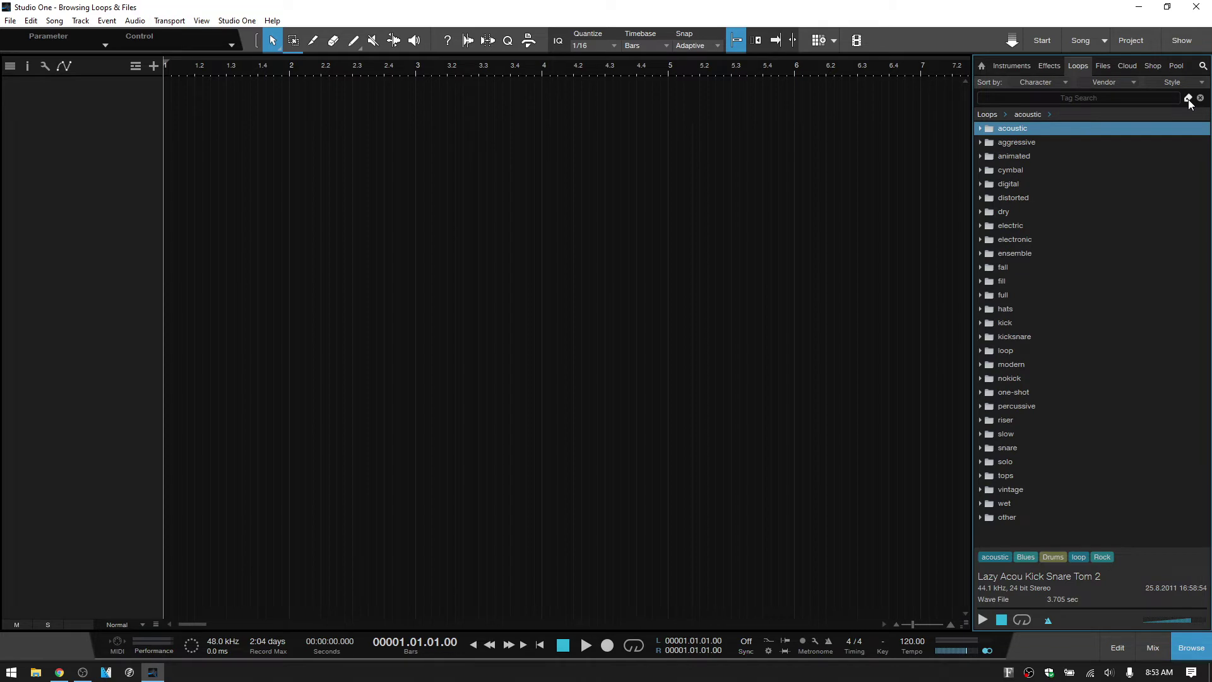
left_click(1188, 99)
left_click(1086, 101)
type("808")
key("Return")
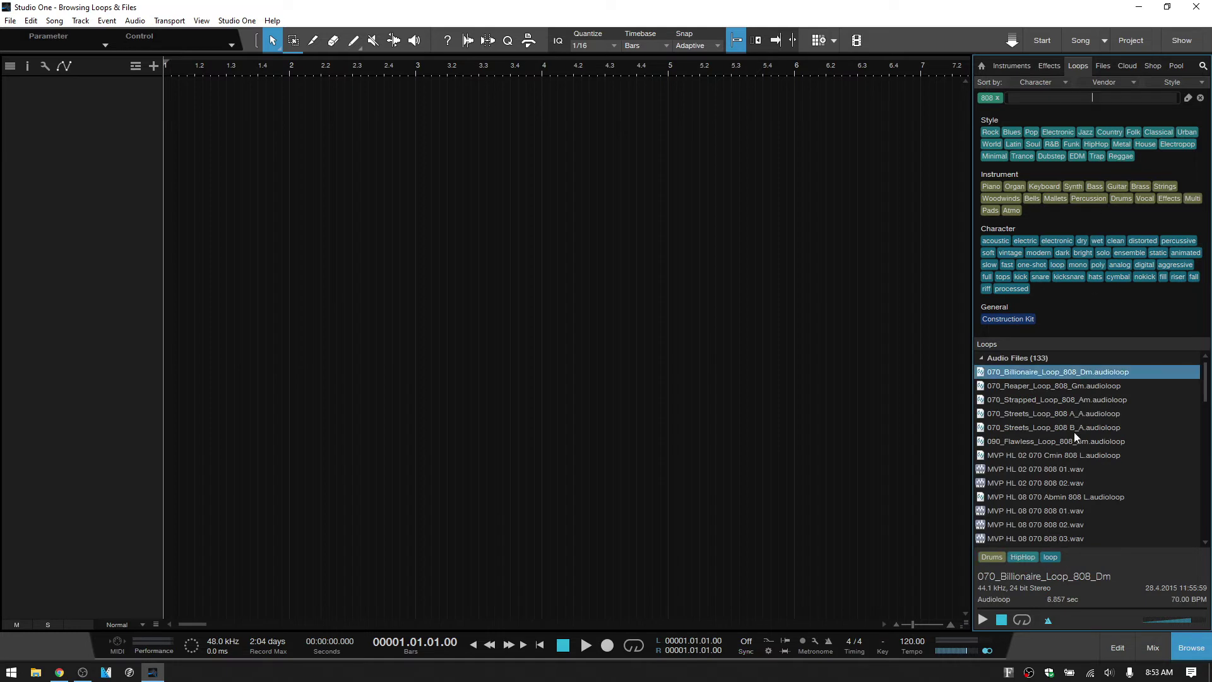
scroll(1074, 431, "down", 10)
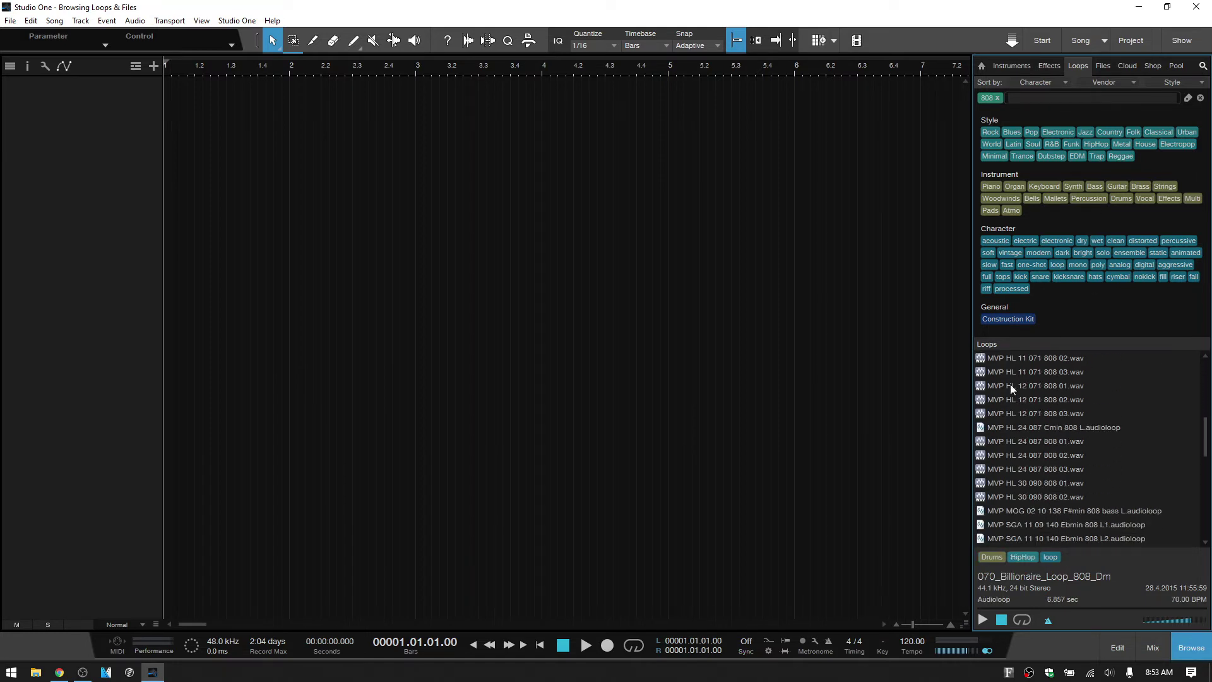
left_click(1010, 399)
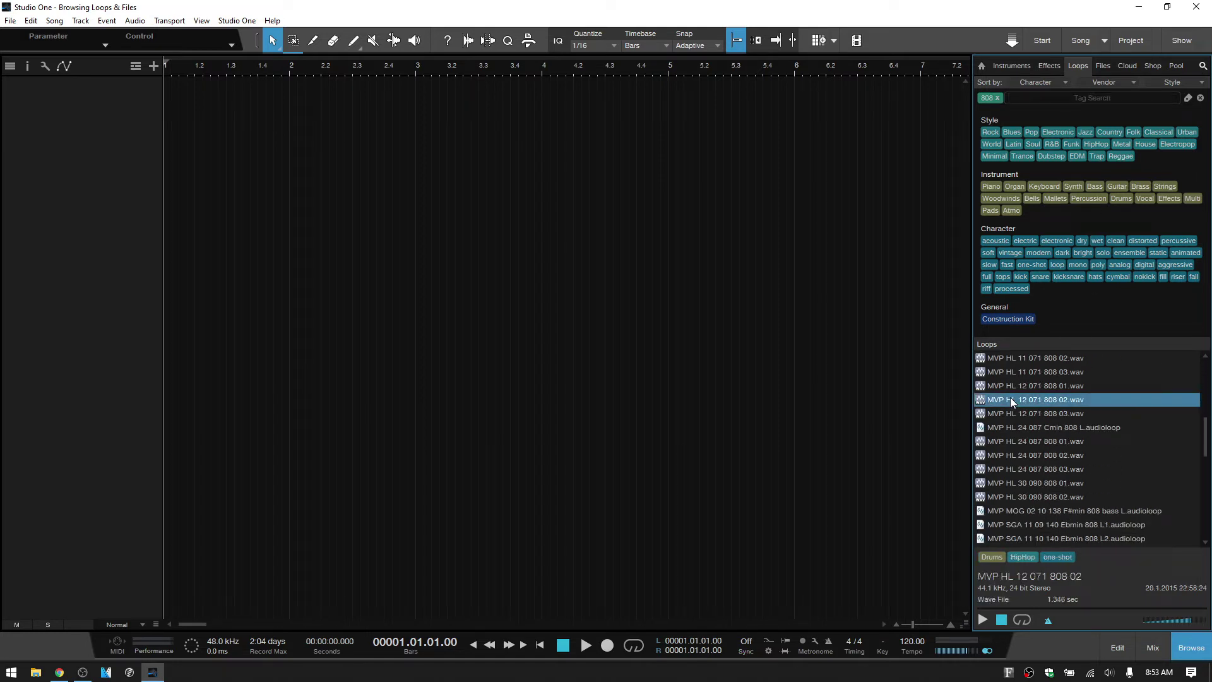
left_click(1037, 471)
scroll(1037, 475, "down", 1)
left_click(1035, 476)
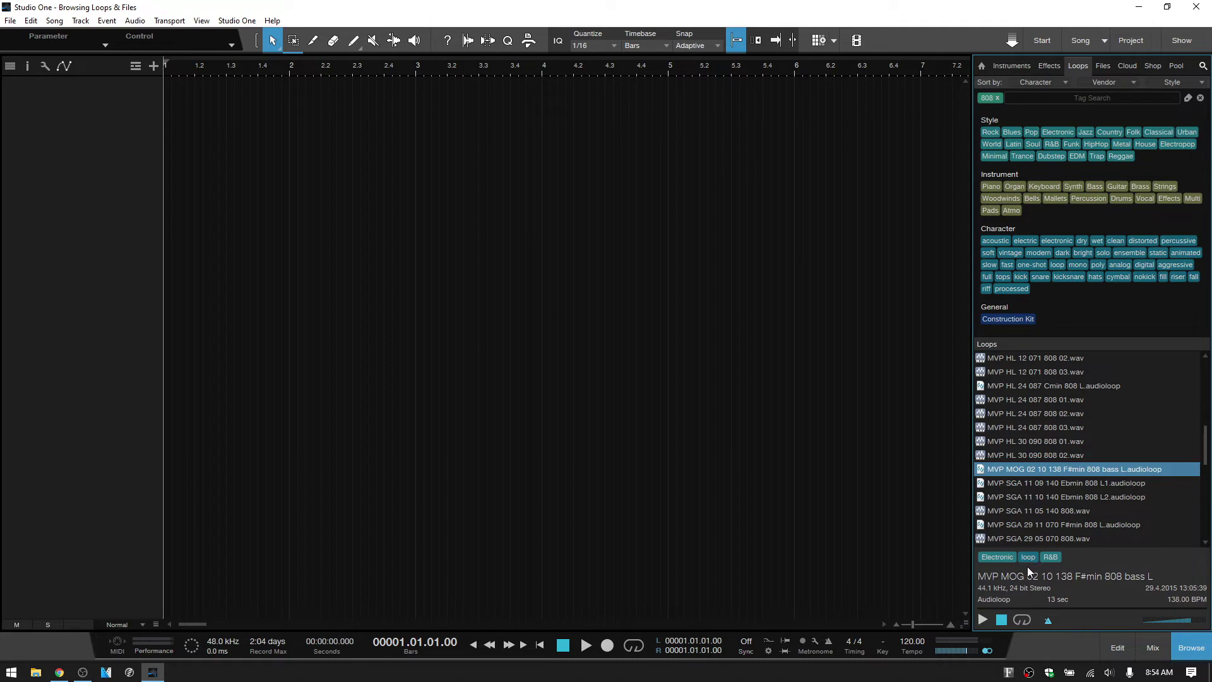
left_click(1037, 510)
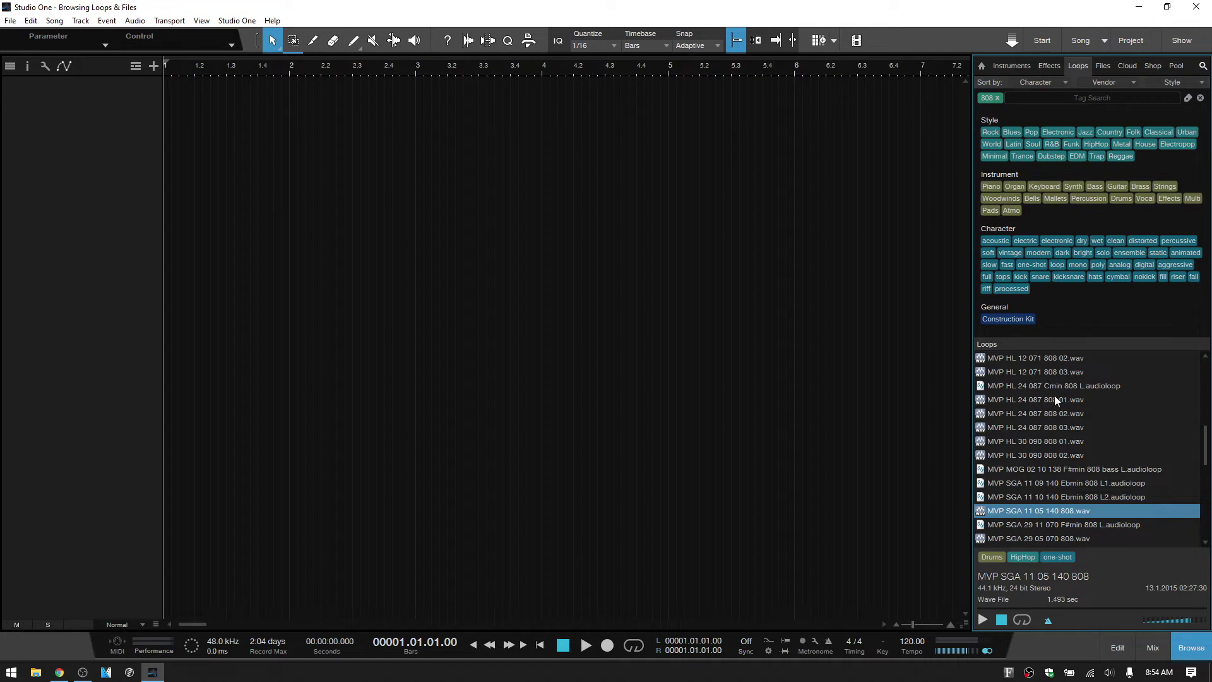
scroll(1052, 420, "down", 2)
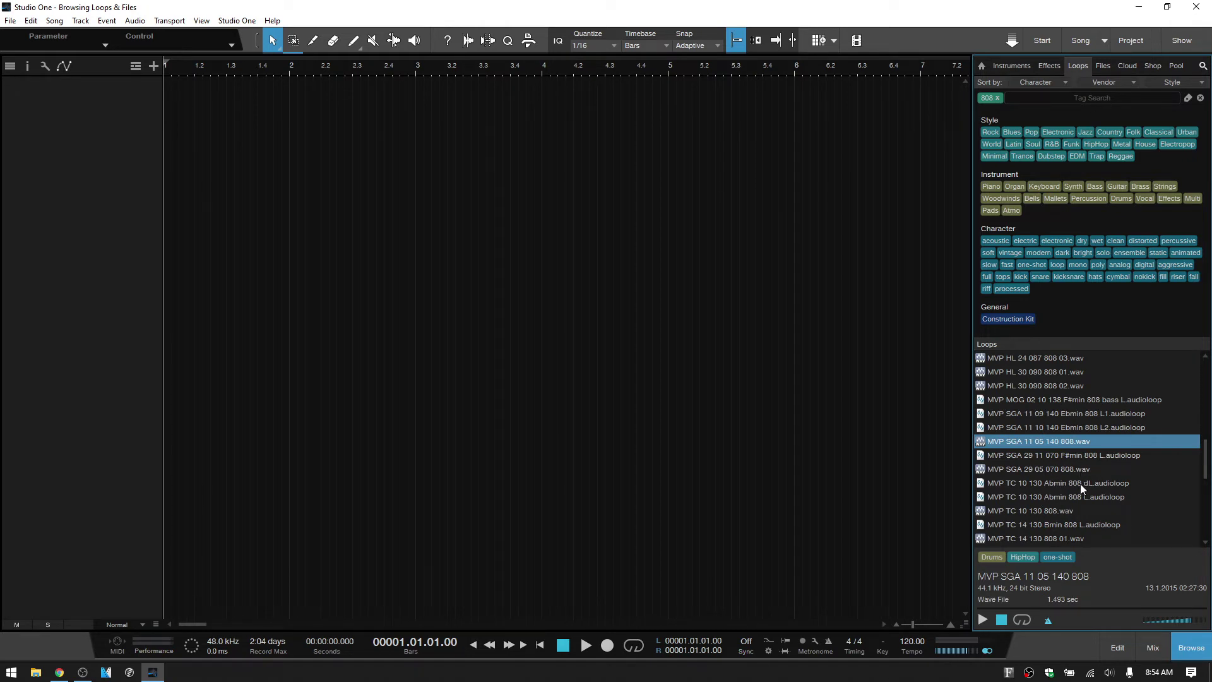
scroll(1075, 476, "down", 2)
scroll(1090, 474, "up", 4)
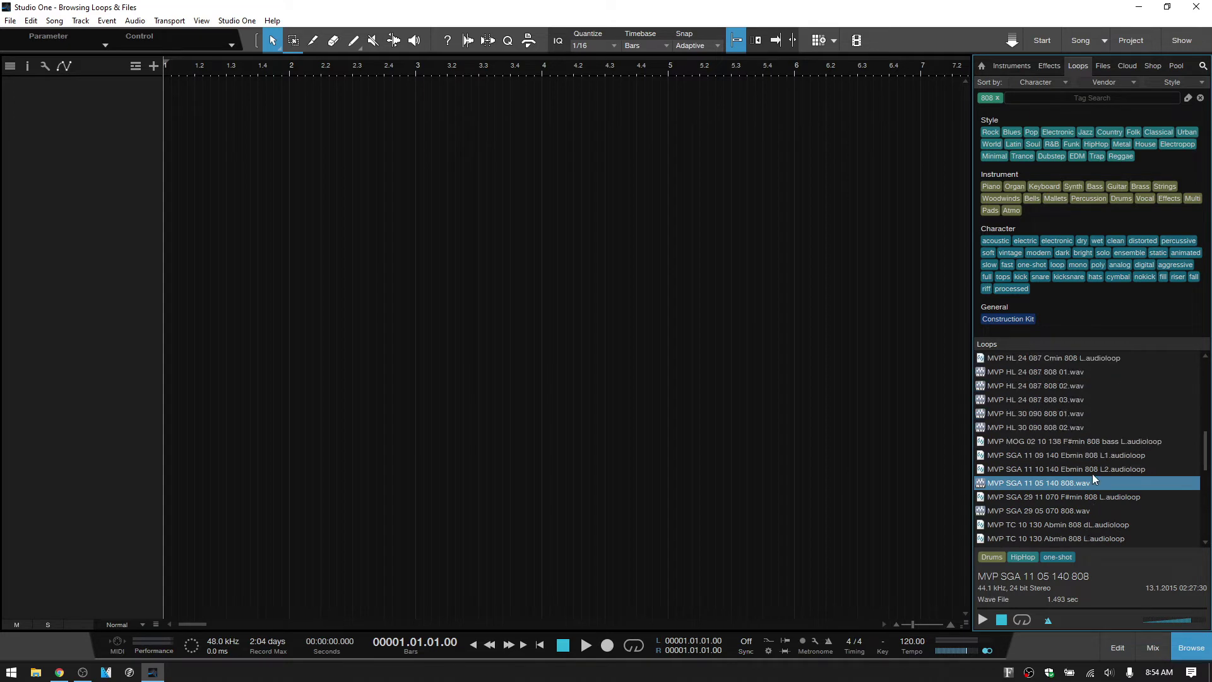
scroll(1208, 427, "up", 2)
scroll(1207, 427, "up", 4)
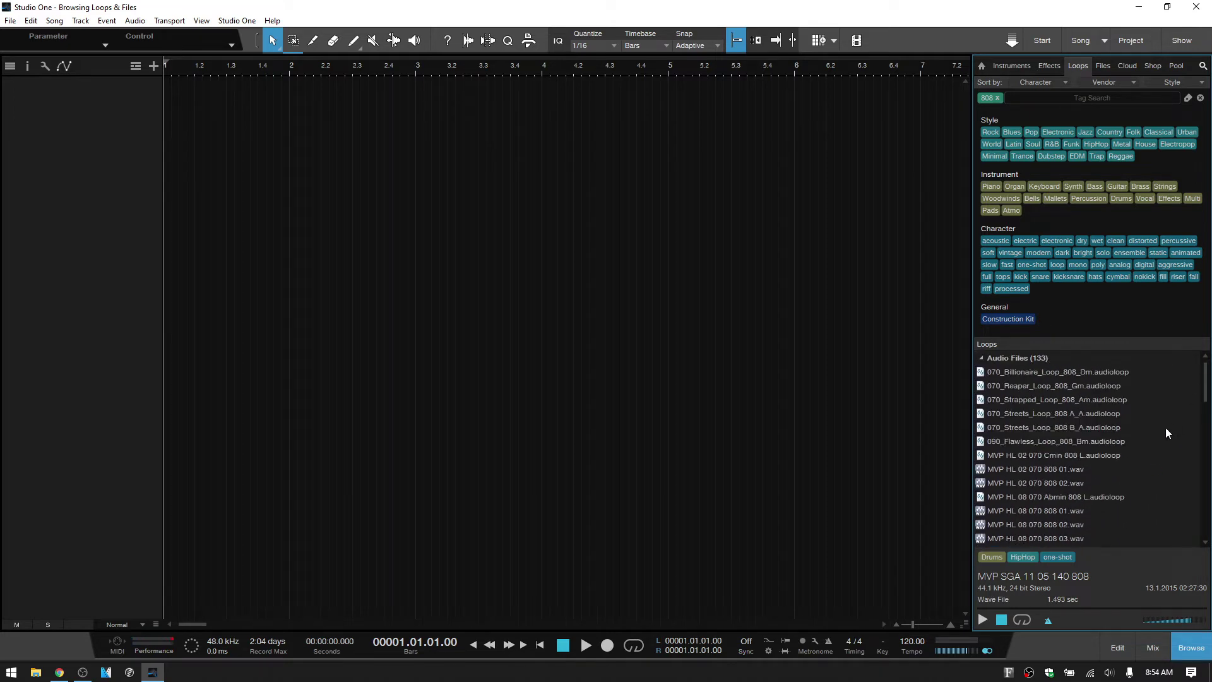
Step: Preview the MVP HL 02 070 Cmin 808 L loop with a raised preview volume, then open the Song menu
left_click(1050, 455)
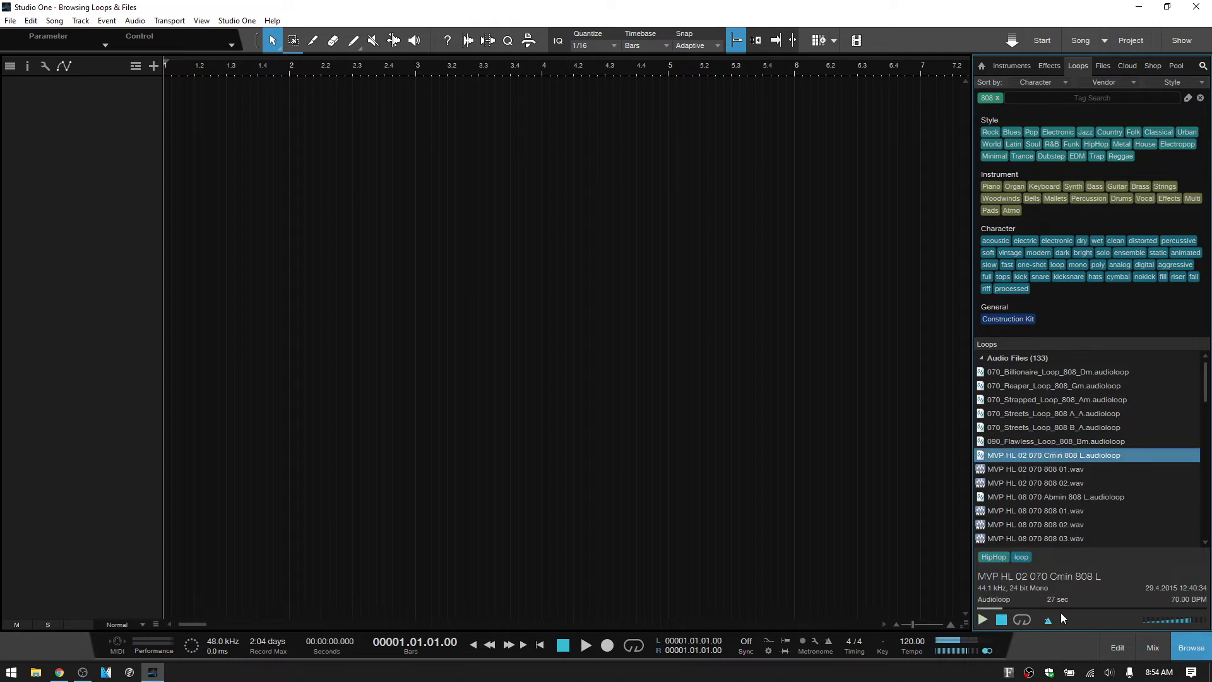
left_click_drag(1172, 623, 1194, 625)
left_click(54, 20)
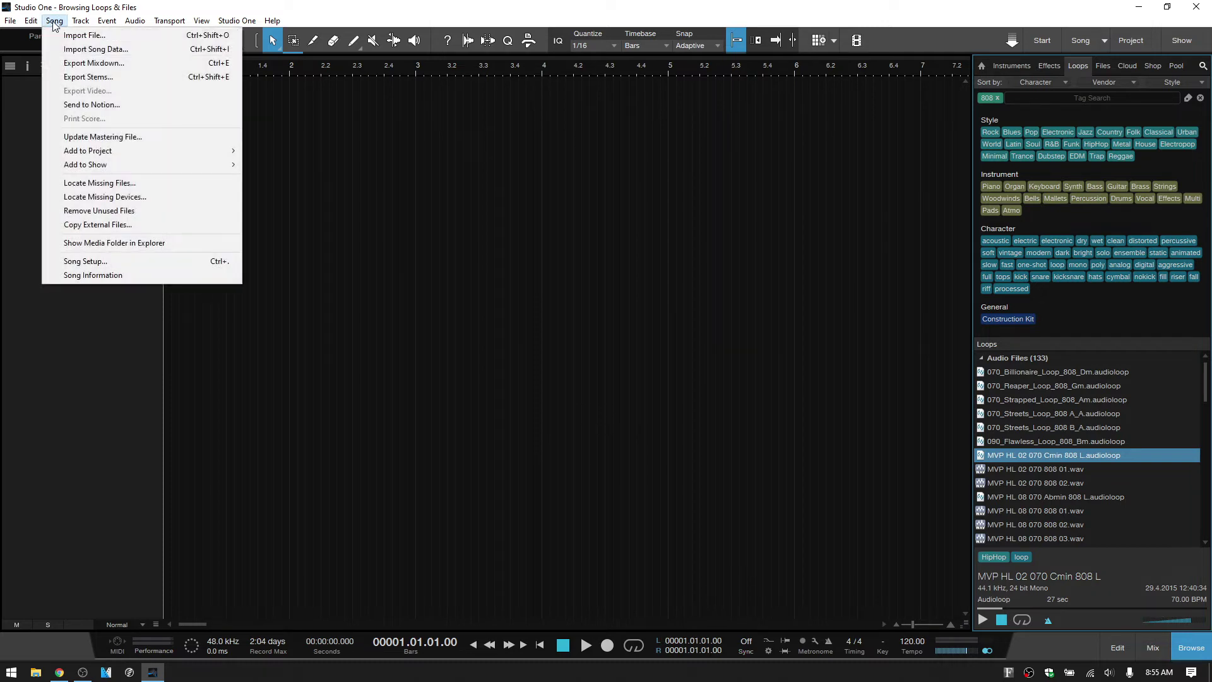
Step: In Song Setup, check the Audition output on the Audio I/O Setup page, then go back to General
left_click(115, 262)
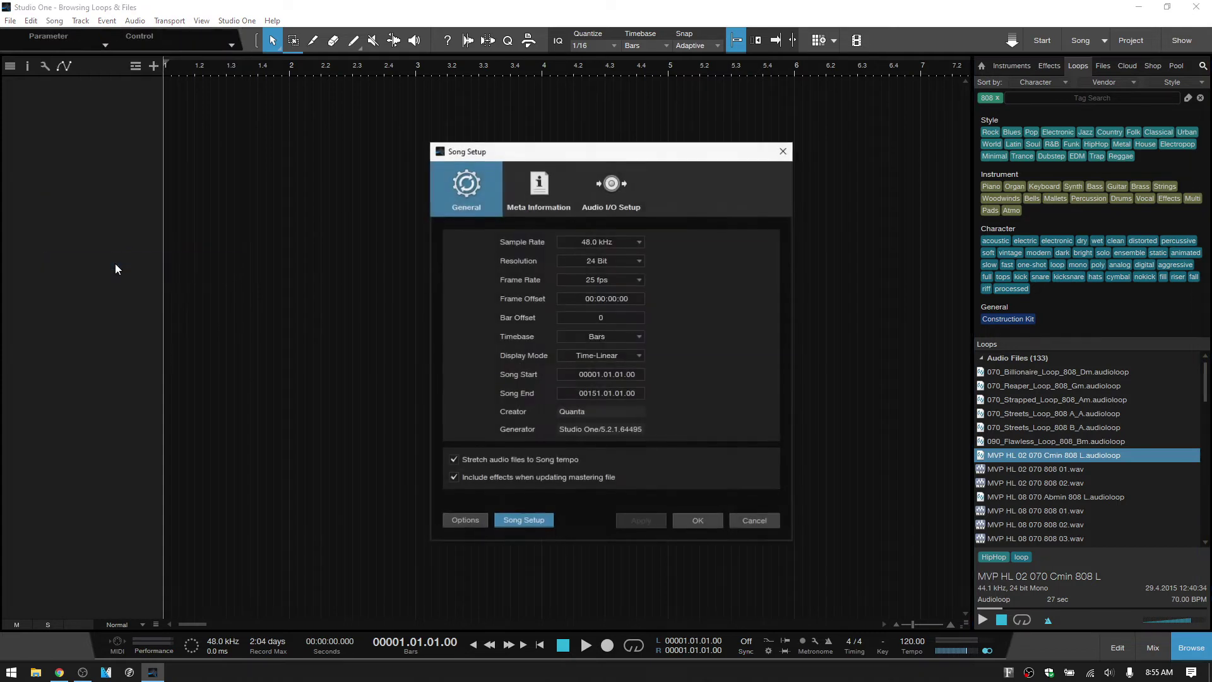
left_click(613, 188)
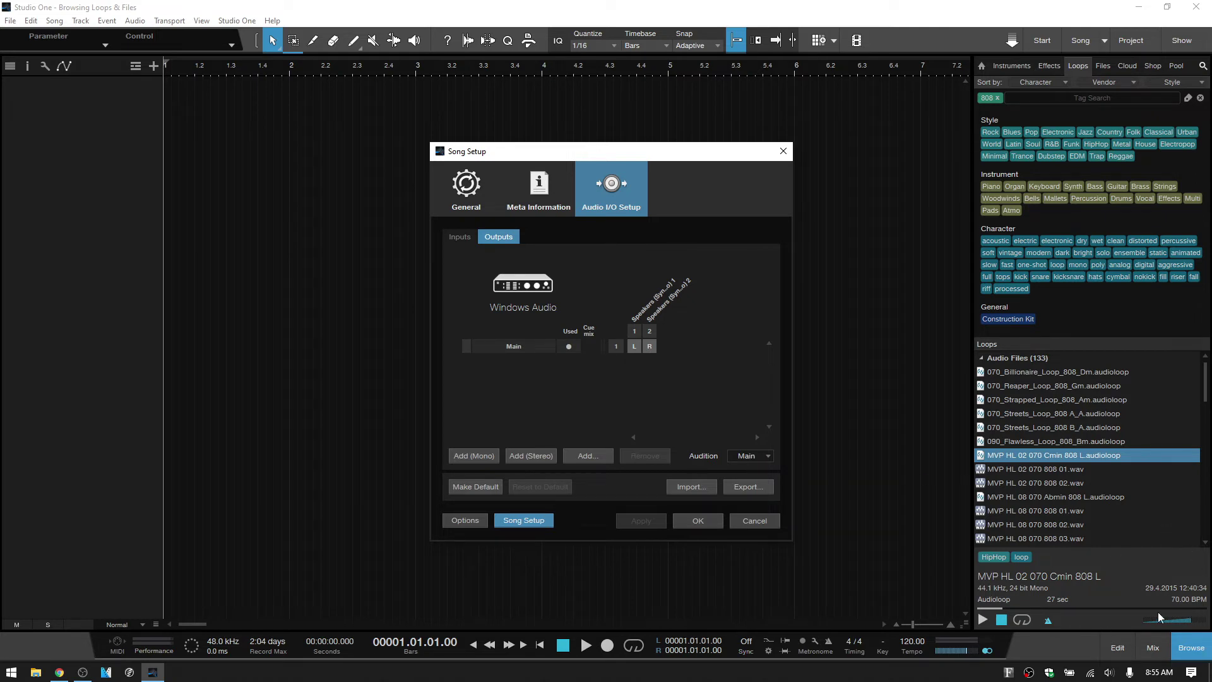
left_click(769, 457)
left_click(779, 449)
left_click(458, 194)
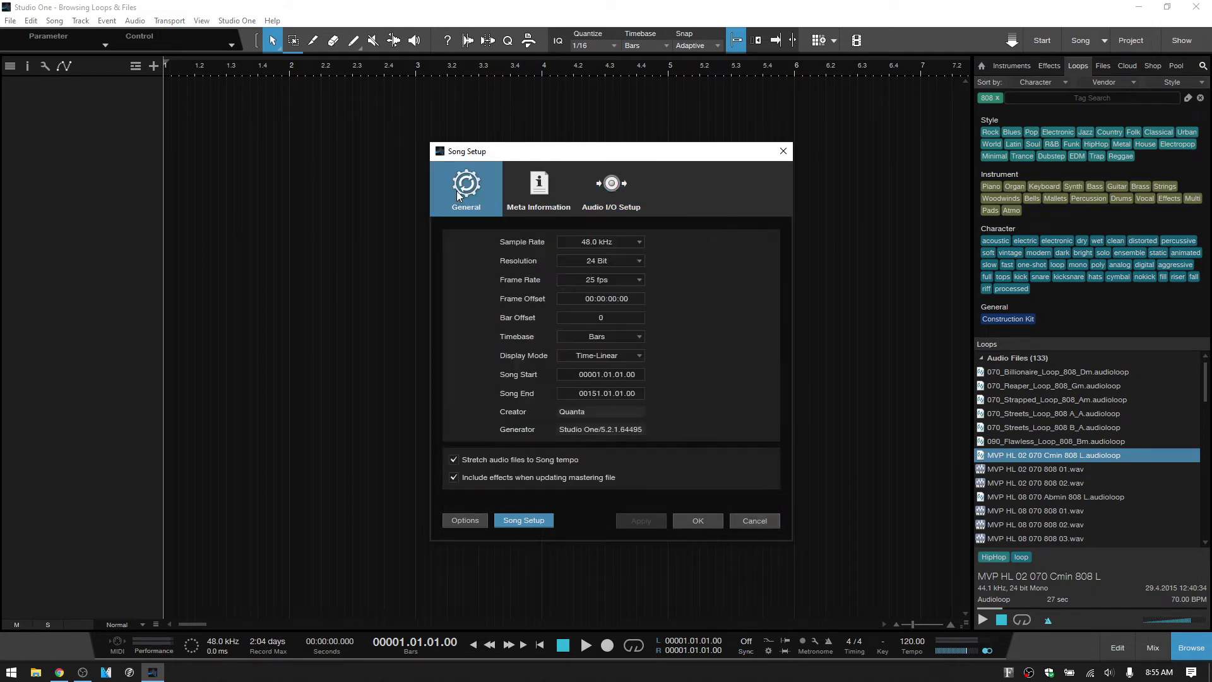
Step: Close Song Setup, clear the 808 tag, and switch the browser to the Studio One user folder on disk
left_click(760, 521)
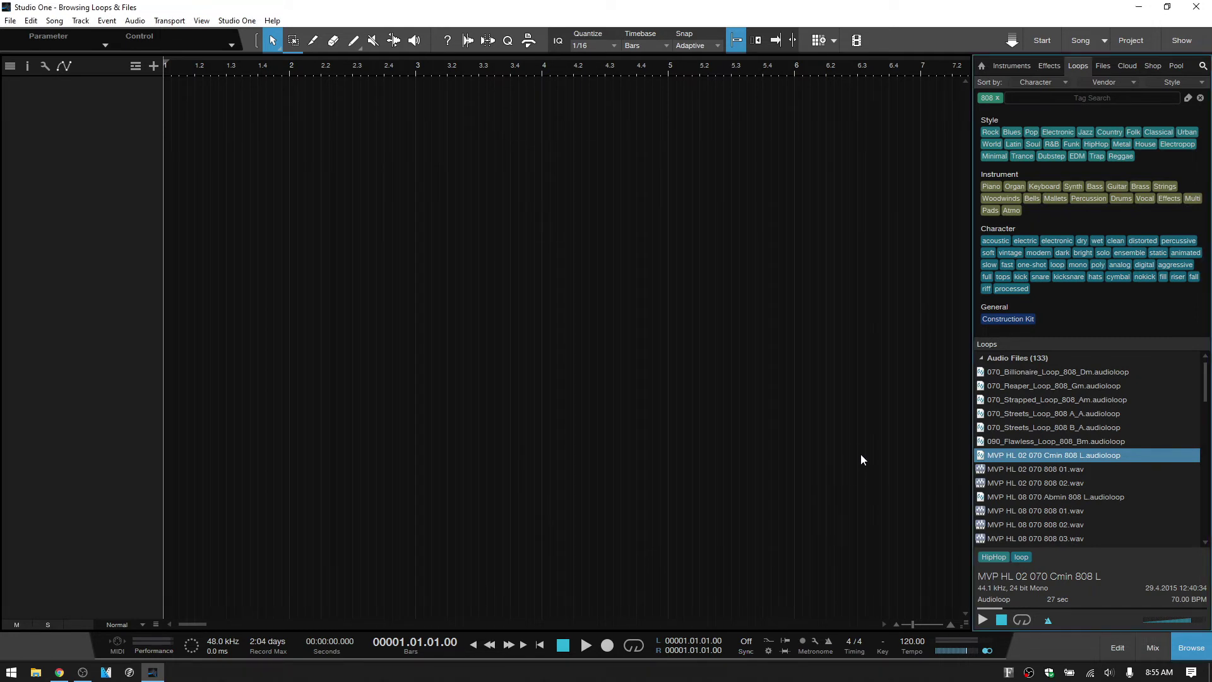
left_click(1200, 98)
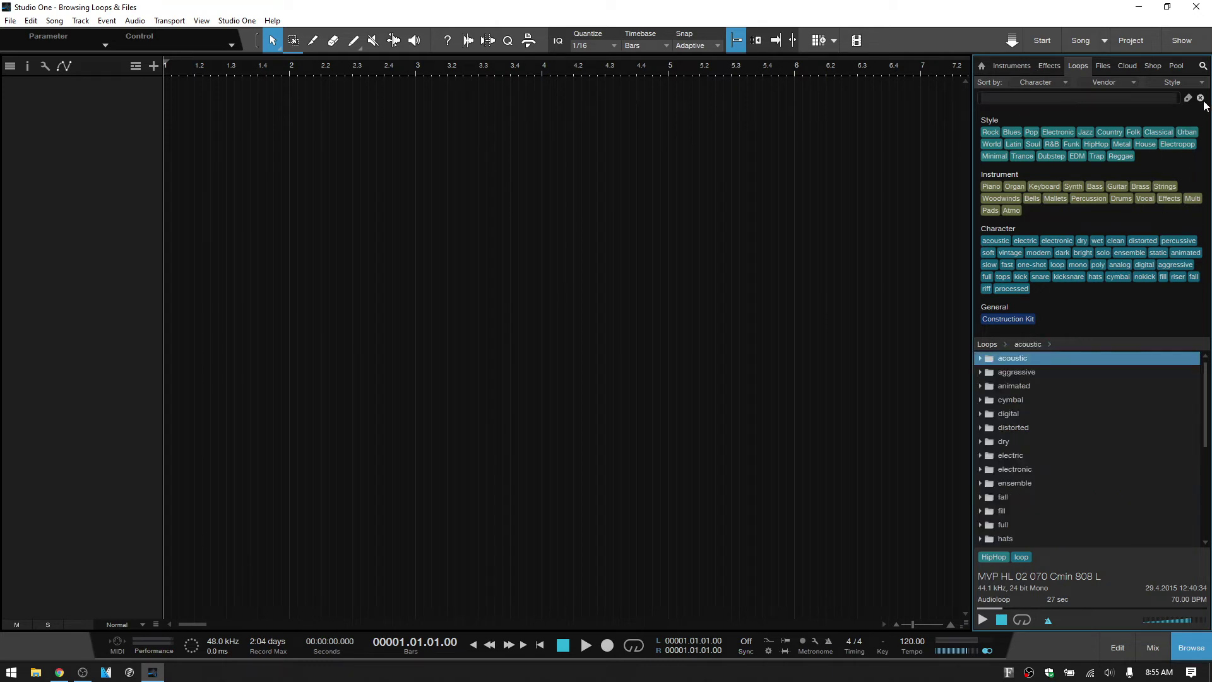
left_click(1203, 66)
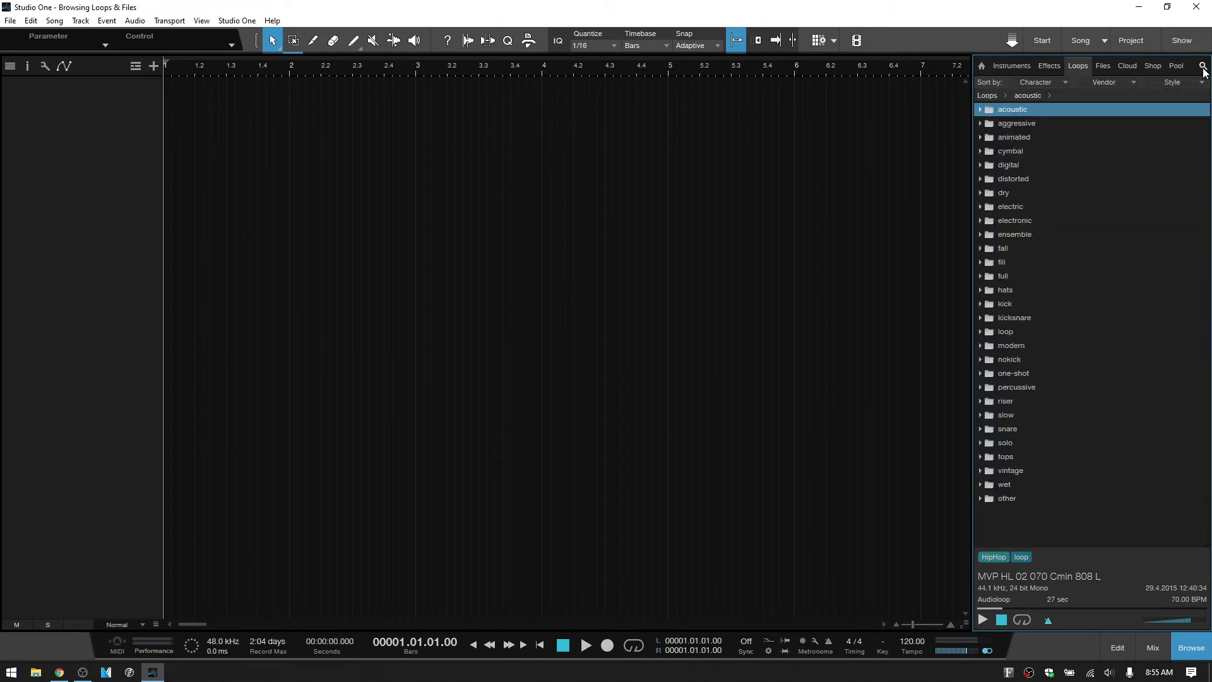
left_click(1103, 66)
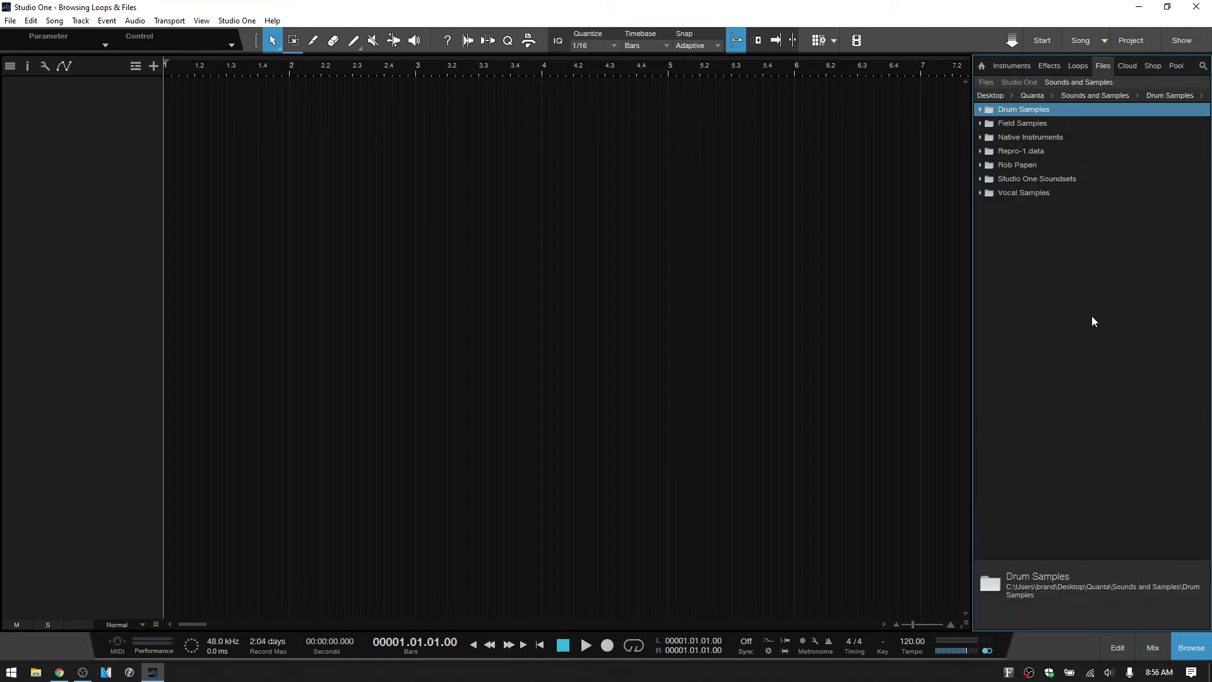
left_click(987, 85)
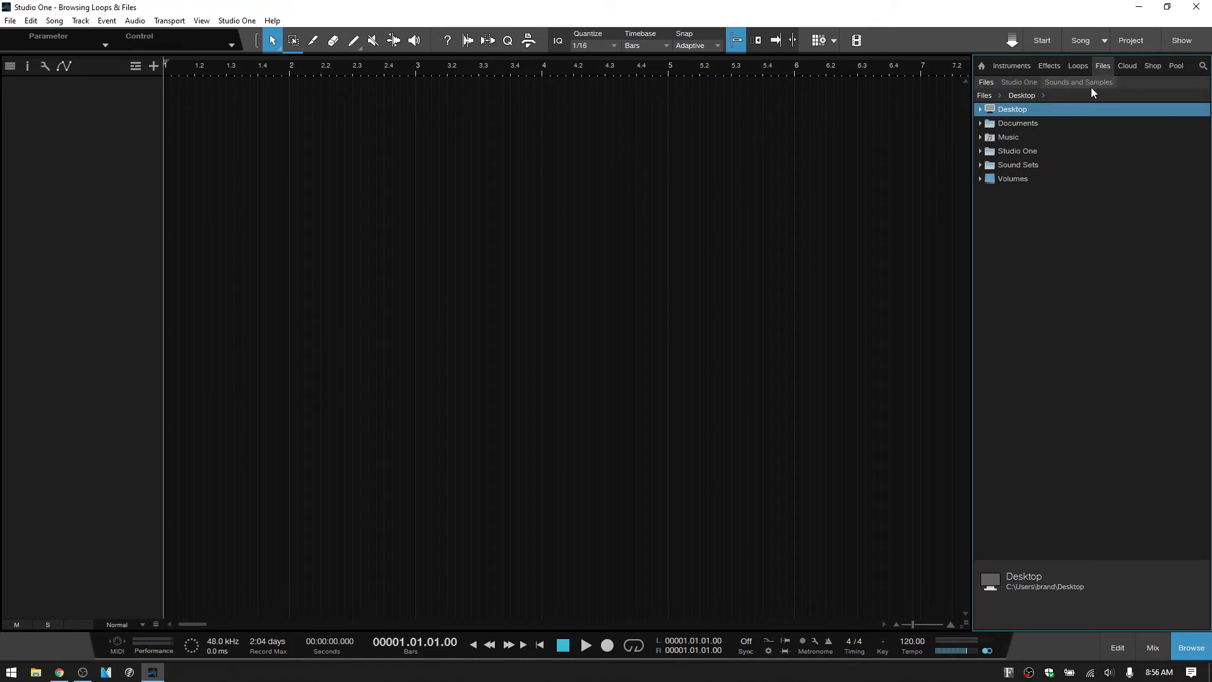
left_click(1012, 85)
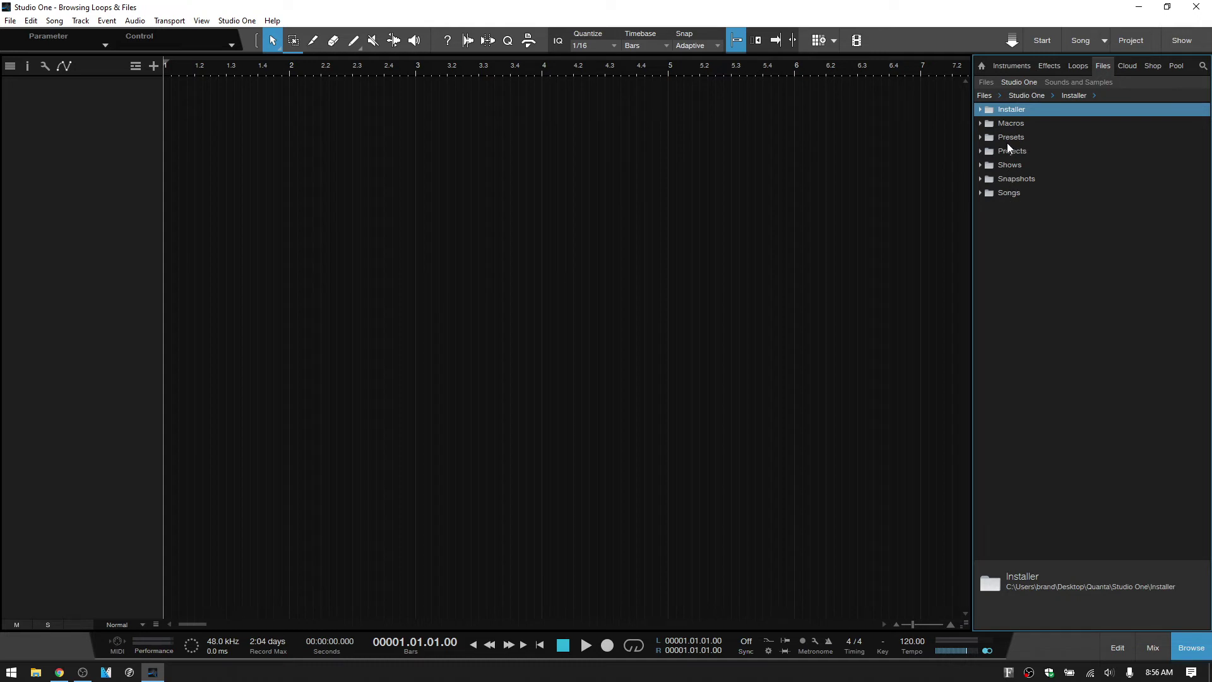
Step: Expand Presets › Native Instruments GmbH › Battery 4 and open the context menu for Quanta Battery 1
left_click(980, 137)
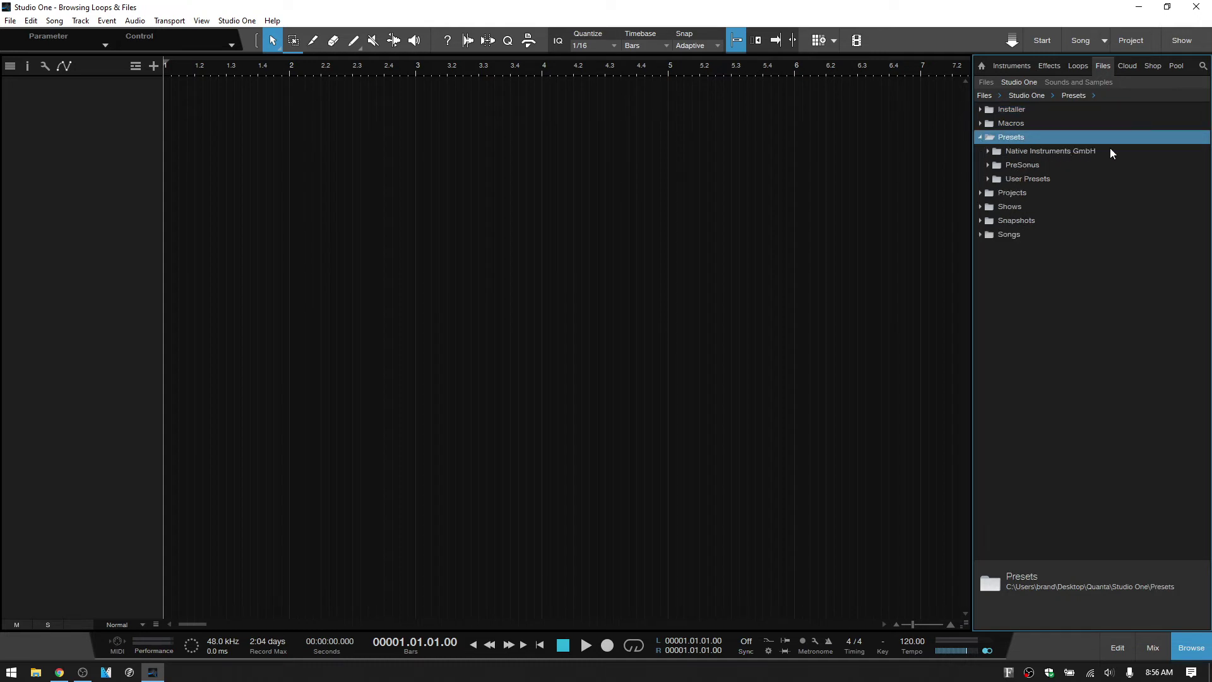
left_click(988, 151)
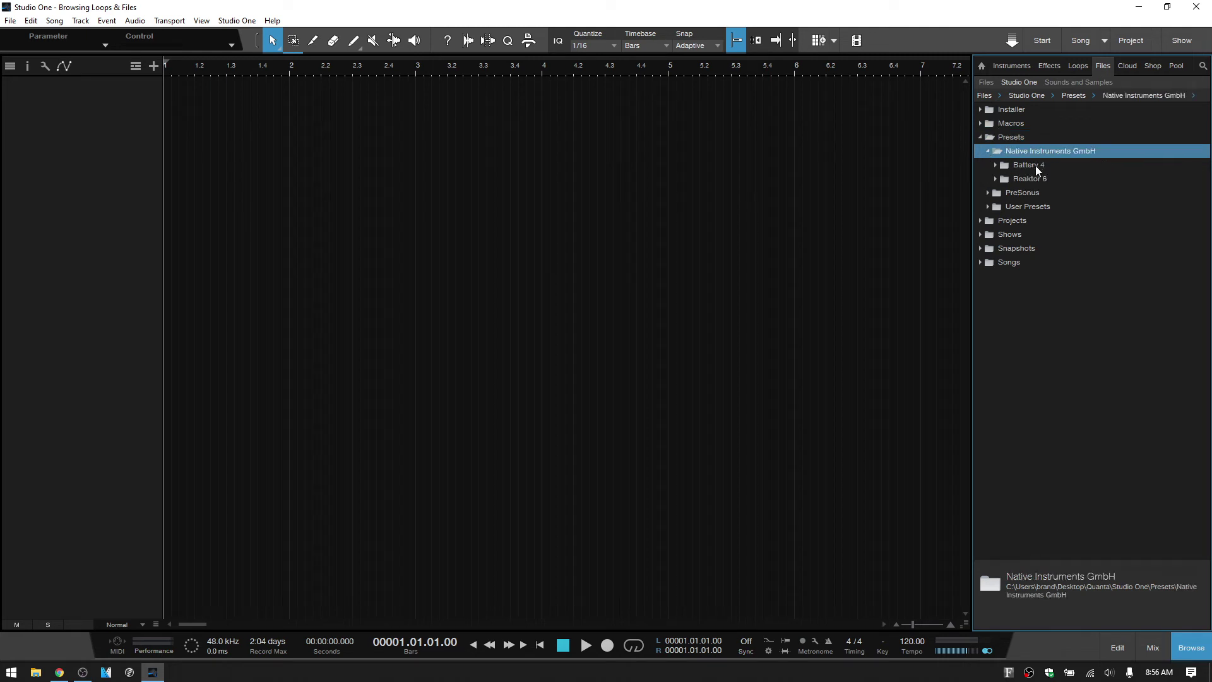
left_click(995, 165)
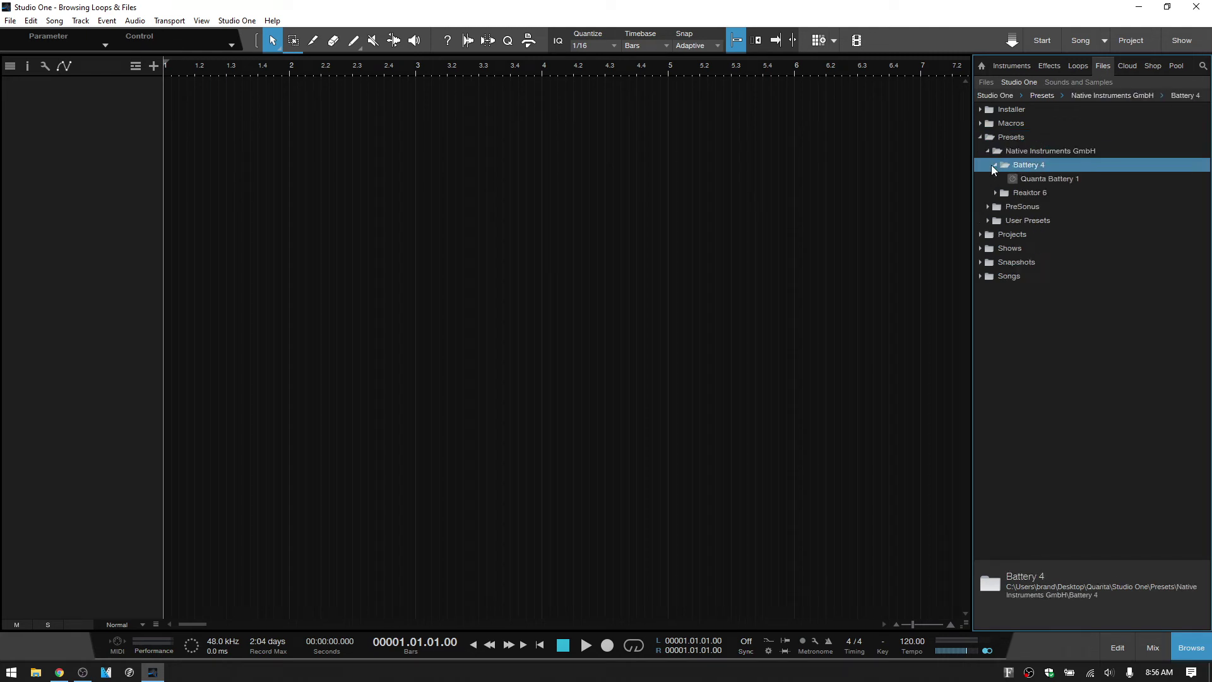
left_click(1047, 179)
right_click(1046, 180)
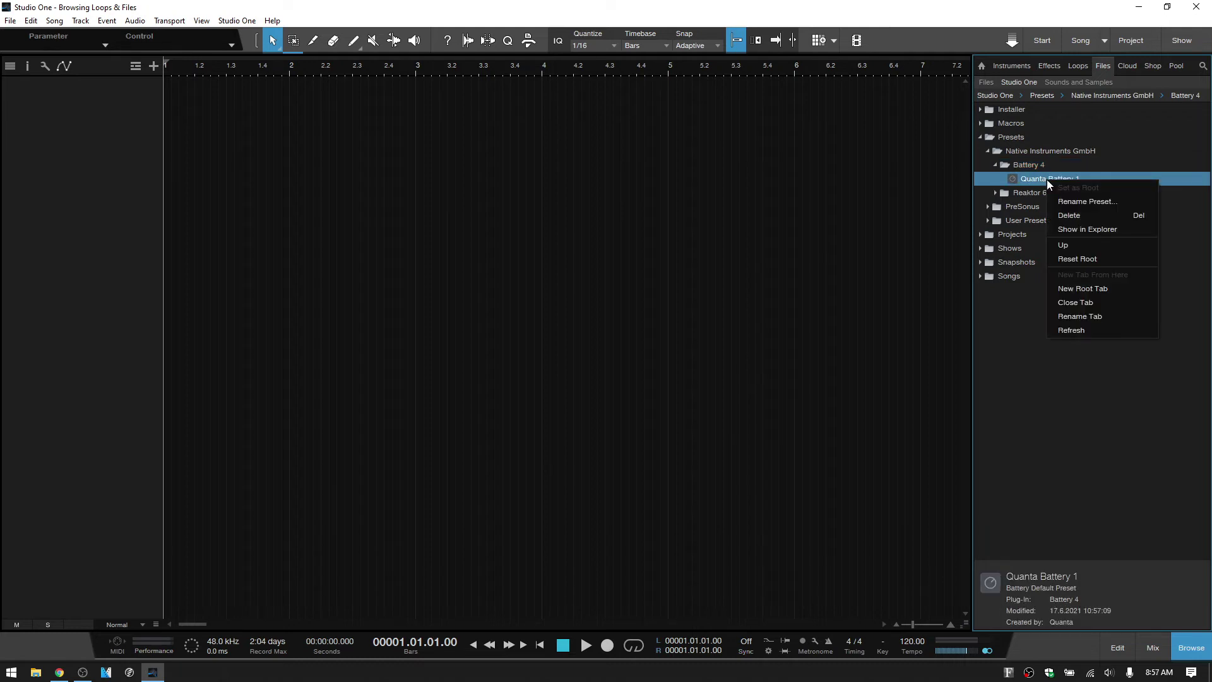
Step: Reveal the Quanta Battery 1 preset file in File Explorer with Show in Explorer
left_click(1093, 231)
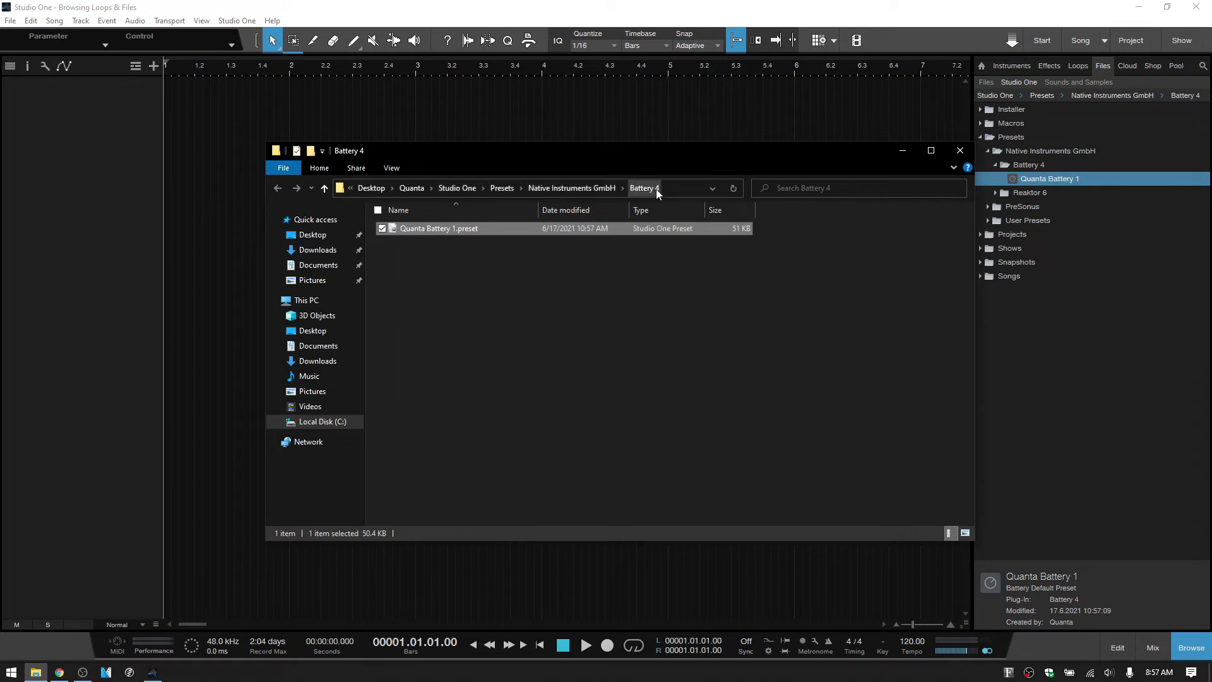
Step: Close Explorer, collapse the Presets folders, and switch the browser to Sounds and Samples
left_click(960, 151)
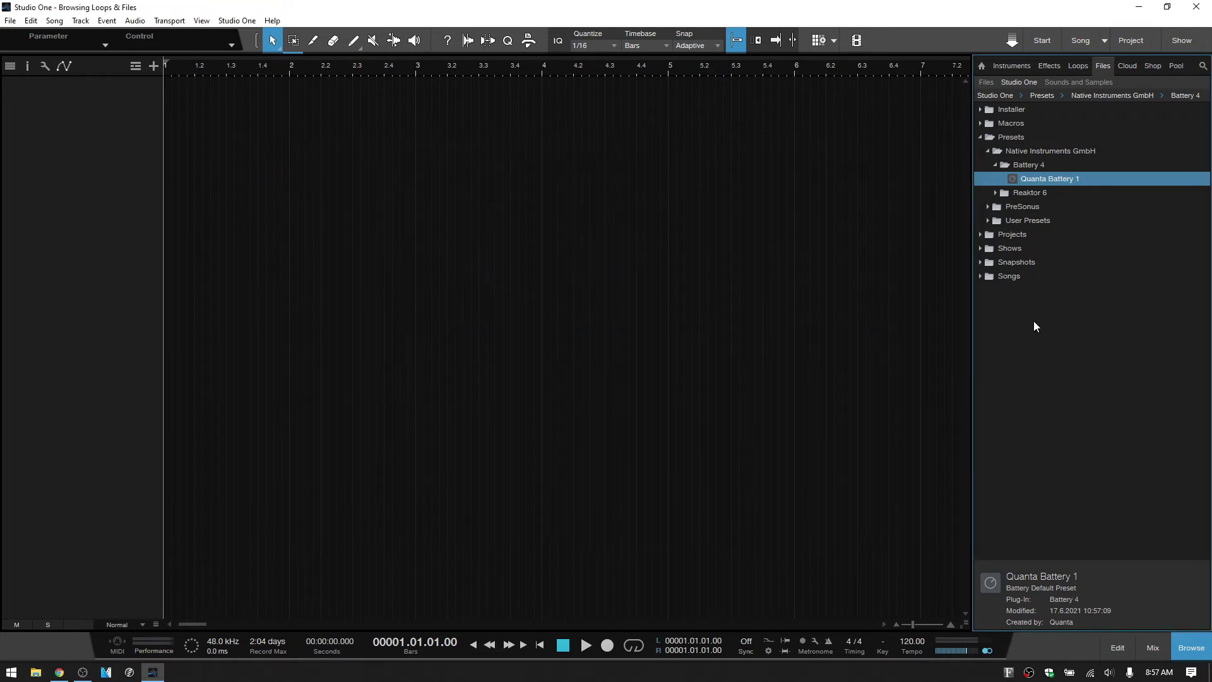
left_click(995, 165)
left_click(988, 151)
left_click(981, 137)
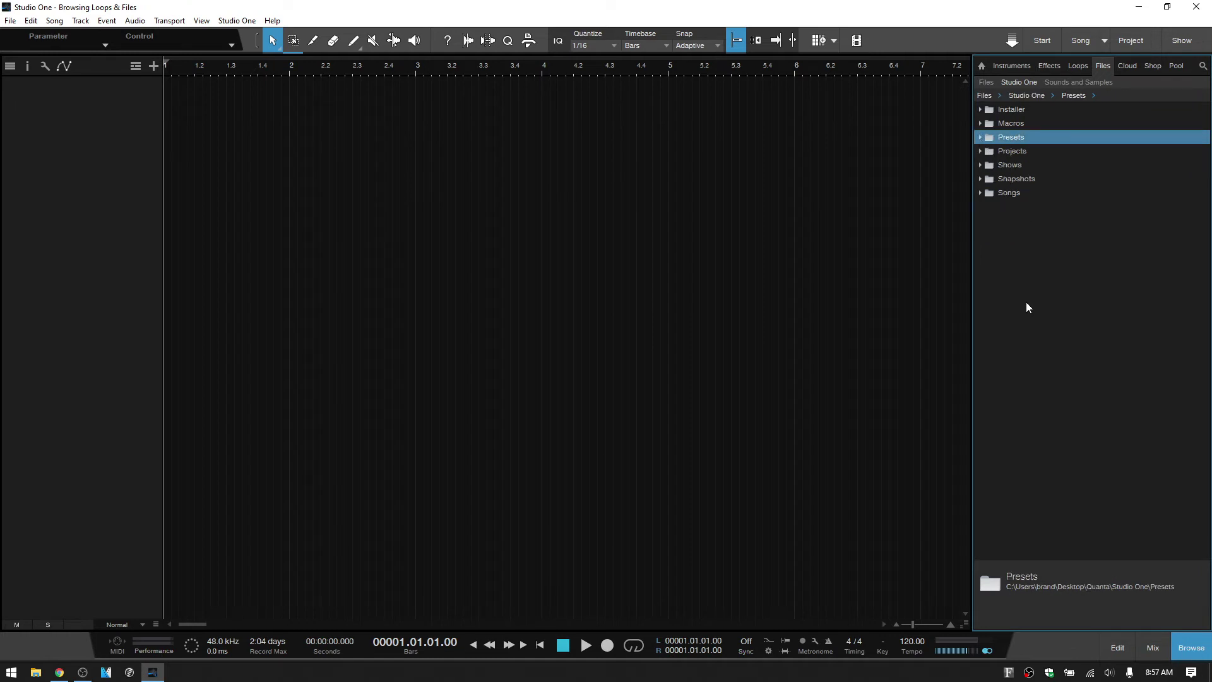
left_click(1073, 83)
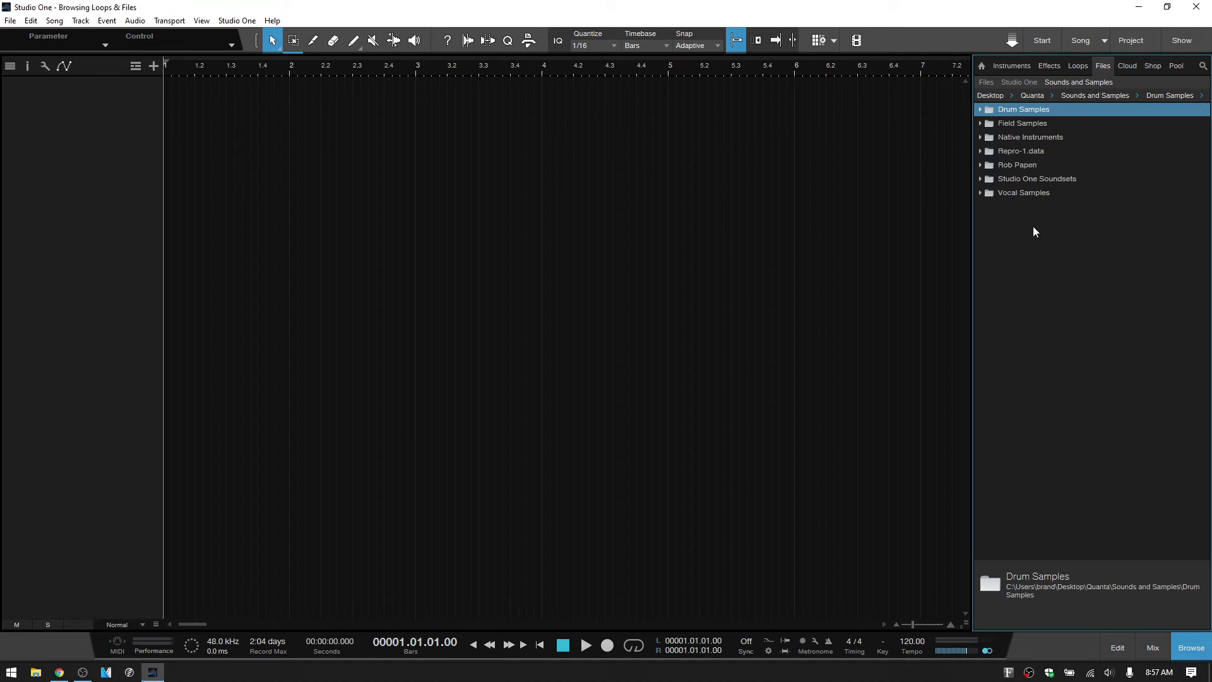
left_click(986, 83)
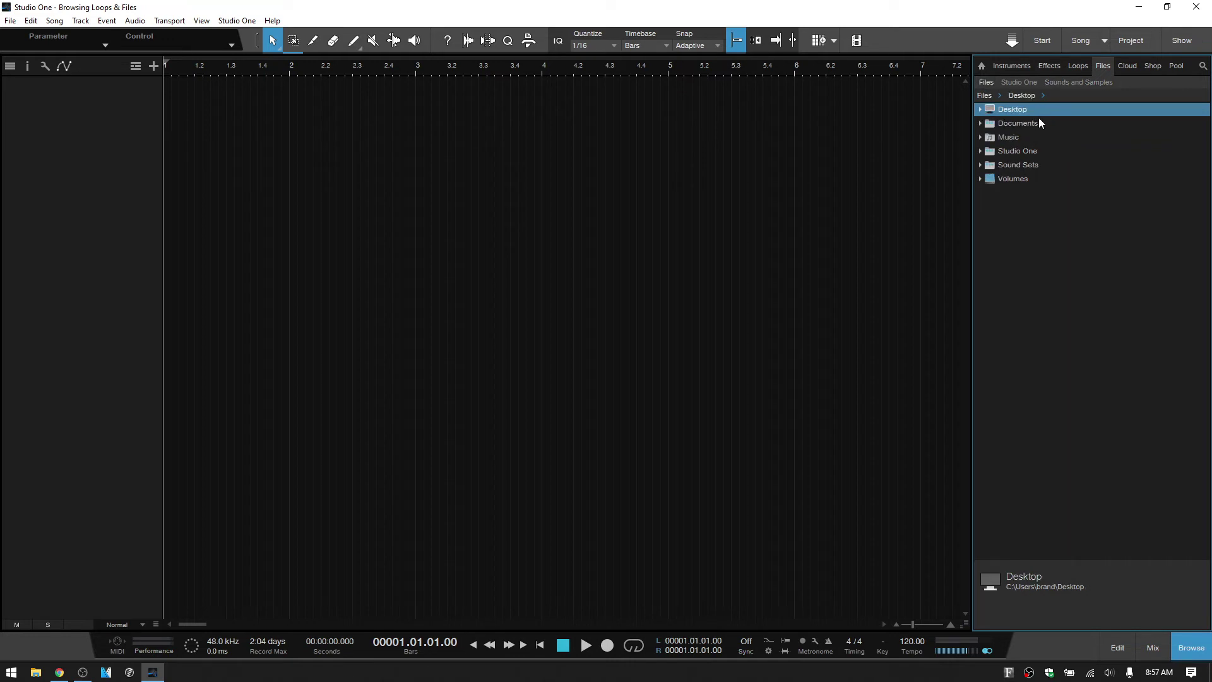
left_click(1077, 87)
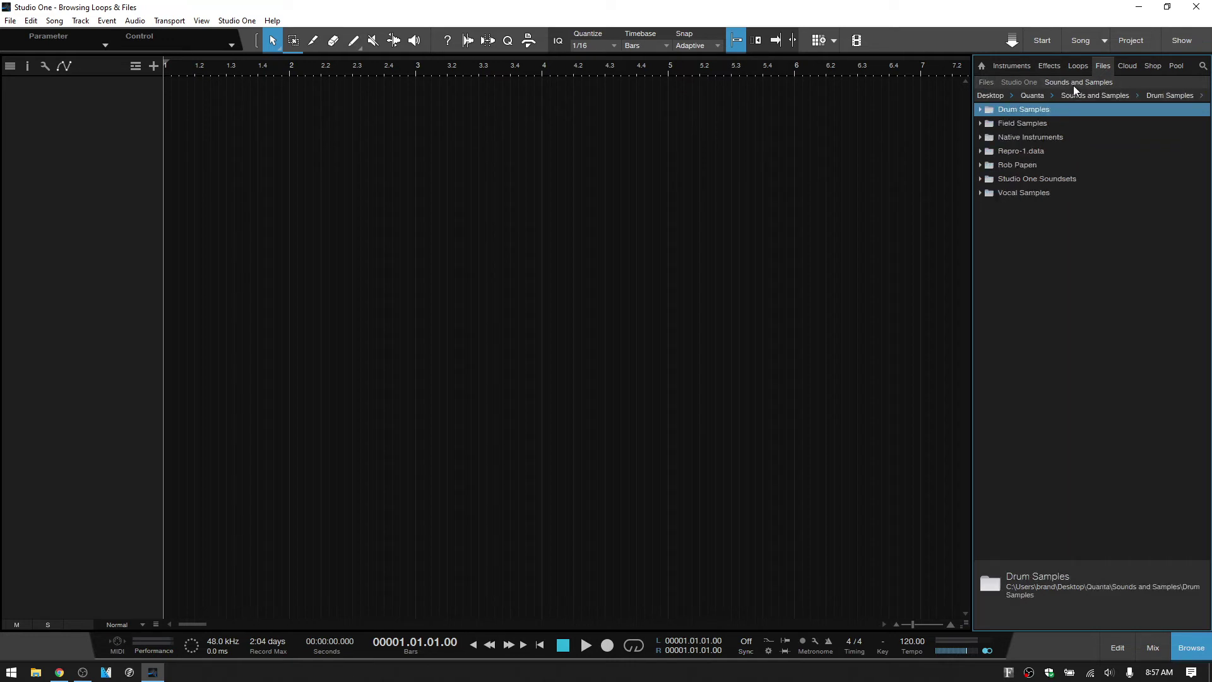
Step: Expand Vocal Samples and create a new browser tab rooted at it with New Tab From Here
double_click(1027, 137)
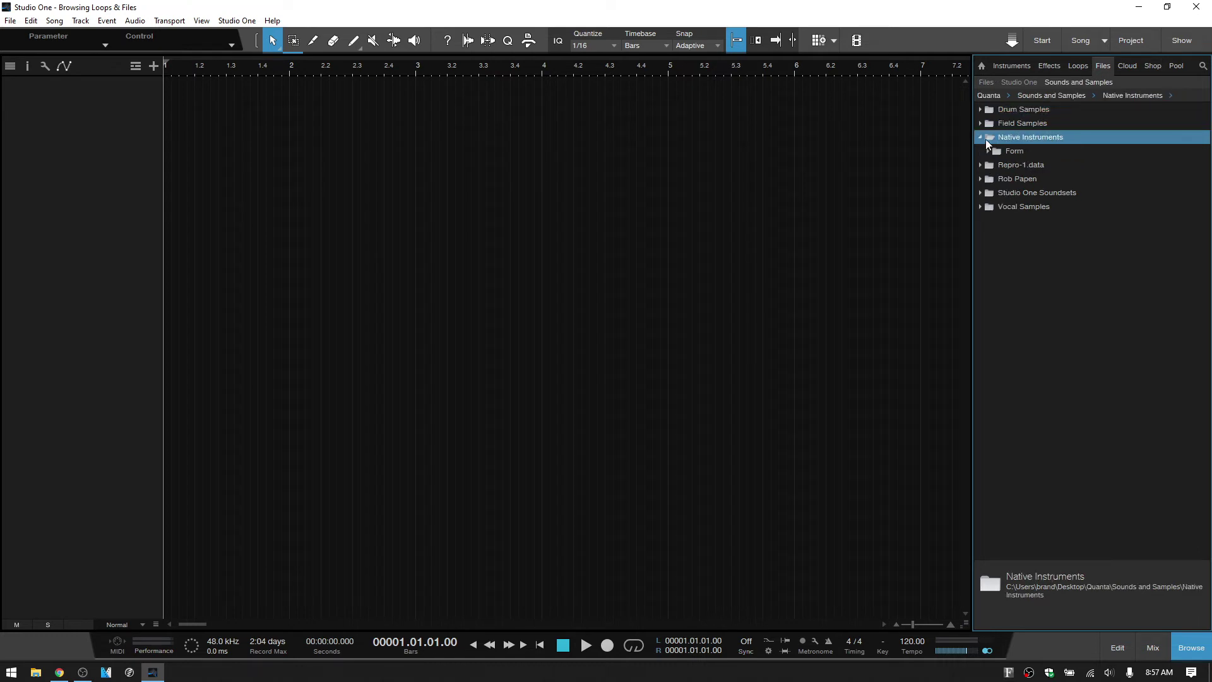
left_click(981, 138)
double_click(1019, 194)
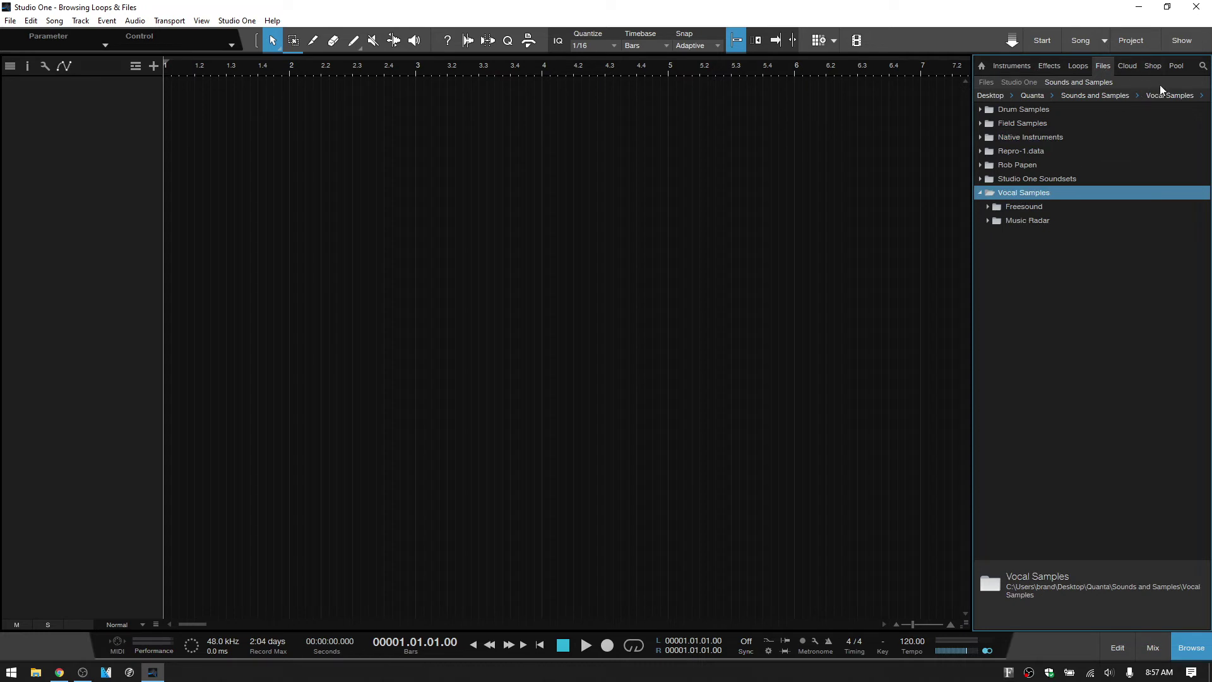
right_click(1018, 195)
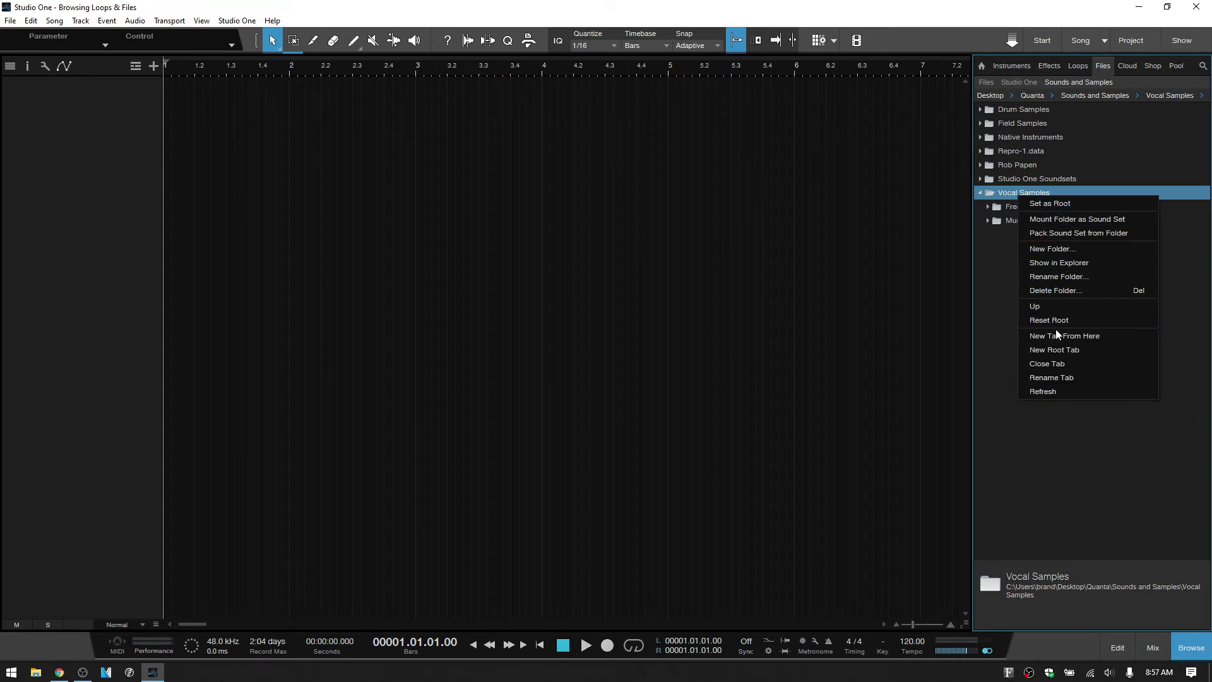
left_click(1086, 342)
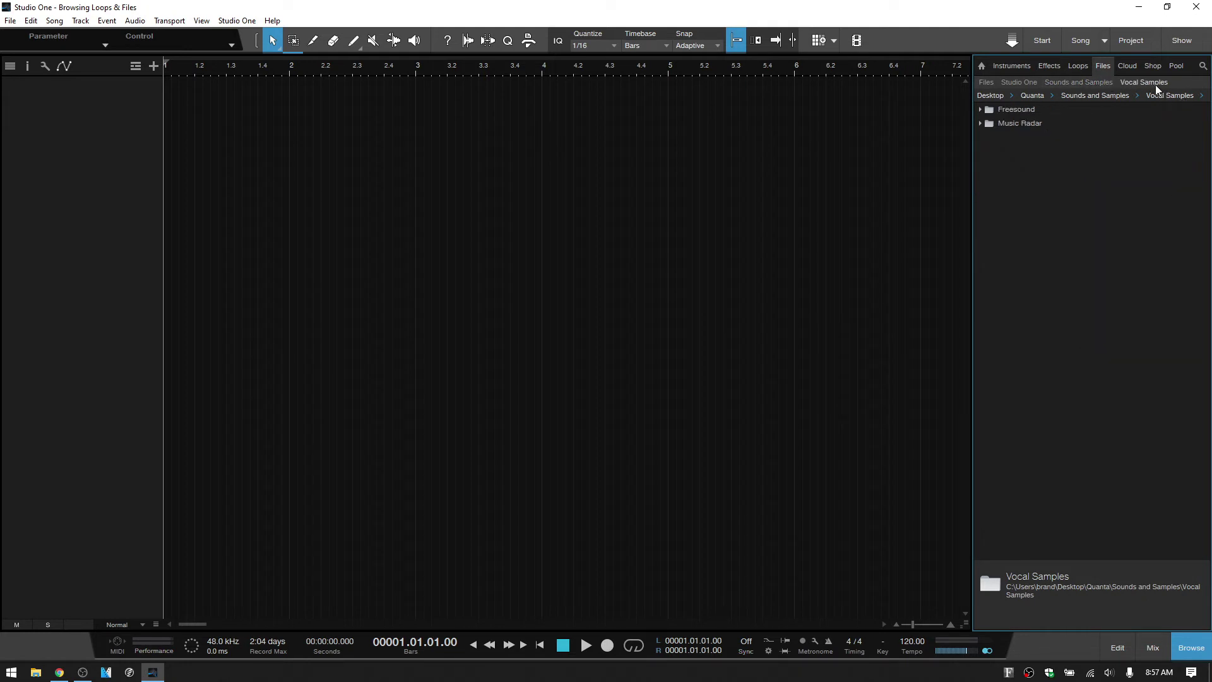
Step: Close the Vocal Samples browser tab, leaving the Studio One and Sounds and Samples tabs
left_click(1086, 81)
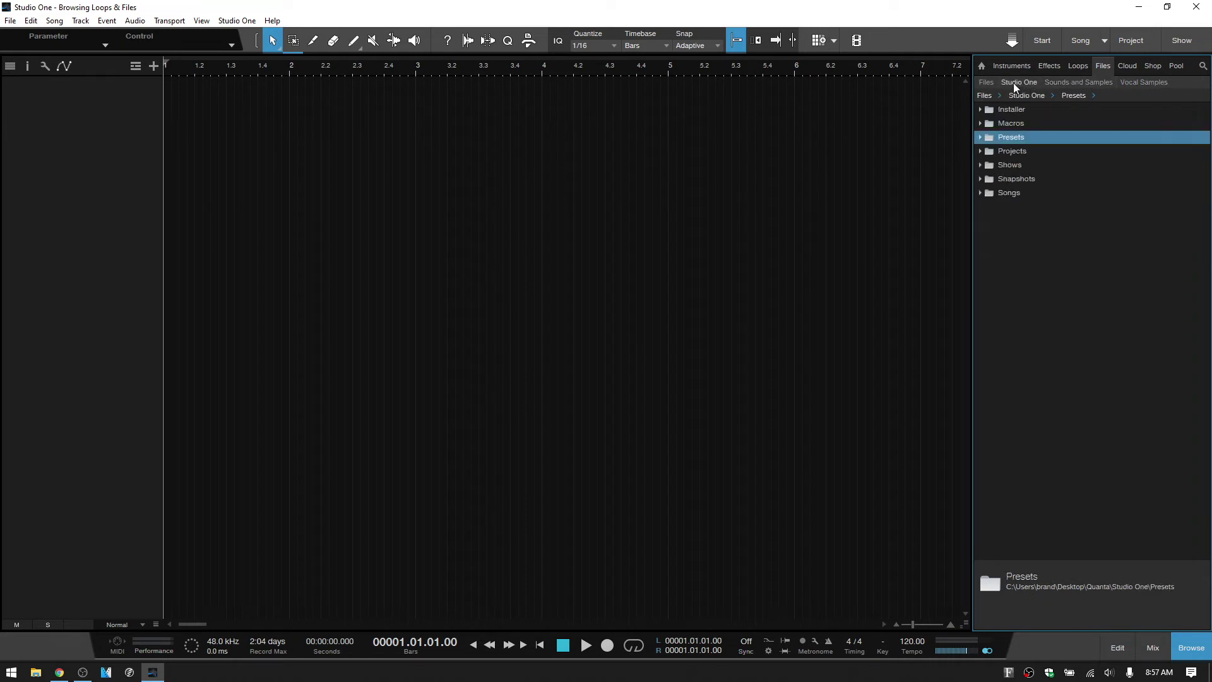
left_click(986, 82)
left_click(1076, 81)
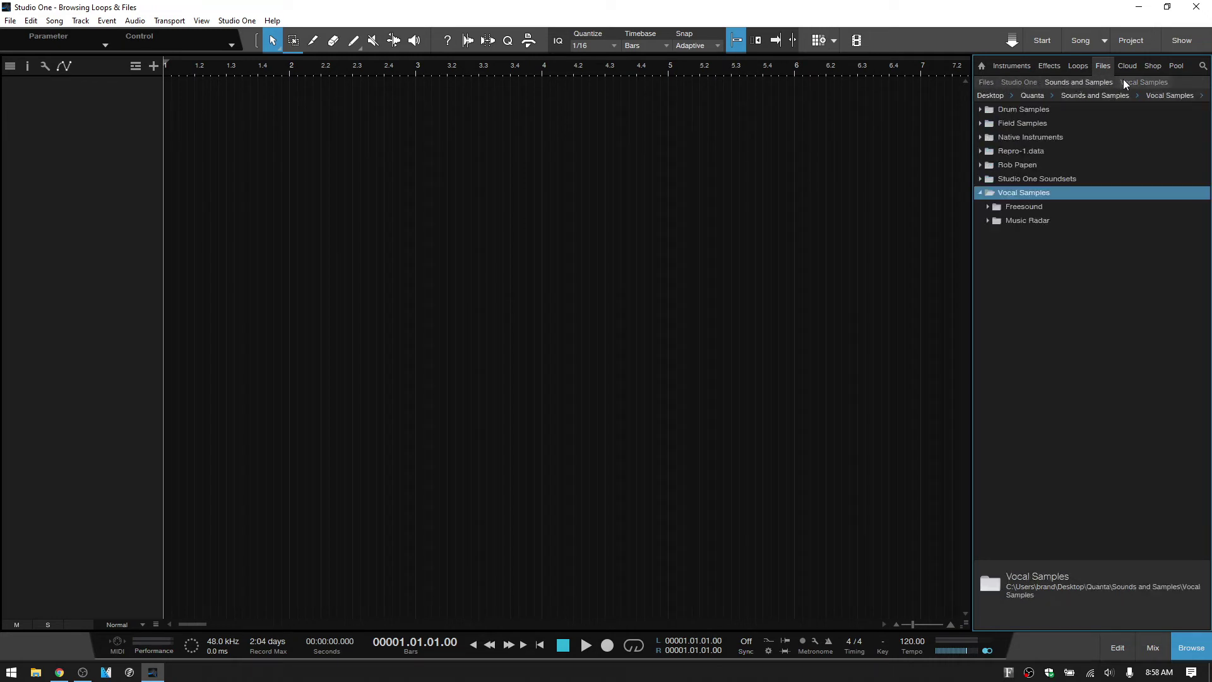
left_click(1129, 82)
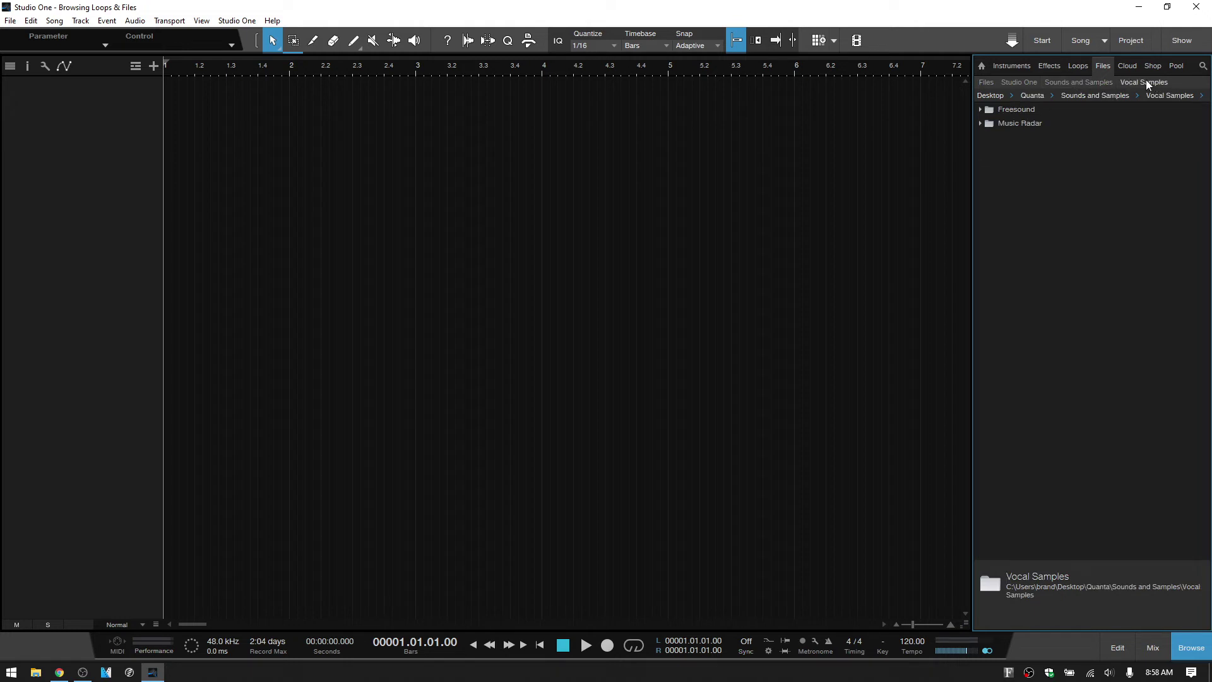
right_click(1145, 80)
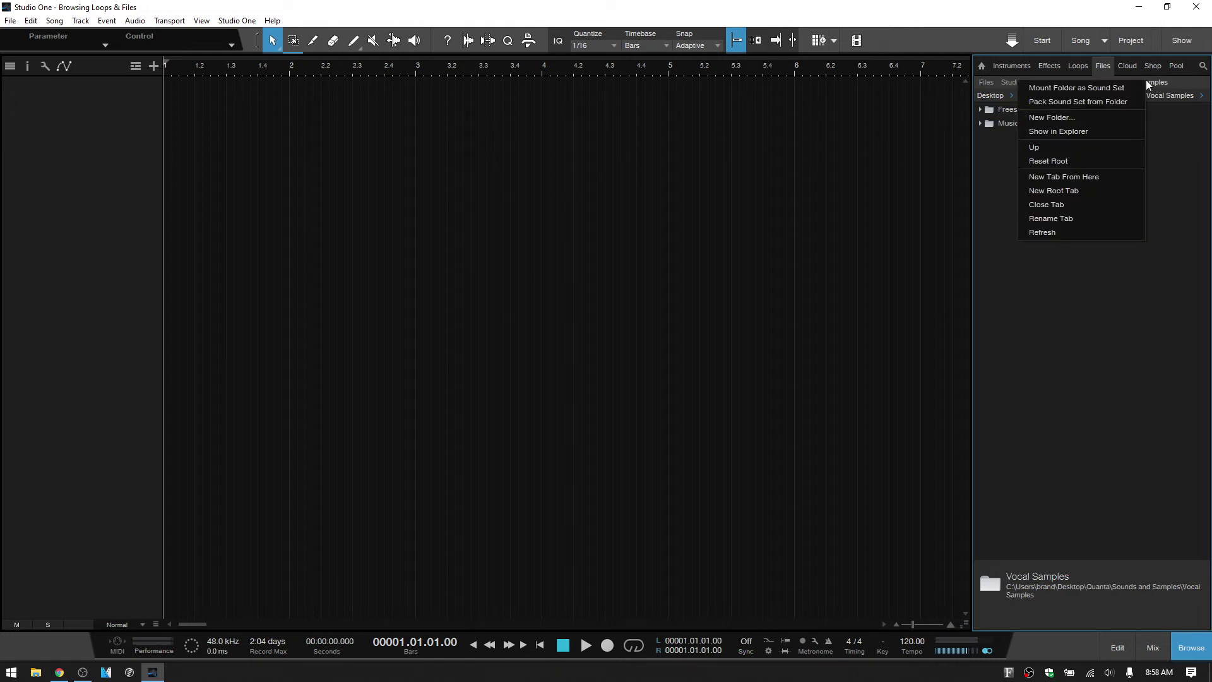
left_click(1047, 203)
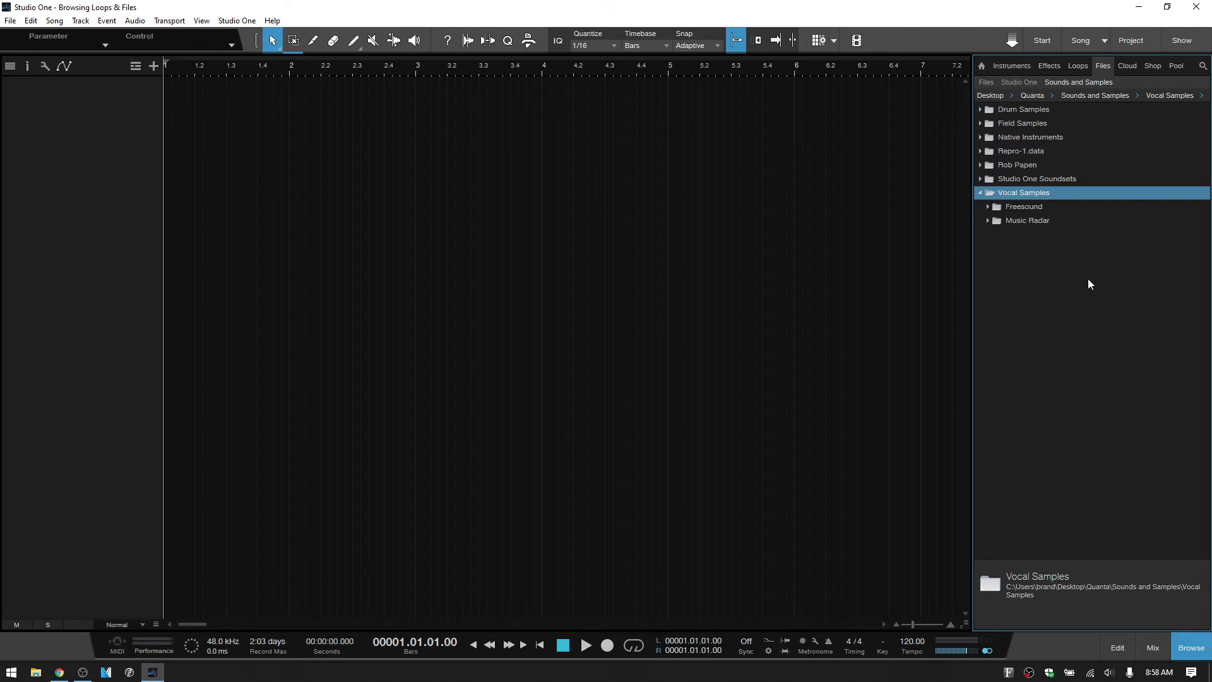
Step: Expand Drum Samples, search the sample folders for 808, scroll the results, then clear the search
left_click(980, 193)
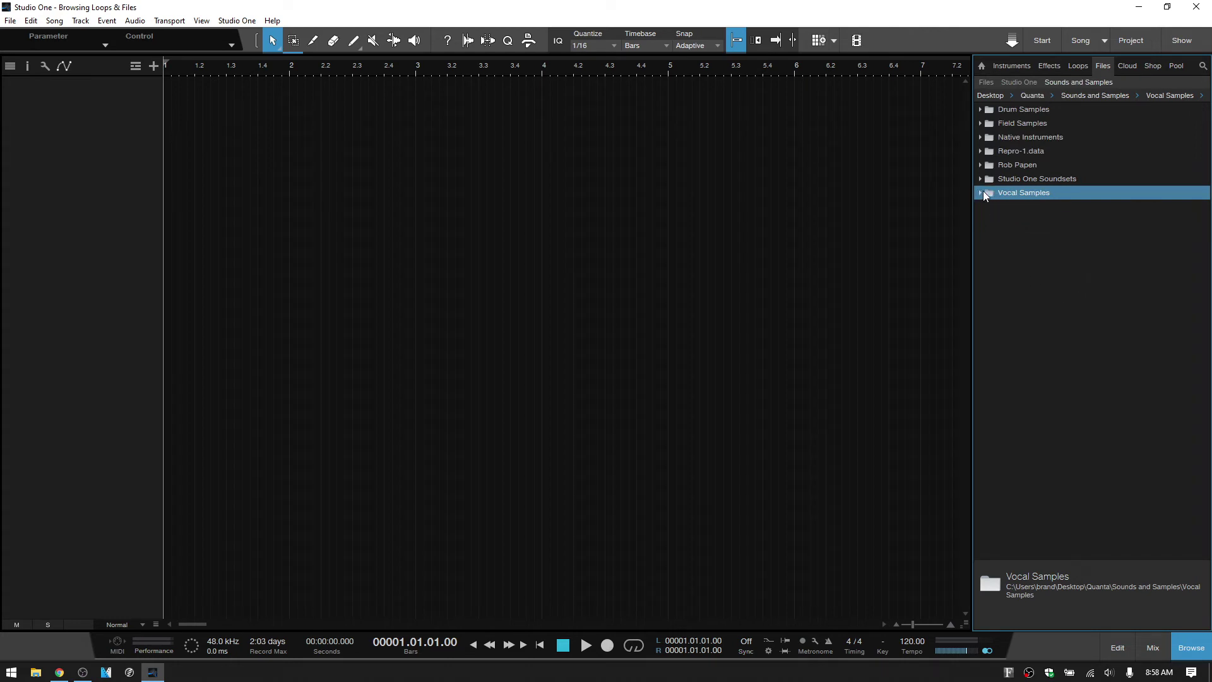
left_click(1204, 67)
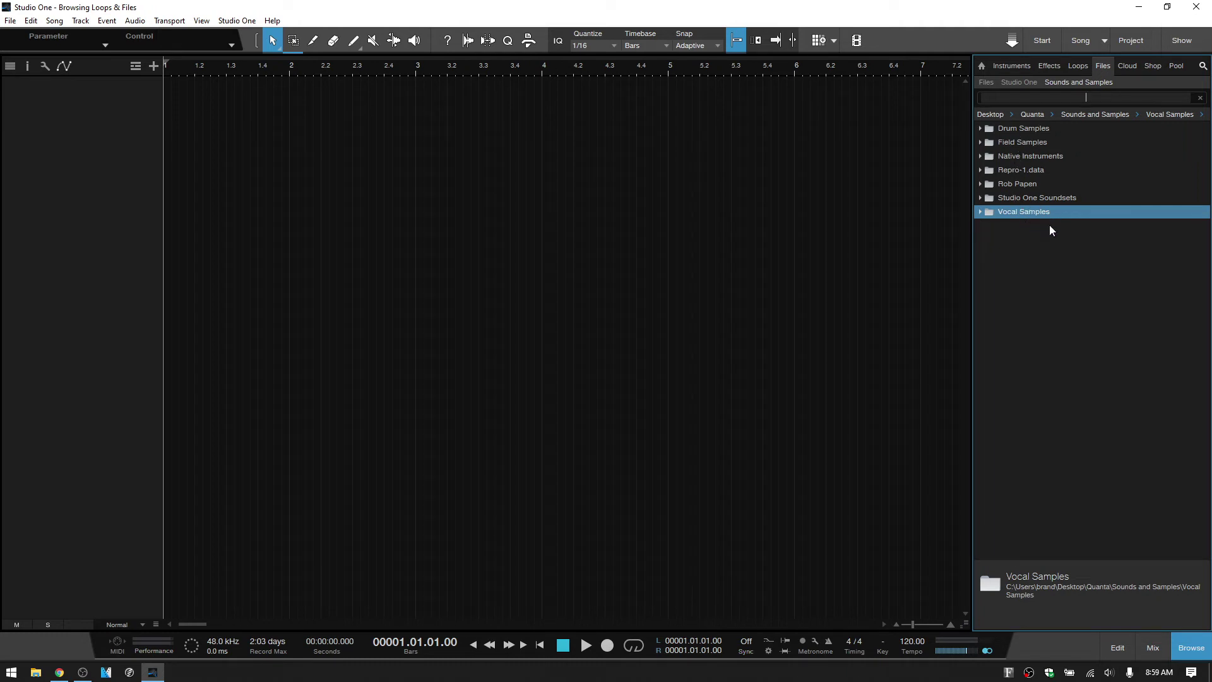
double_click(1016, 129)
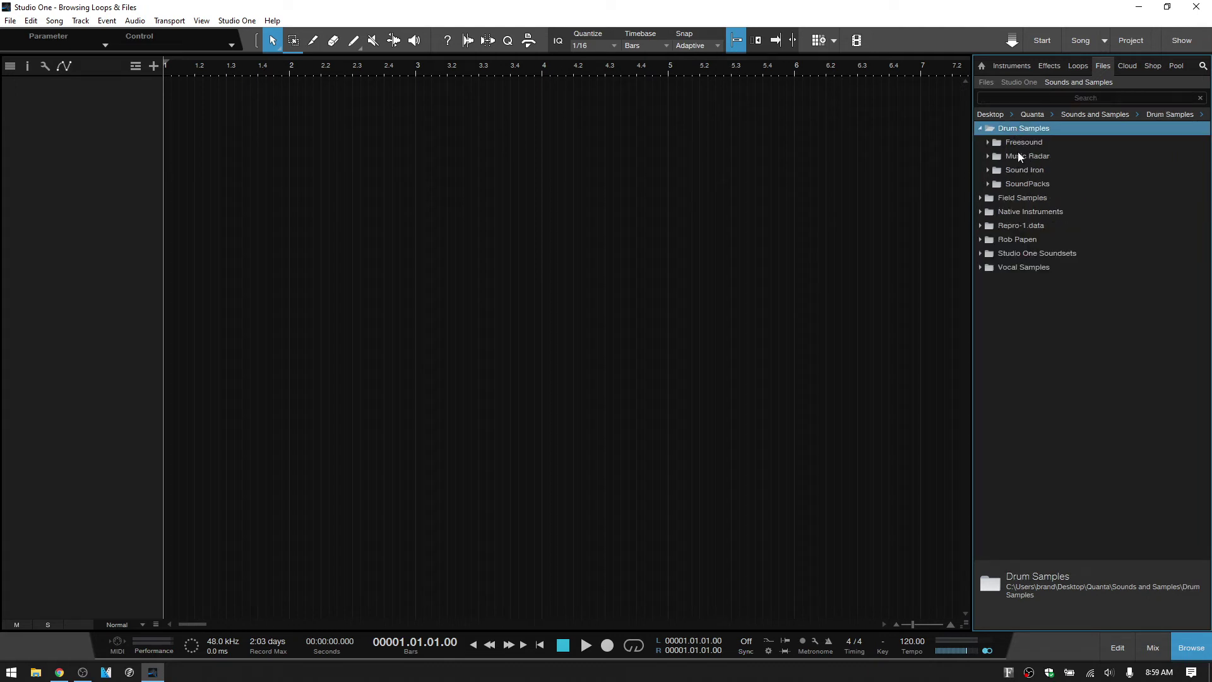
left_click(1084, 97)
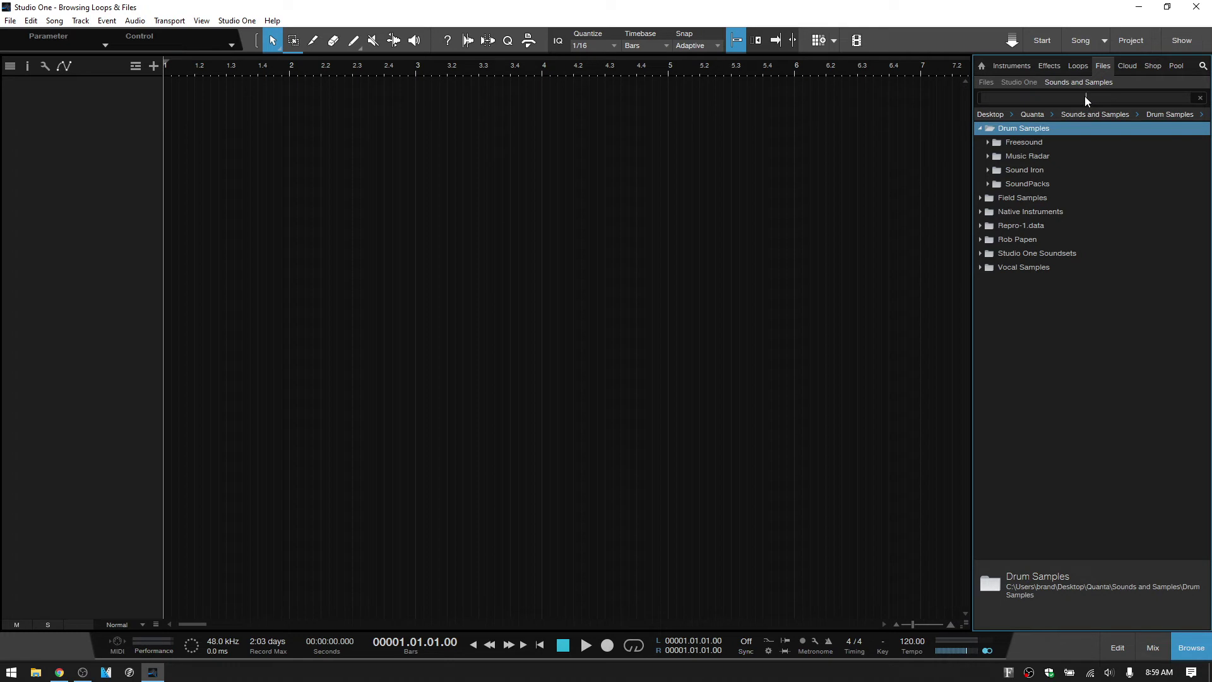
type("808")
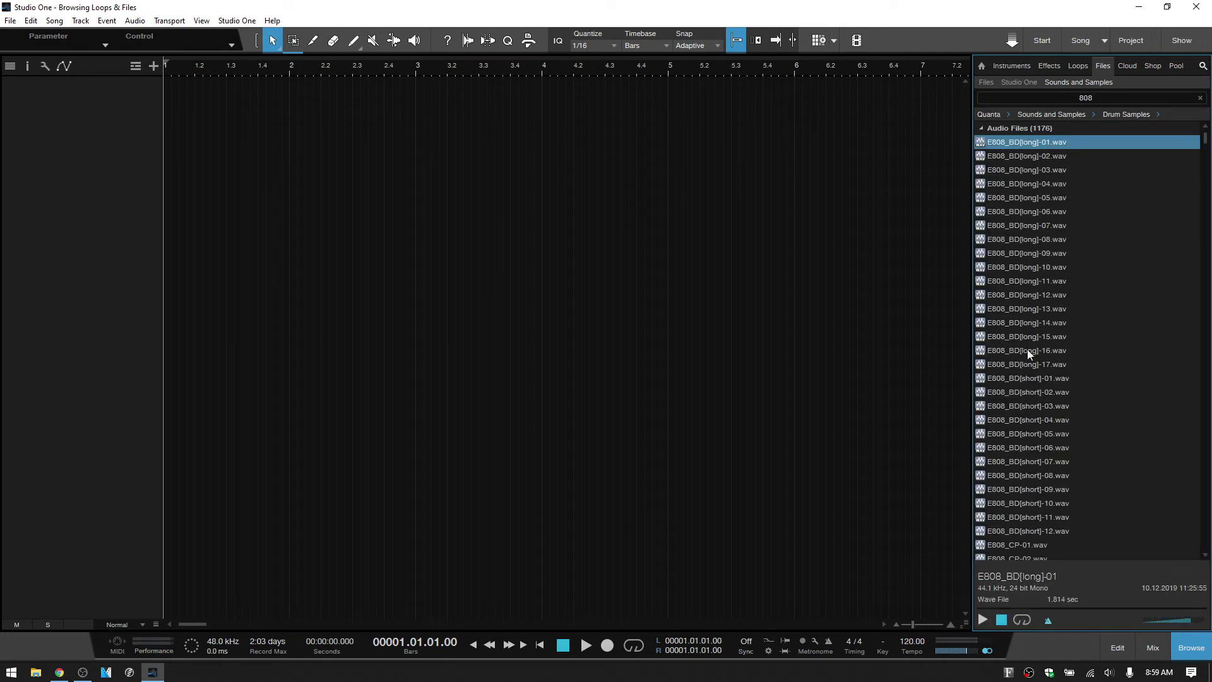
scroll(1029, 349, "down", 4)
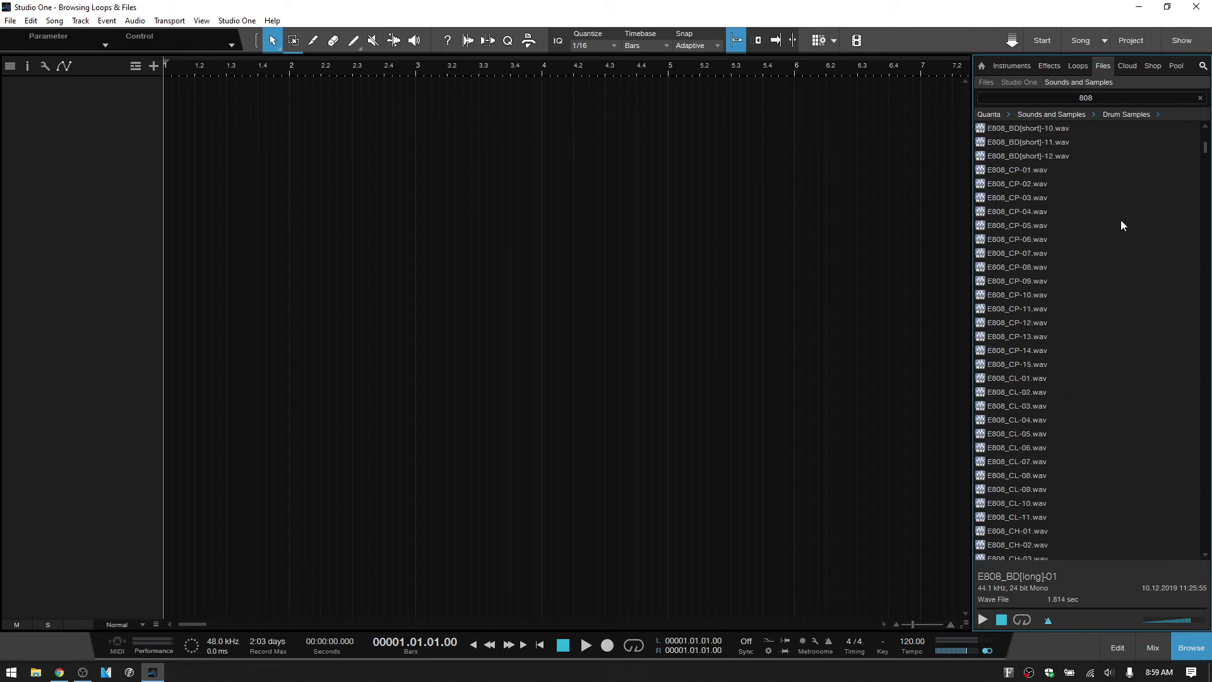
mouse_move(1206, 144)
left_mouse_down()
mouse_move(1206, 343)
mouse_move(1205, 134)
left_mouse_up()
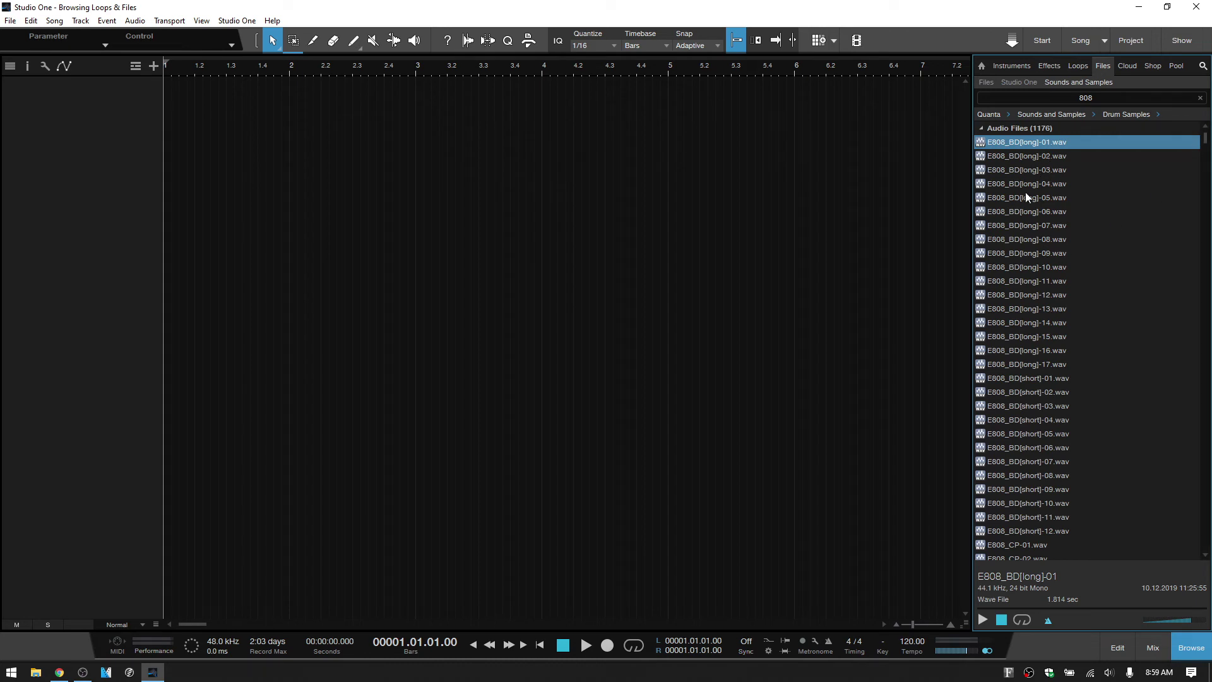
left_click(1200, 98)
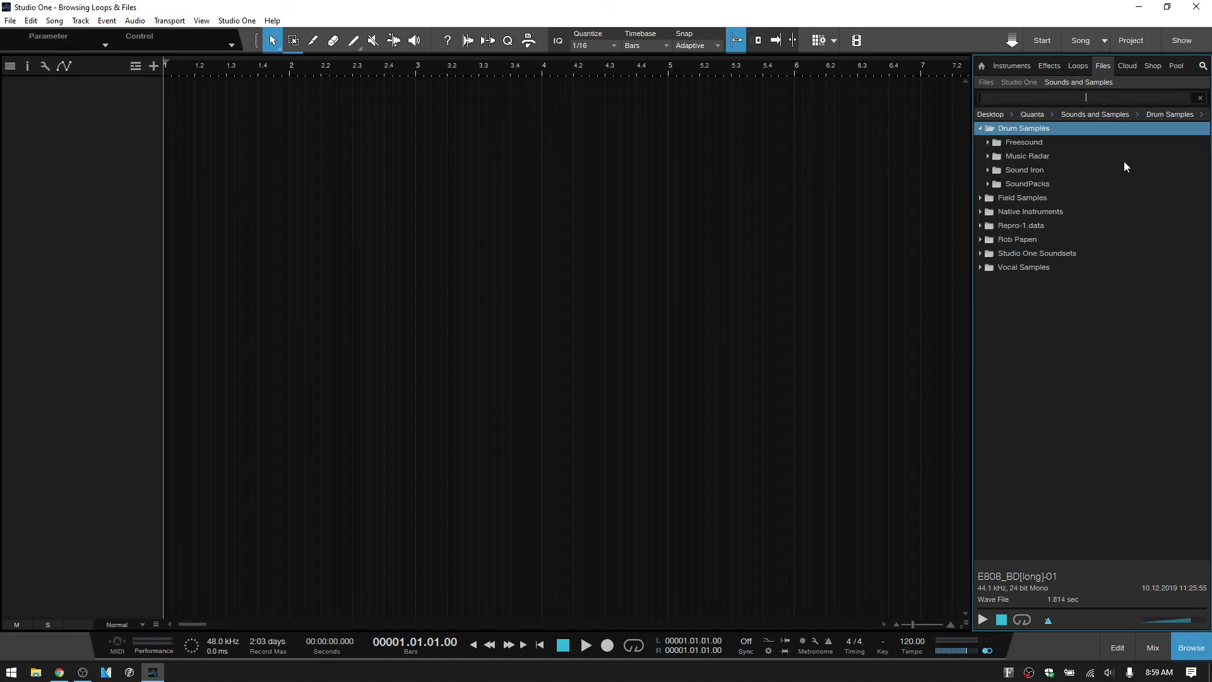
Step: Open Freesound › Lovesbody Pack and send the chain-snare-wiggle sample to a new SampleOne instrument
left_click(1204, 67)
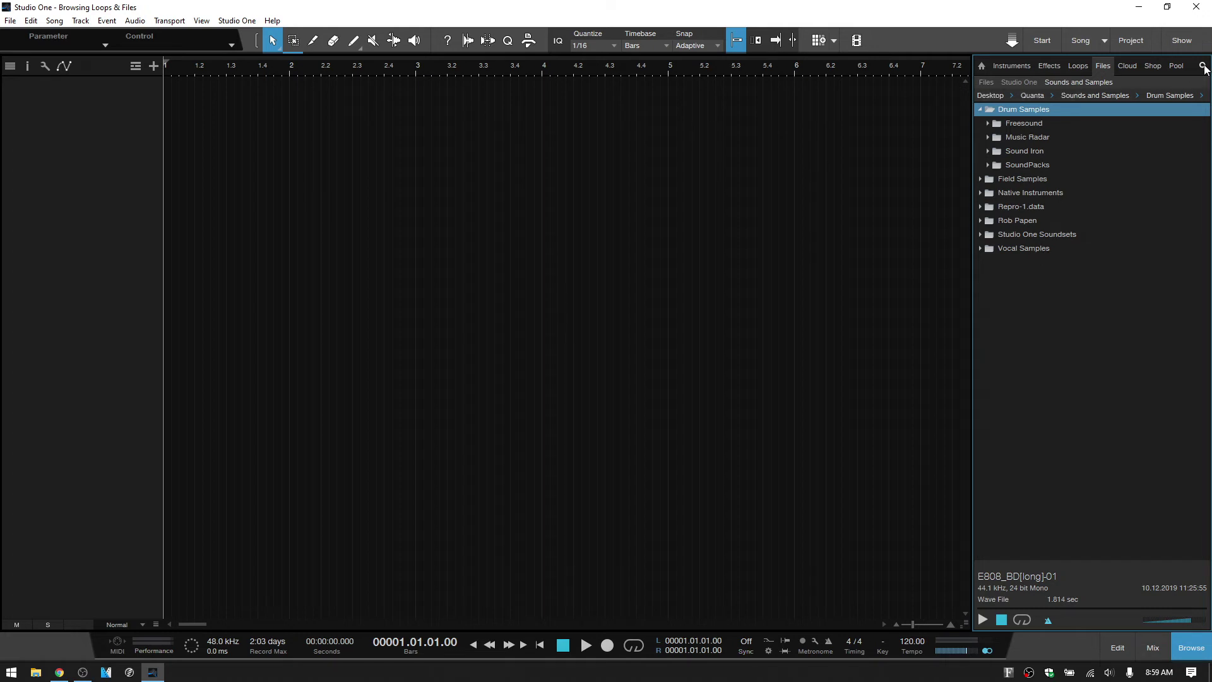
left_click(989, 123)
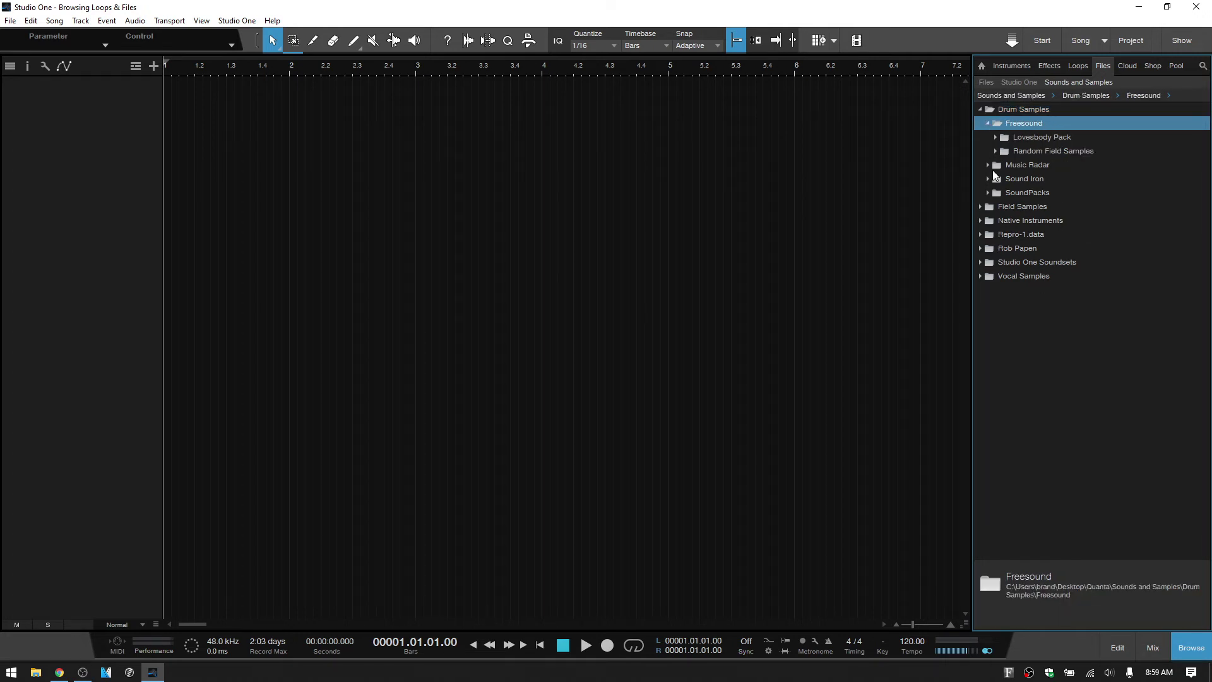
key("Down")
key("Right")
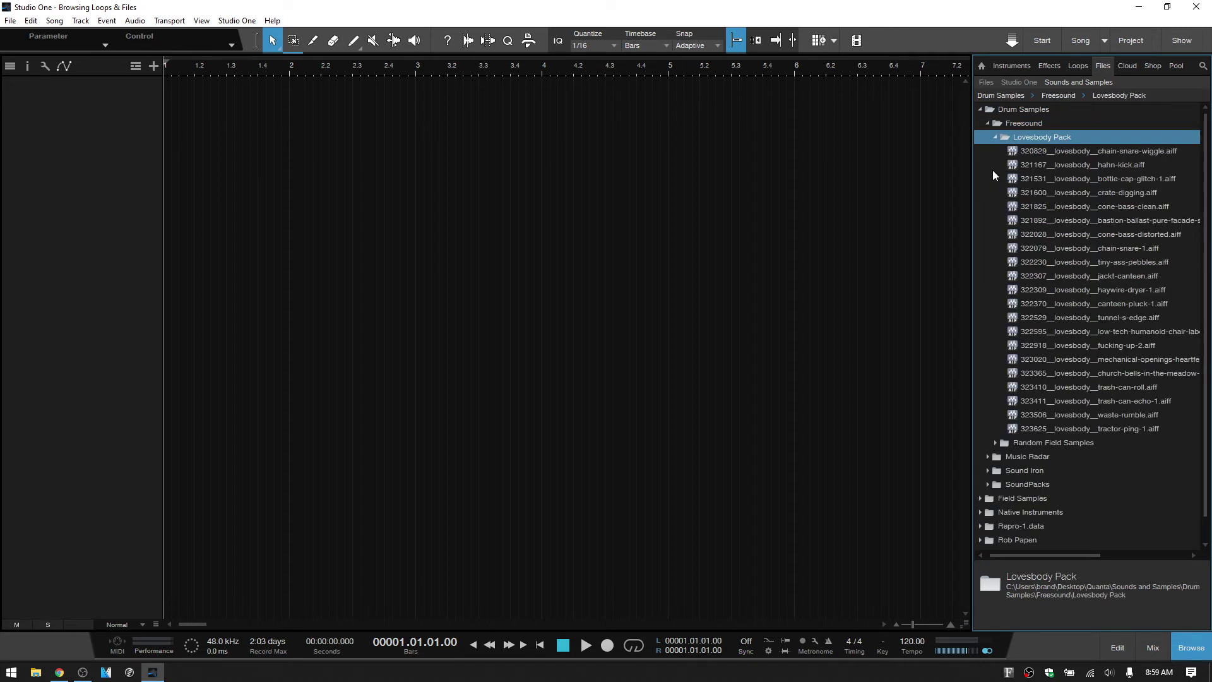
key("Down")
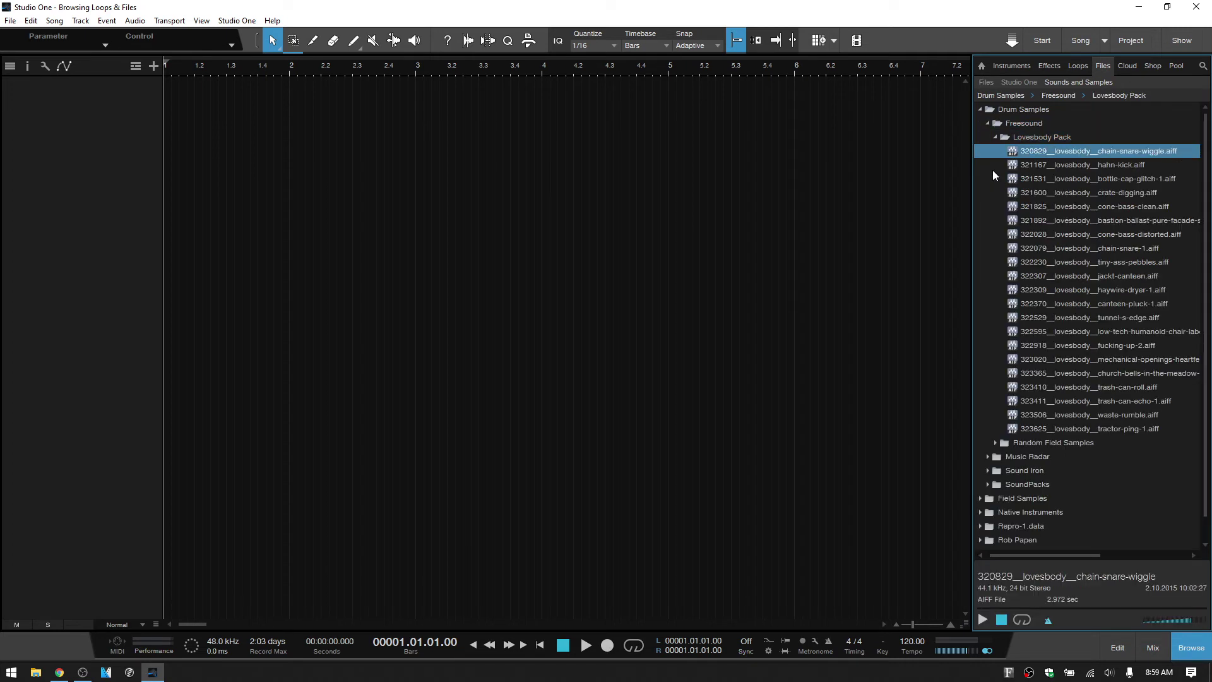
right_click(1074, 154)
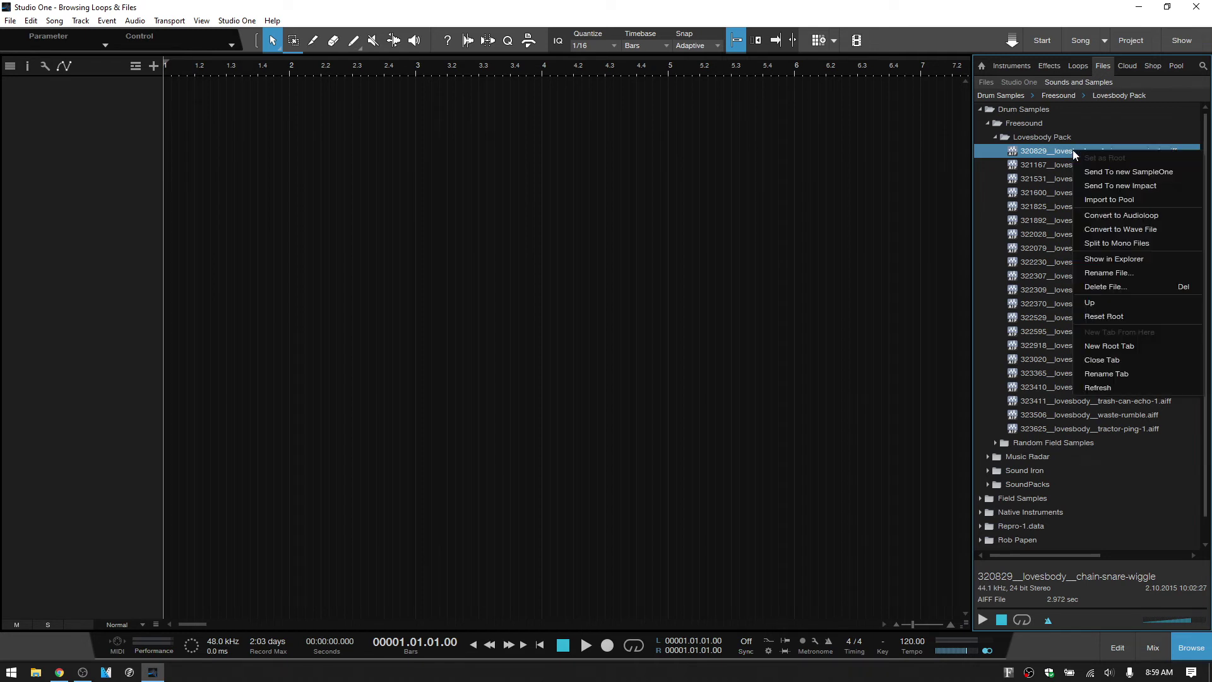
left_click(1124, 173)
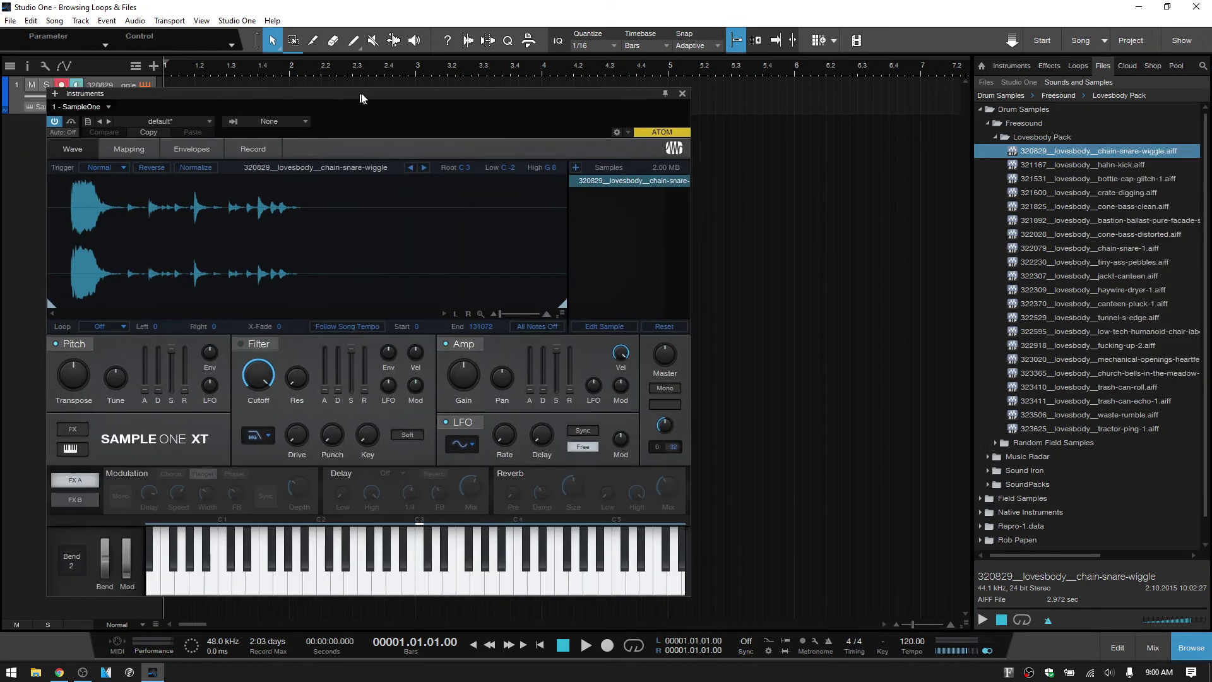
Step: Play the sample across several keys, then remove SampleOne from the track
mouse_move(504, 541)
left_mouse_down()
mouse_move(596, 565)
mouse_move(755, 555)
mouse_move(455, 572)
left_mouse_up()
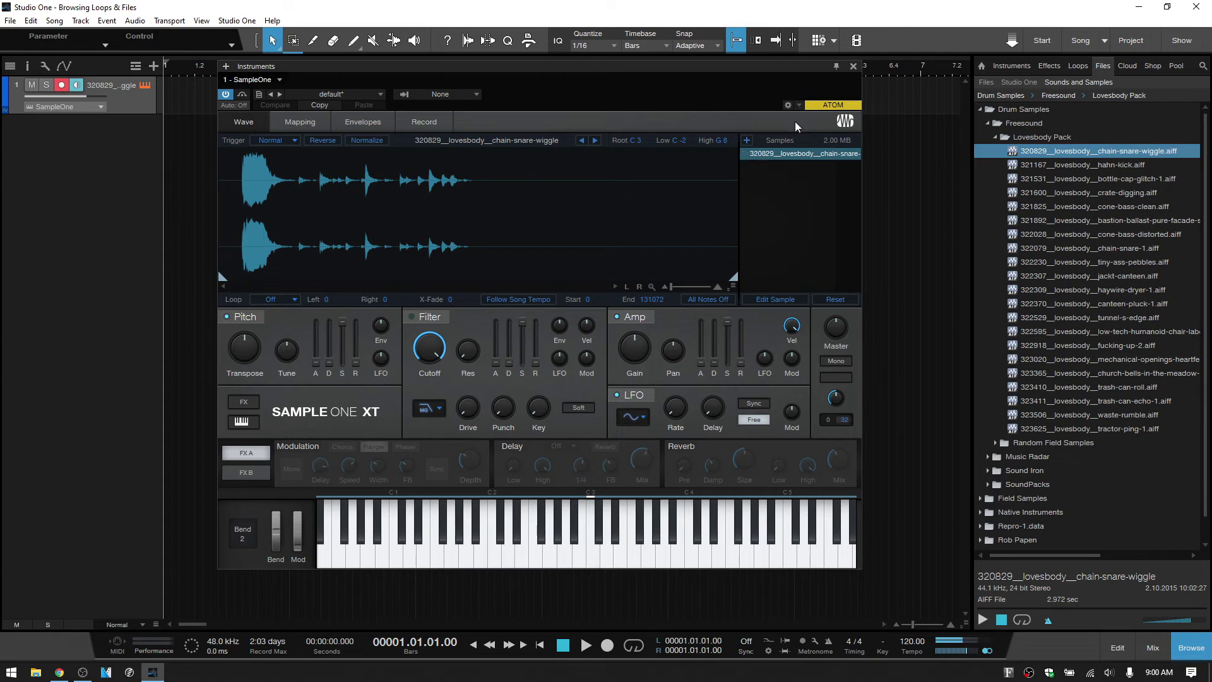
left_click(280, 80)
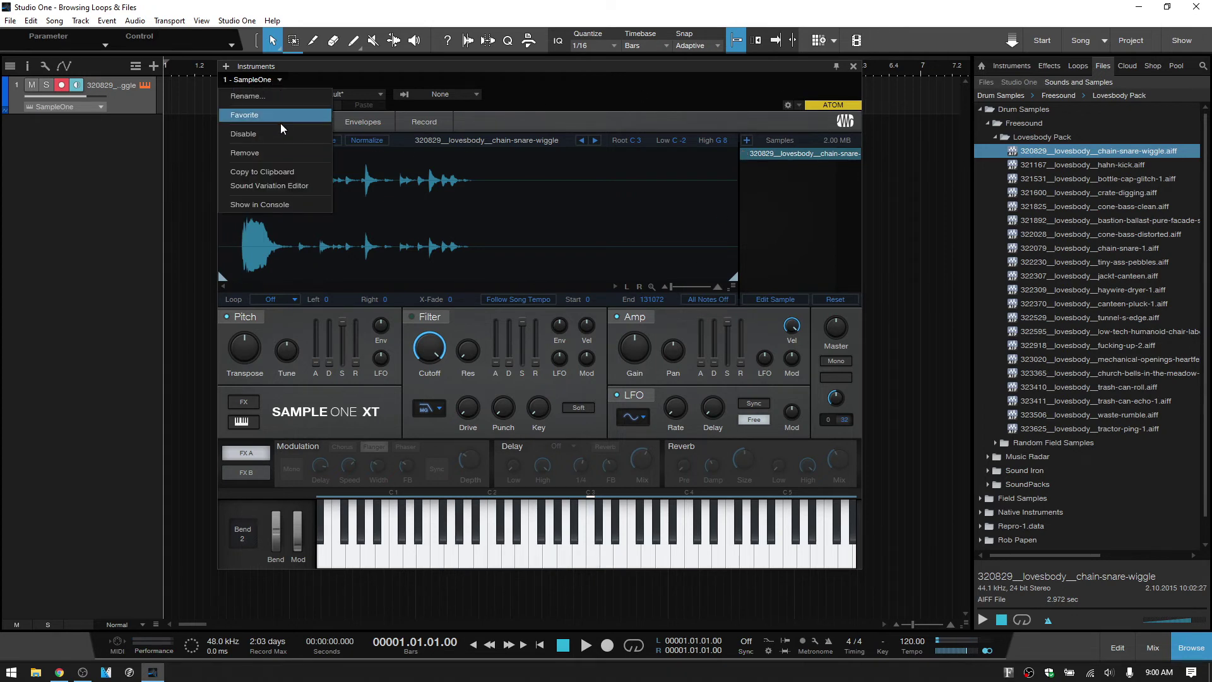
left_click(271, 160)
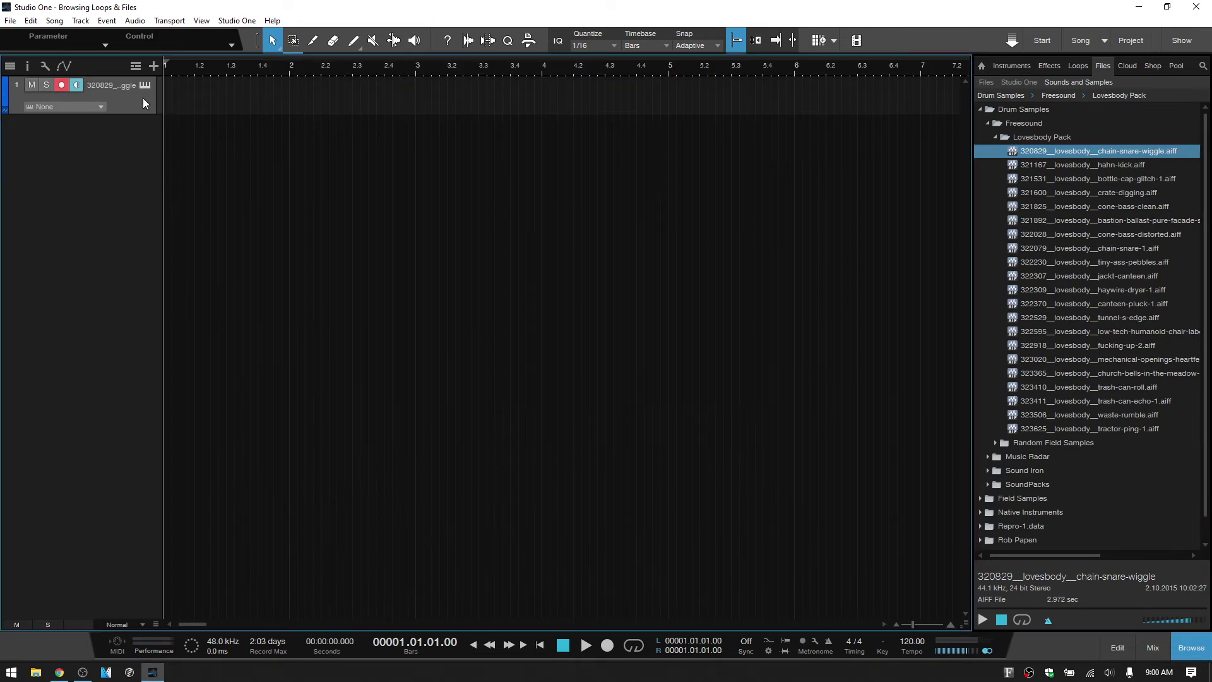
Step: Delete the empty track and send chain-snare-wiggle to a new Impact XT kit
key("Delete")
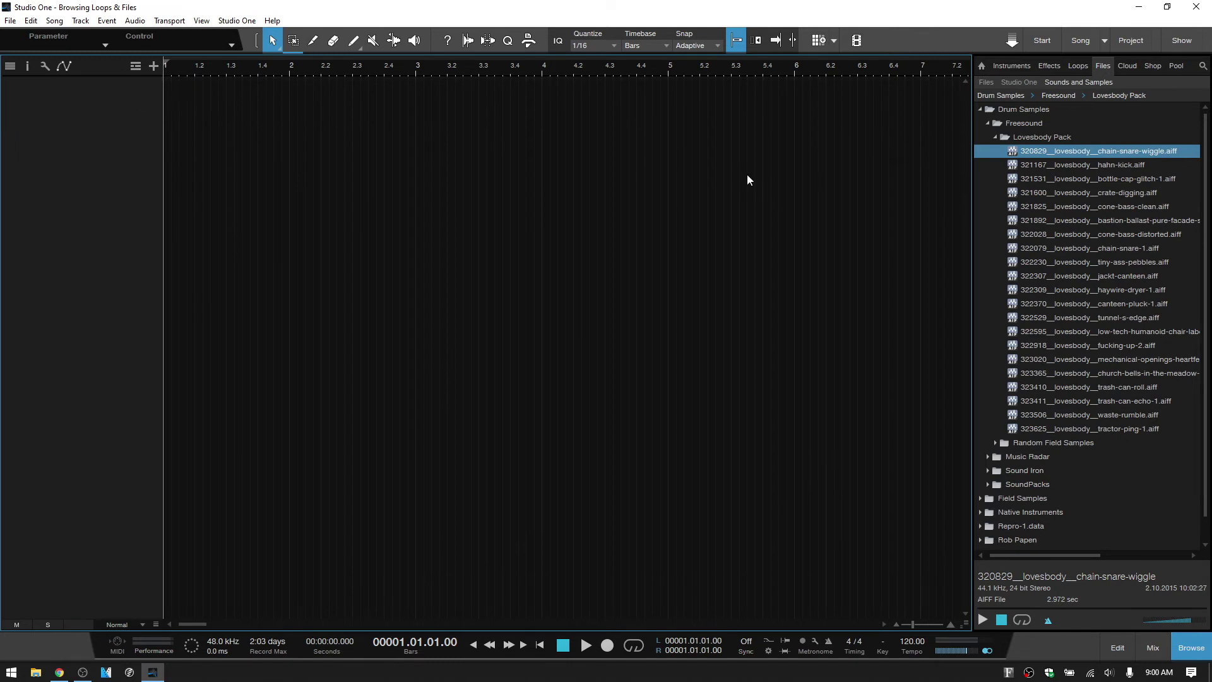
right_click(1094, 150)
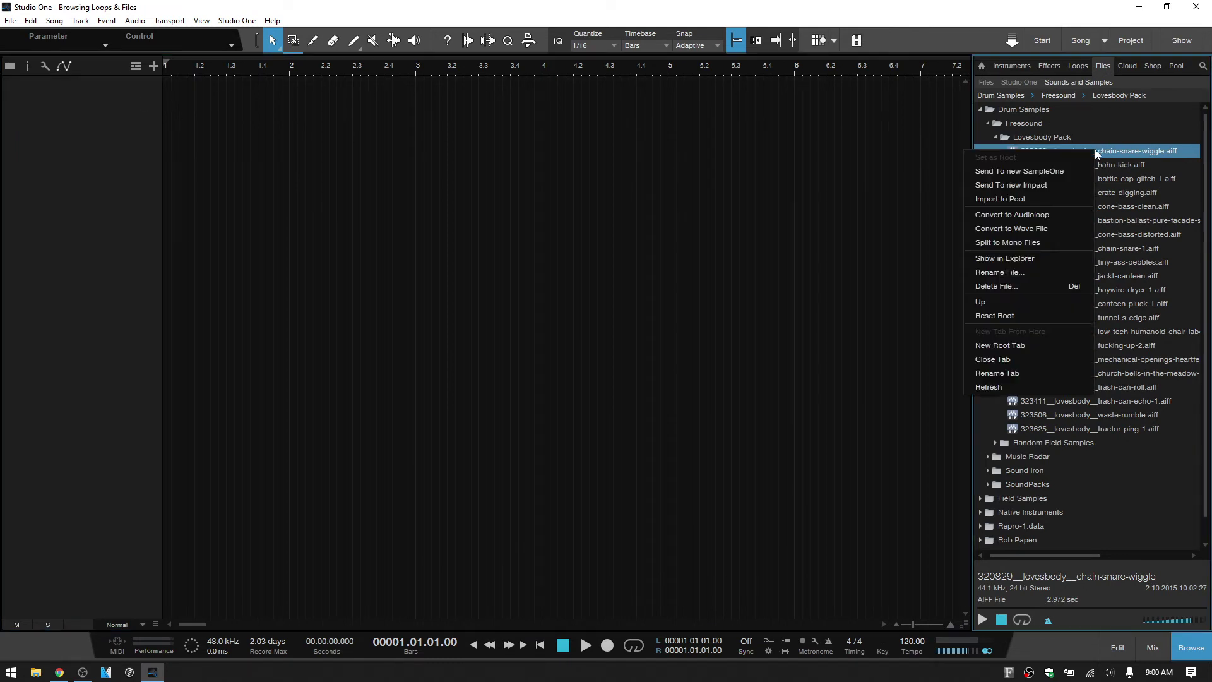
left_click(1013, 187)
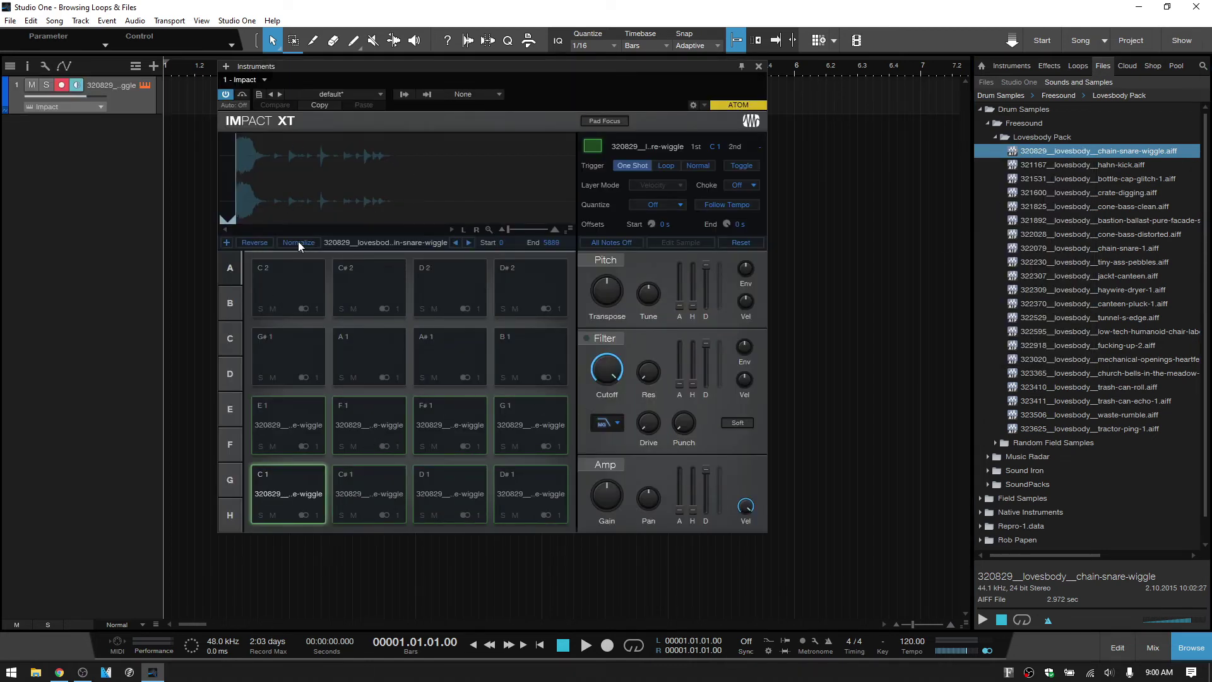
Step: Audition the slices on pads C1 to G1, then place the whole sample on pad G#1 and play it
left_click(292, 491)
left_click(360, 496)
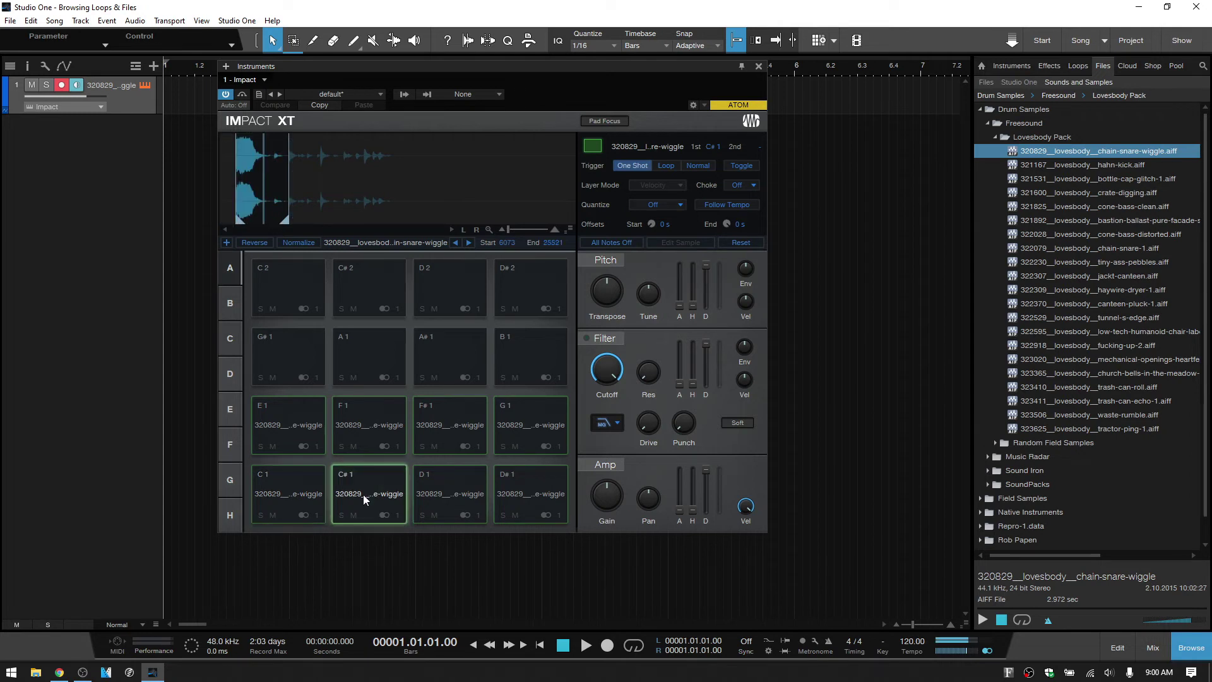
left_click(450, 500)
left_click(543, 500)
left_click(294, 432)
left_click(370, 421)
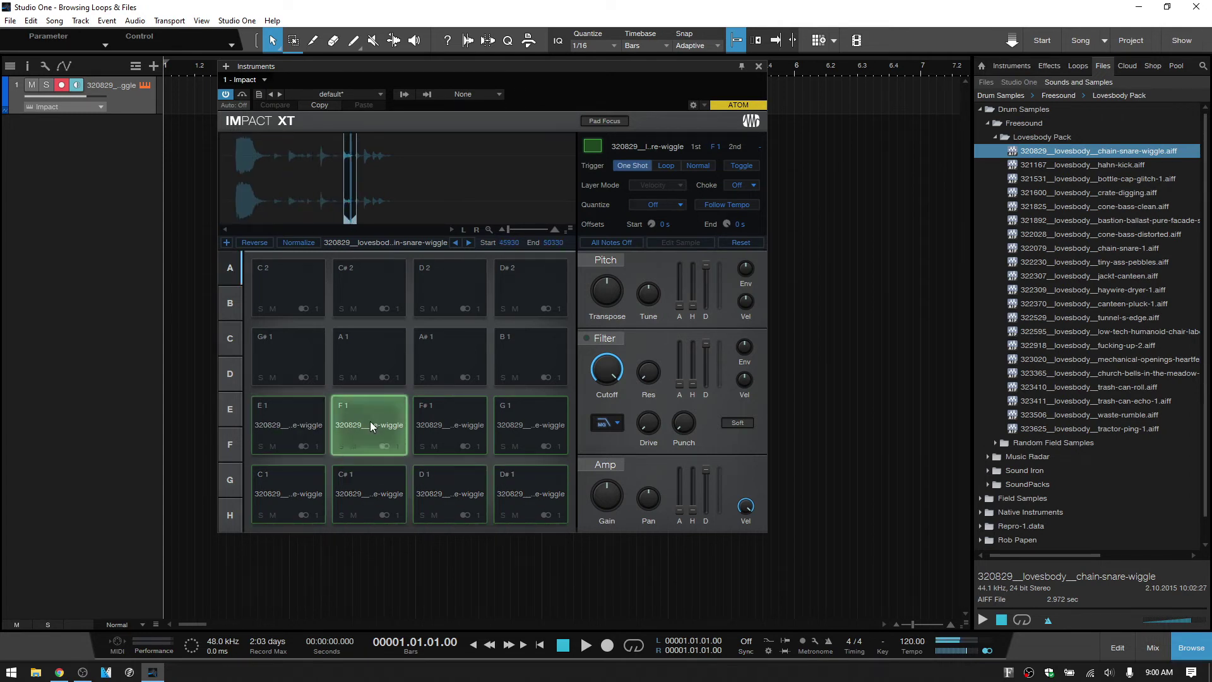
left_click(456, 426)
left_click(541, 424)
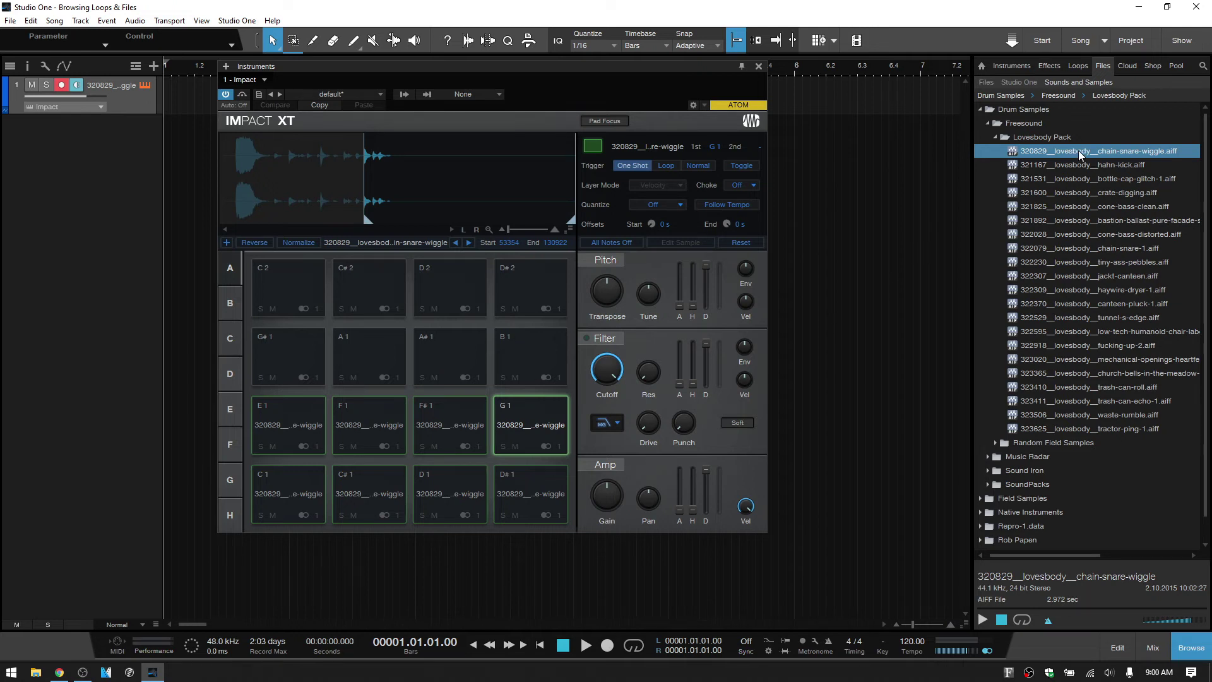
left_click_drag(1078, 150, 294, 349)
left_click(291, 349)
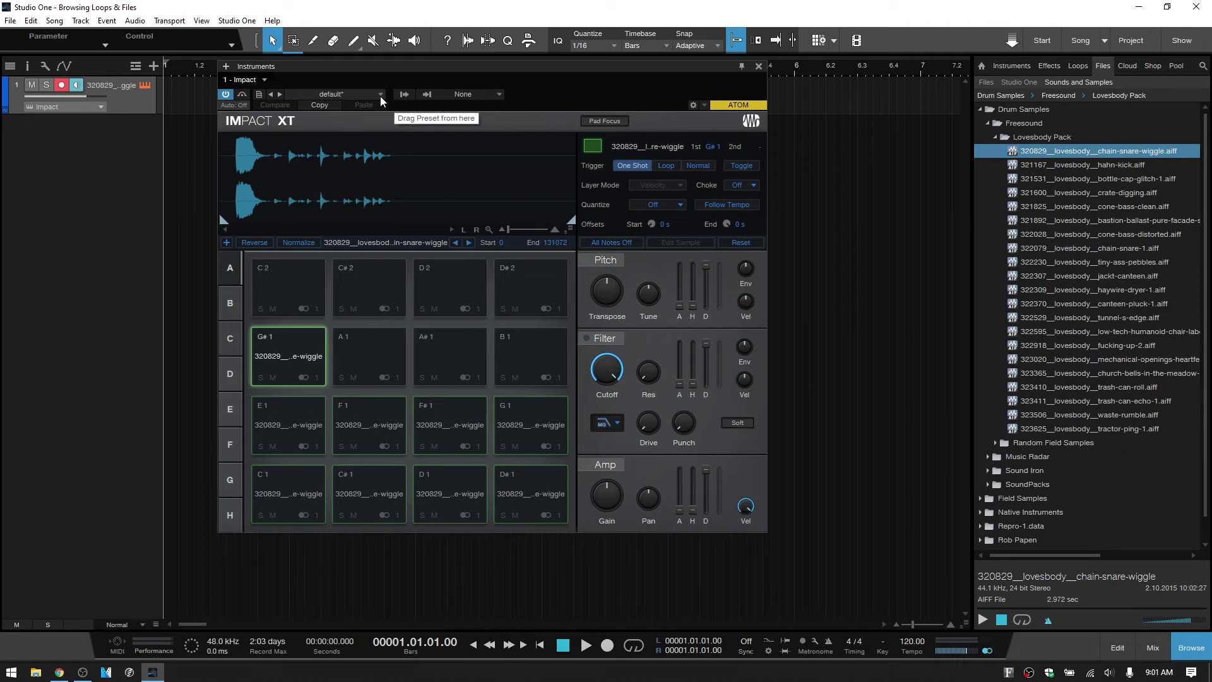
Step: Load the Base Kit preset into Impact XT and move its window further left
left_click(341, 97)
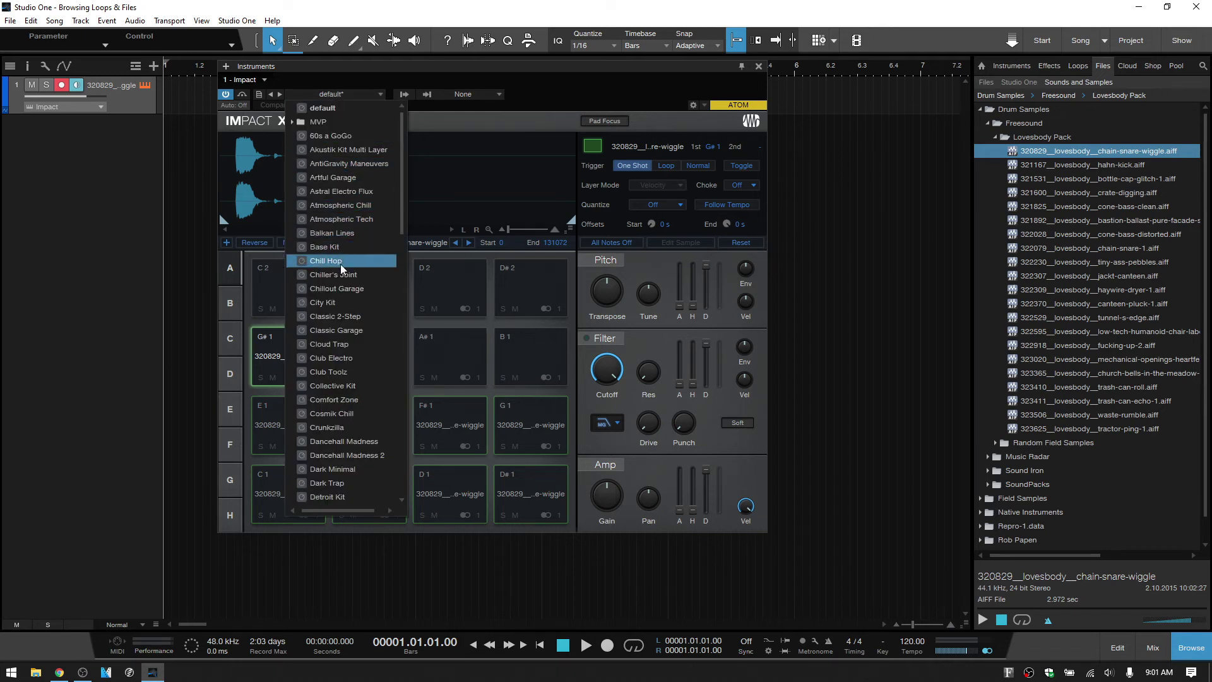
left_click(346, 247)
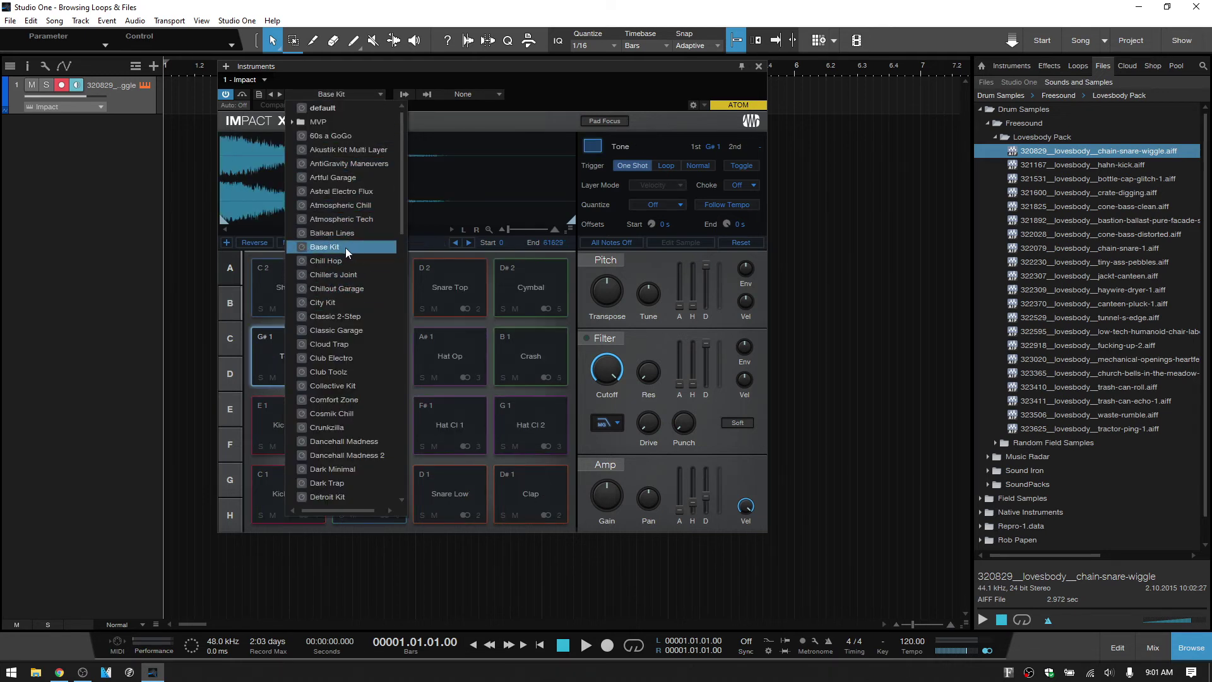
left_click_drag(490, 63, 323, 72)
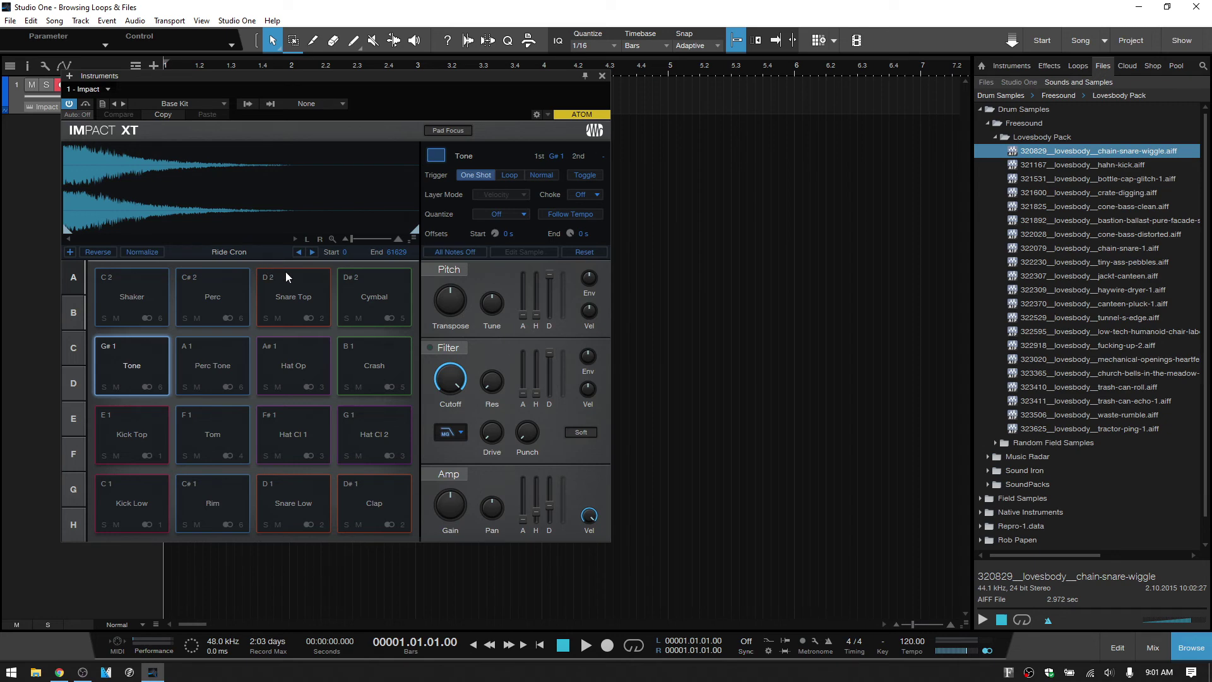
Step: Show the Loops browser with tag search, then check the Perc Tone, Perc and Snare Top pads' samples
left_click(1077, 67)
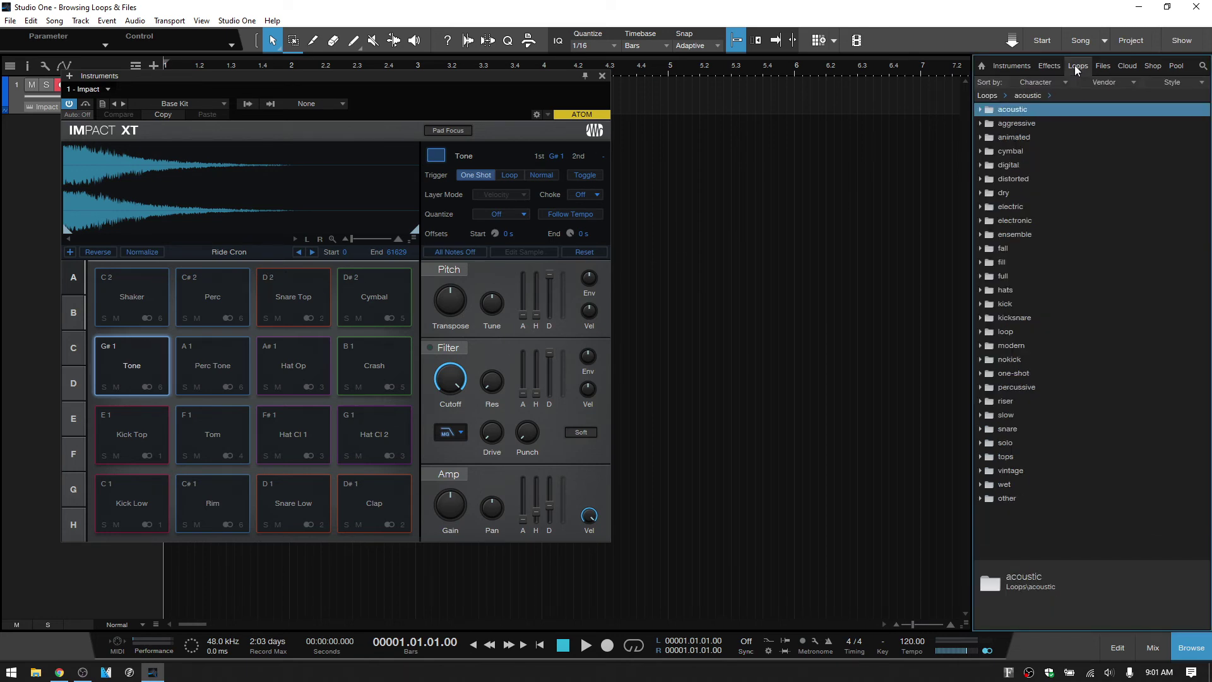
left_click(1203, 66)
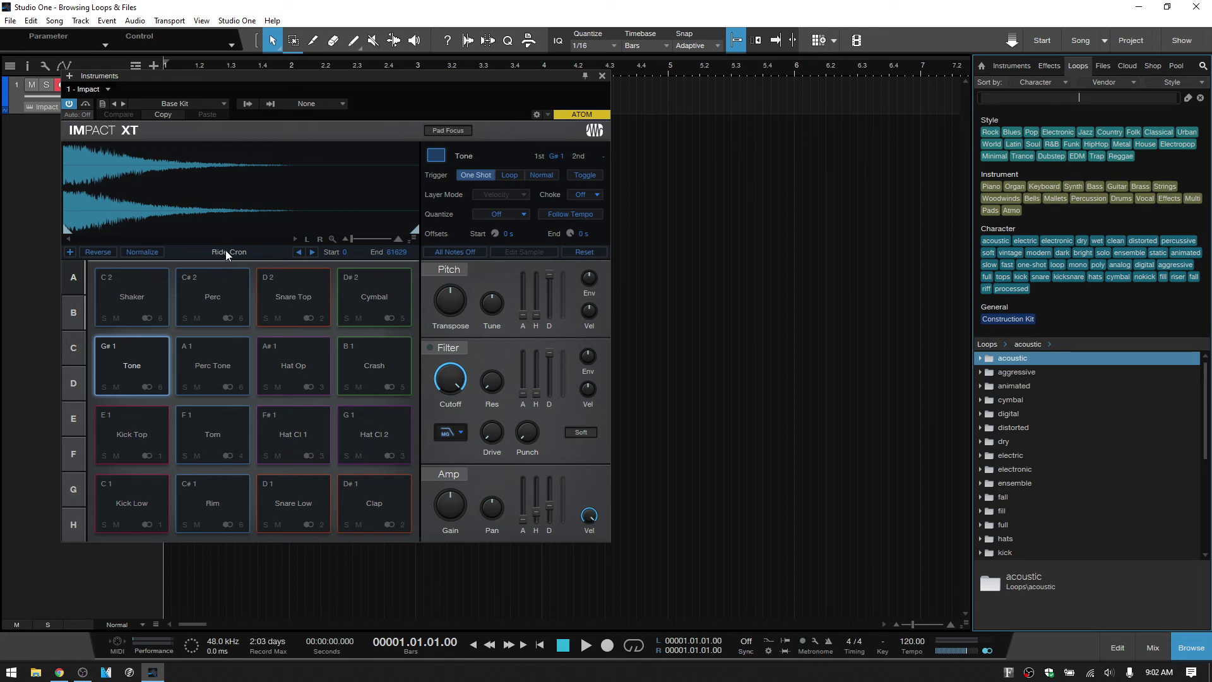
left_click(213, 387)
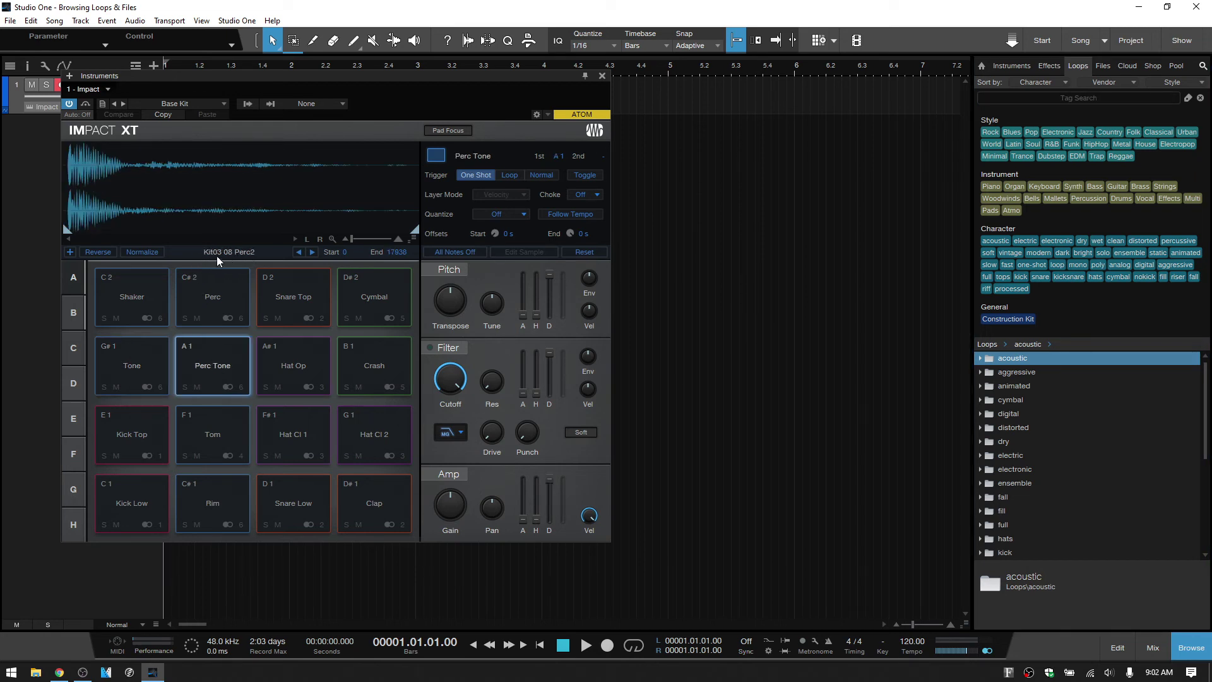
left_click(210, 320)
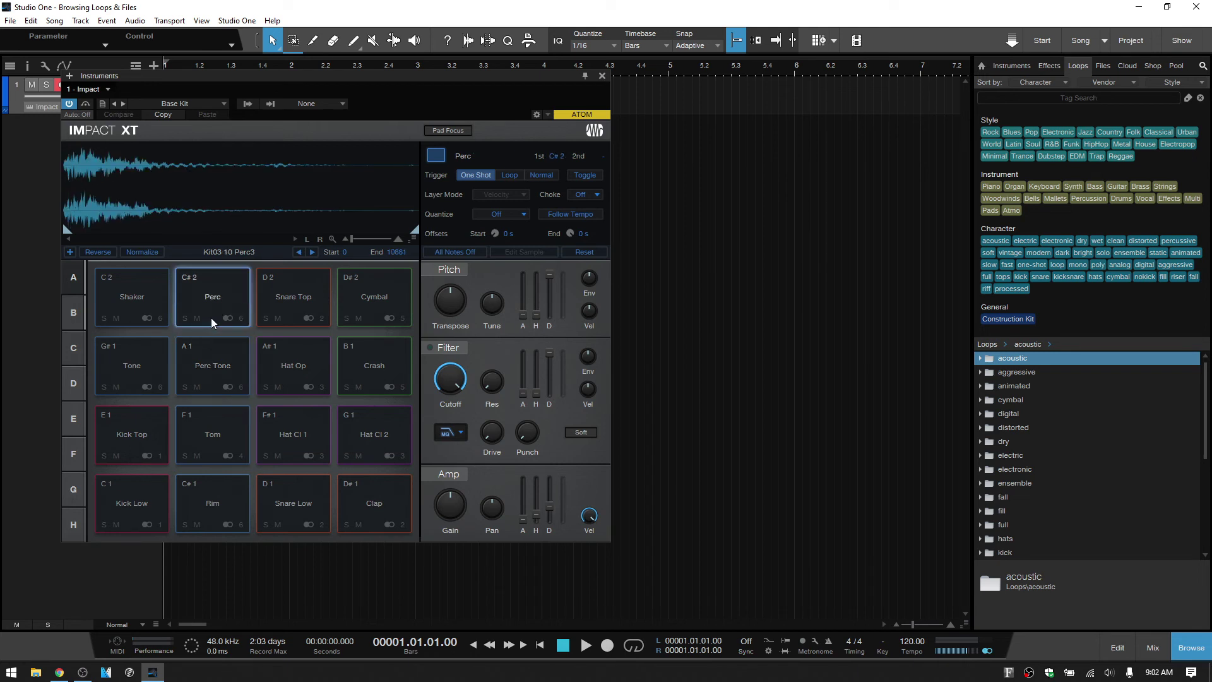
left_click(297, 324)
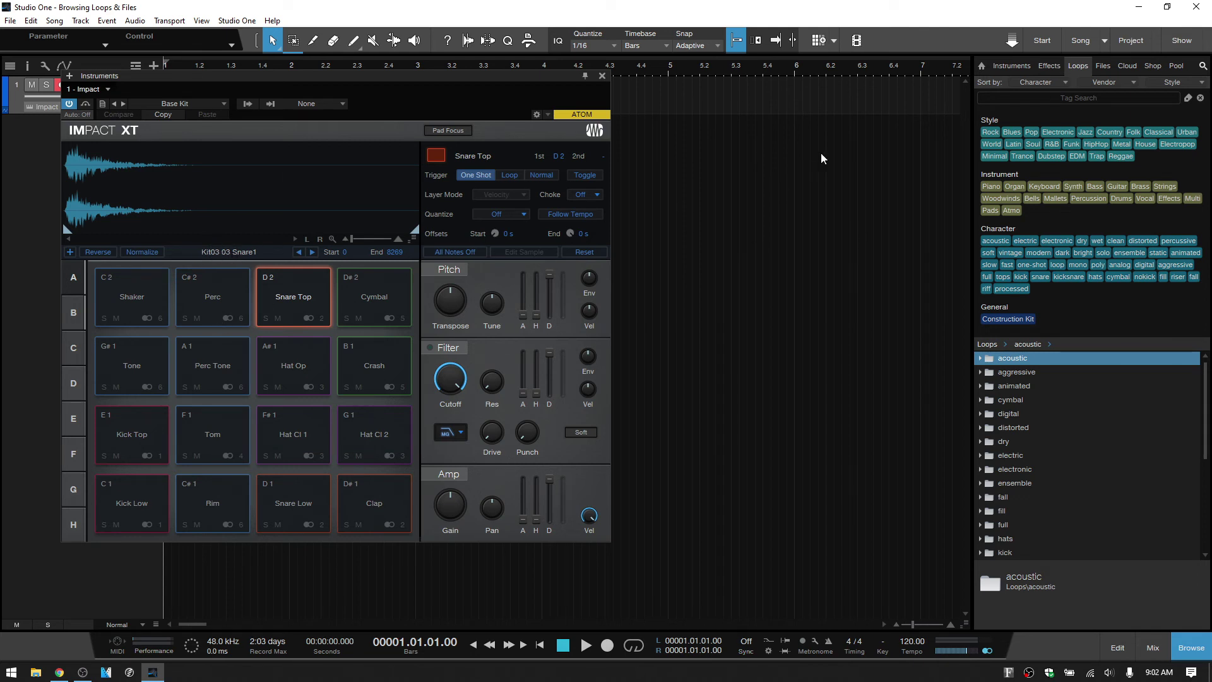
Step: Search loops for 'kit03 03 snare1', preview Kit03 03 Snare1.wav, and compare it with the Snare Top pad
left_click(1074, 98)
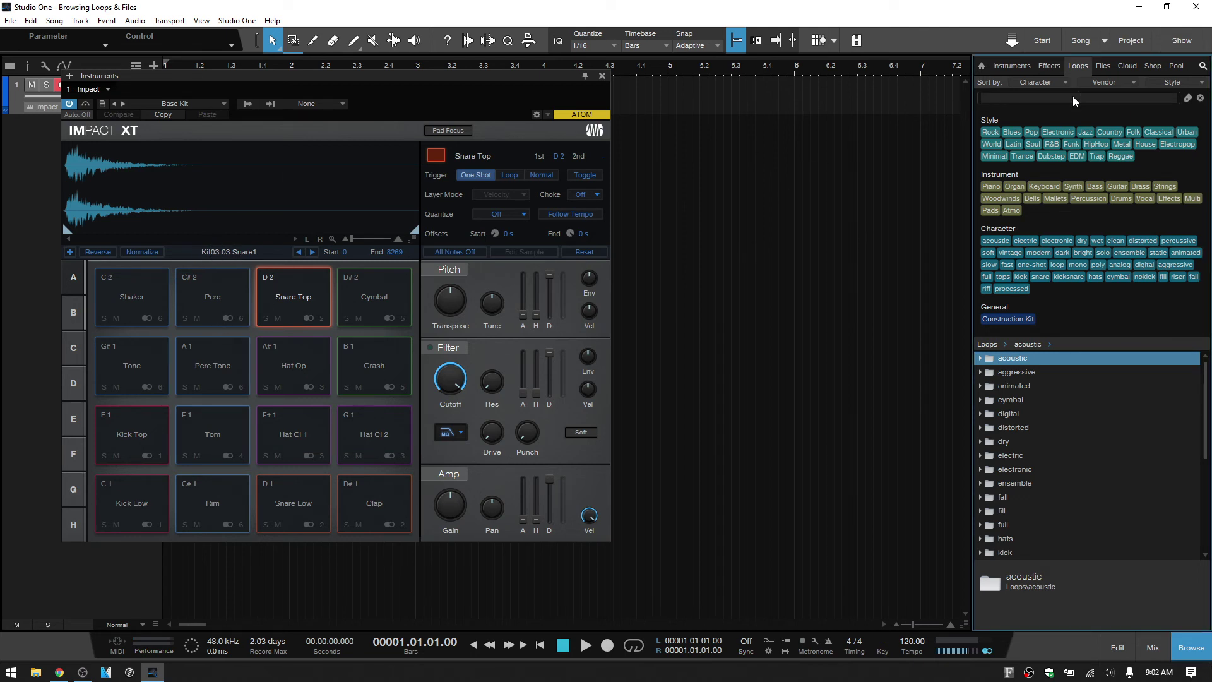
type("kit03 03")
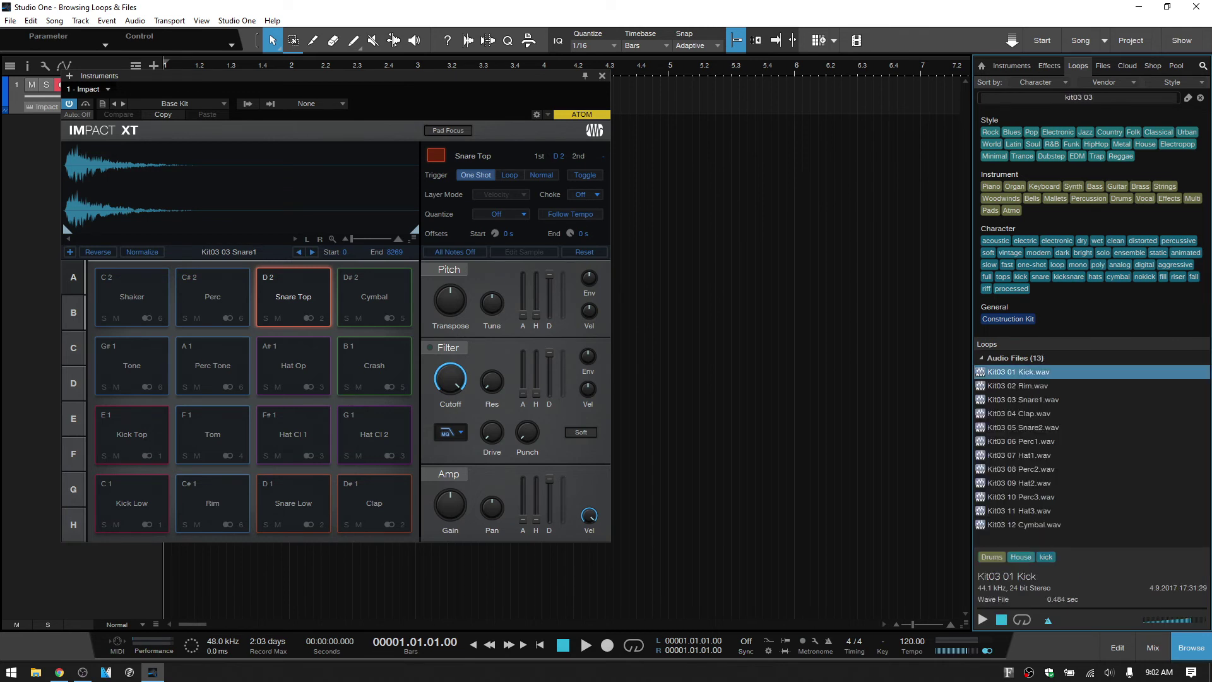
key("BackSpace")
key("BackSpace")
type("snare1")
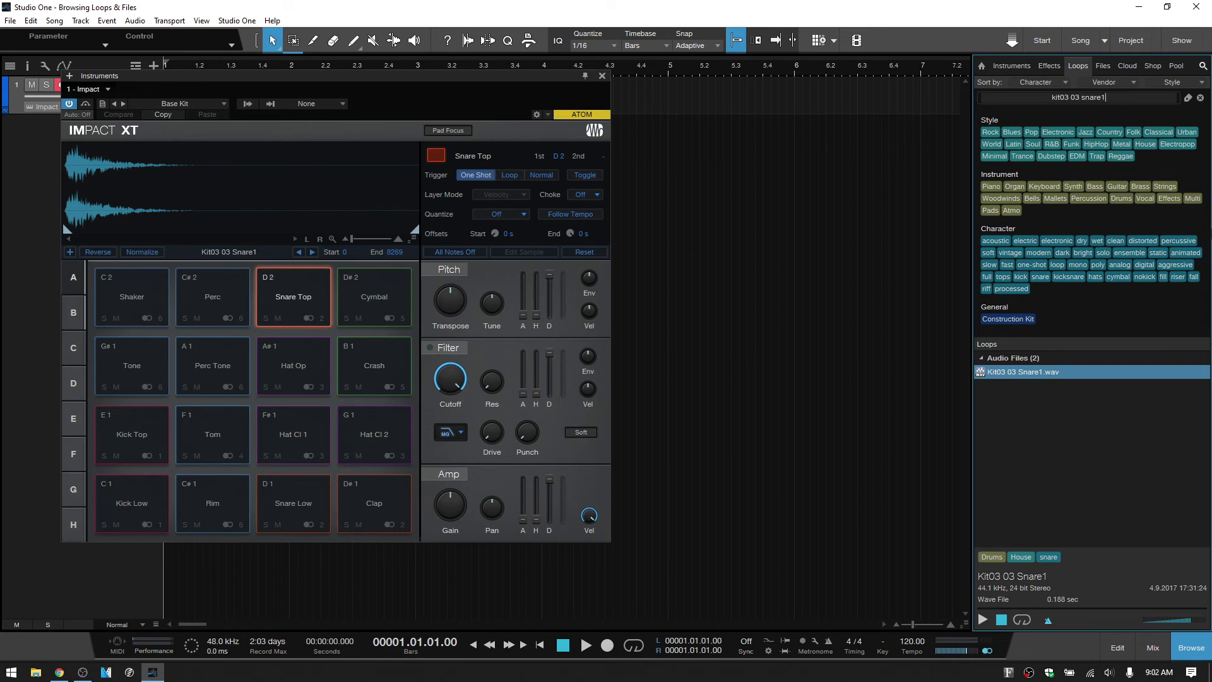
left_click(1013, 372)
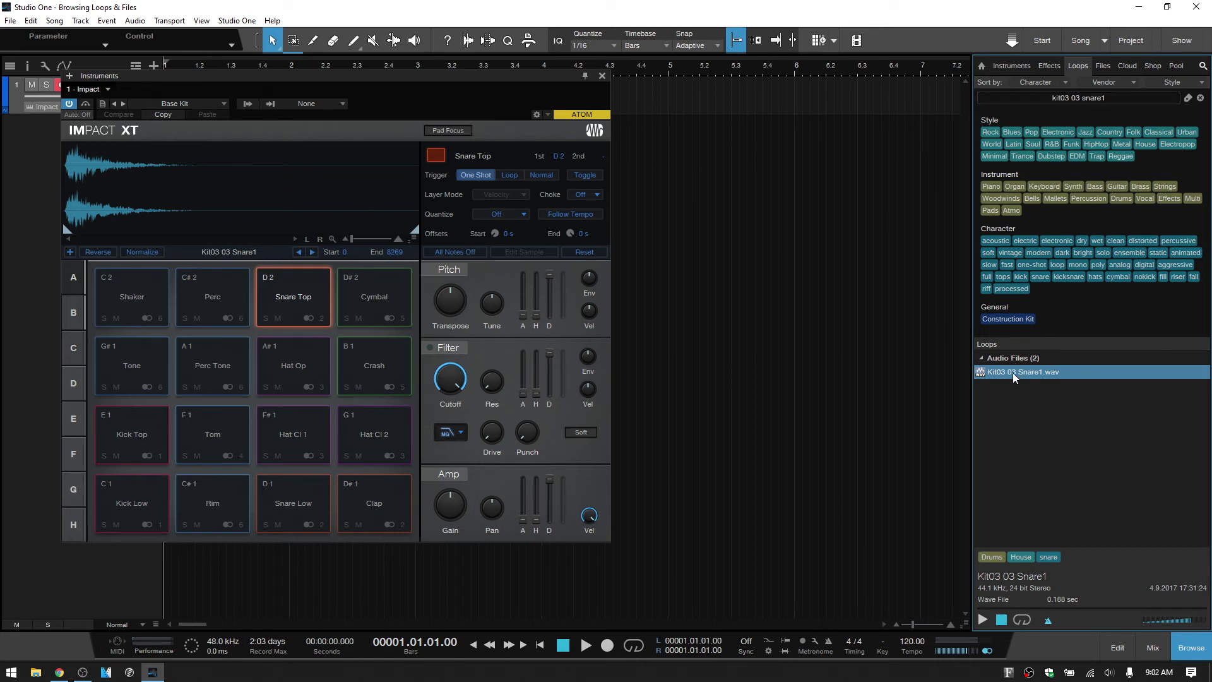
left_click(289, 286)
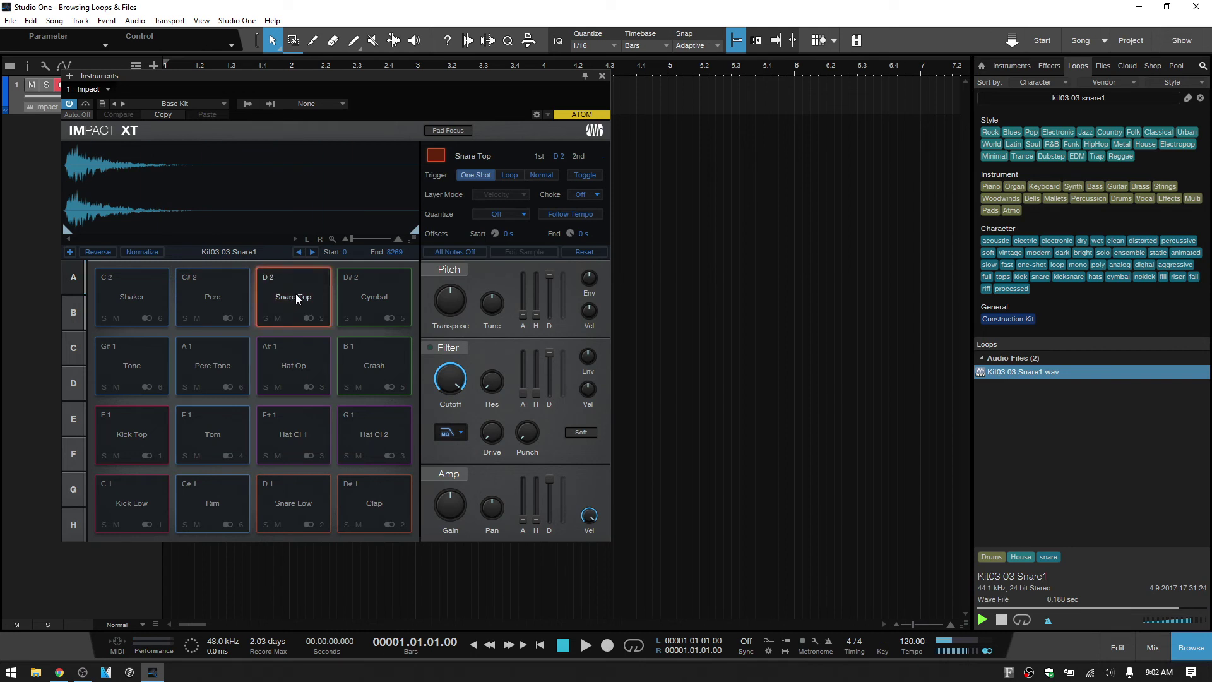
Step: Add a new empty Impact XT track and drop Kit03 03 Snare1.wav onto its pad G#1
left_click(1011, 66)
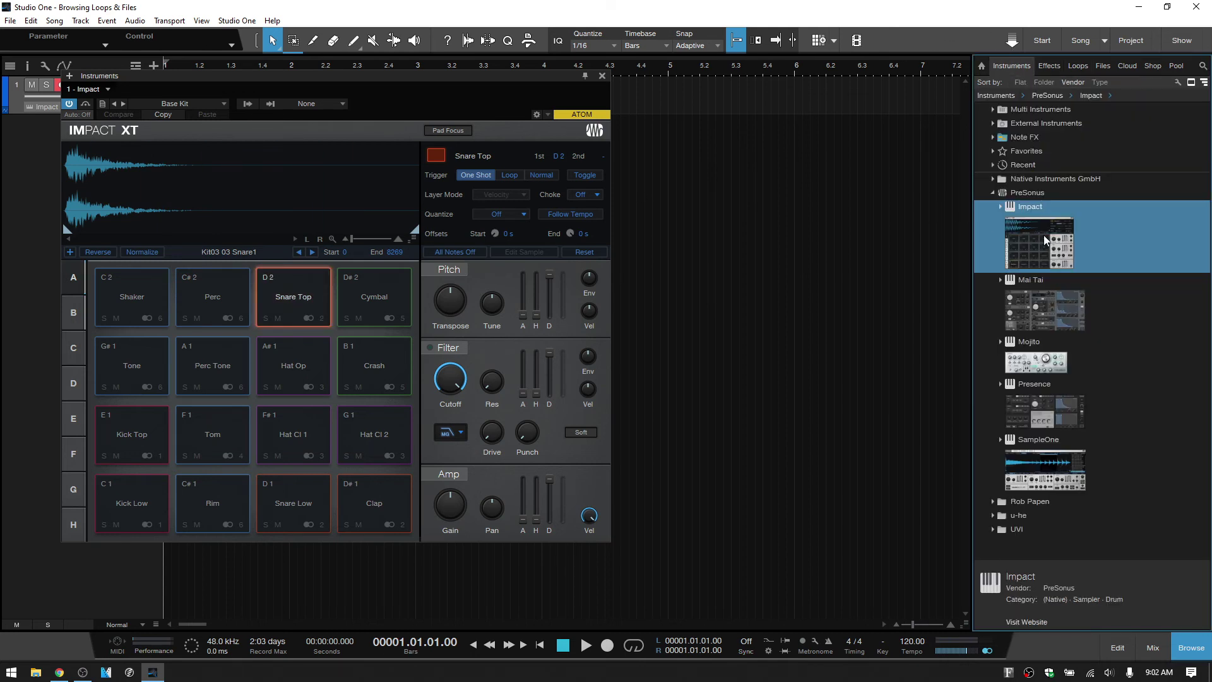
left_click_drag(1045, 240, 829, 264)
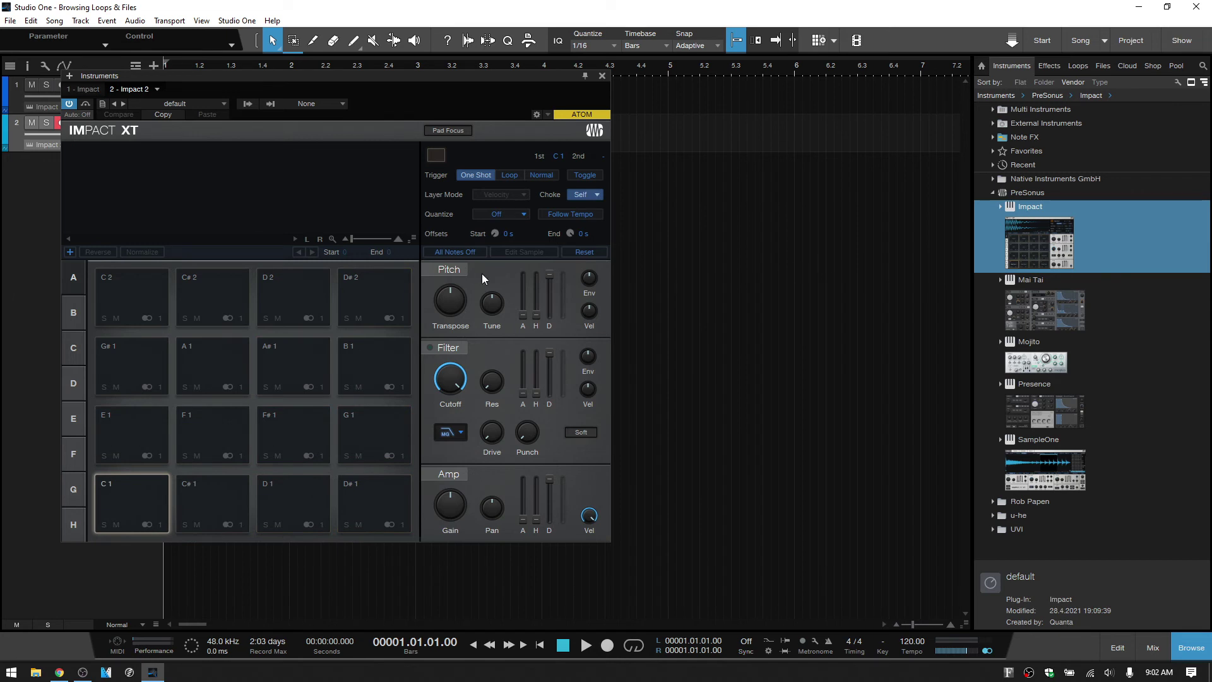
left_click(1078, 66)
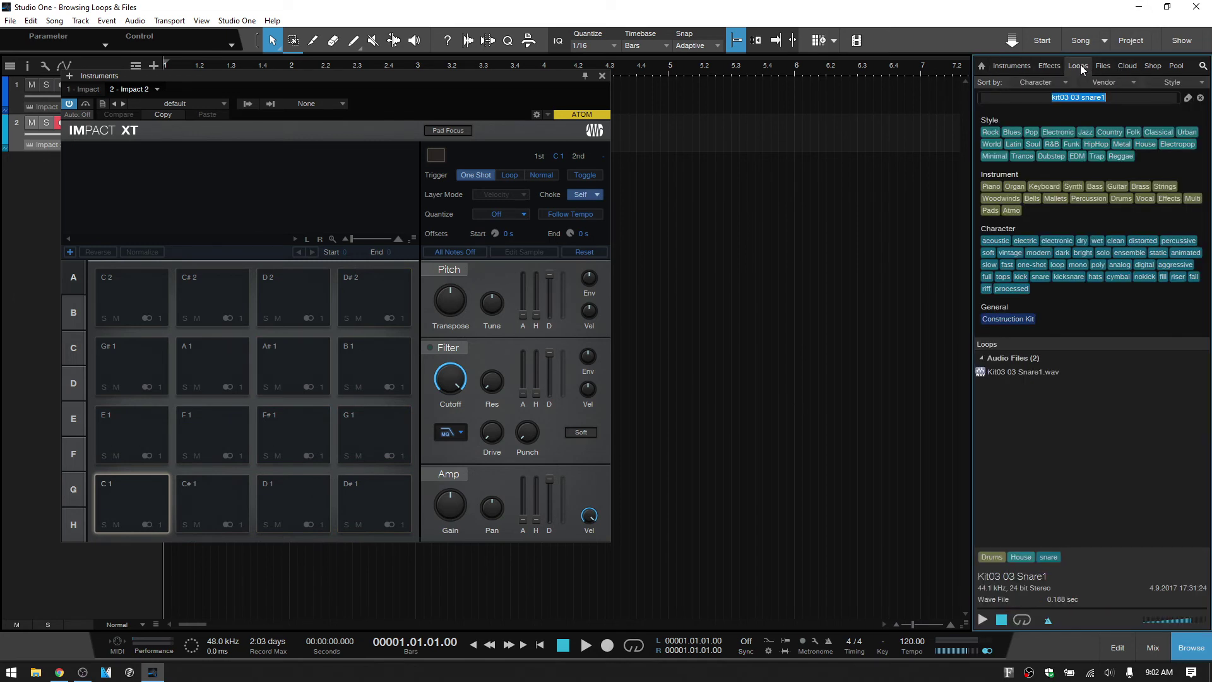
left_click_drag(1007, 372, 135, 359)
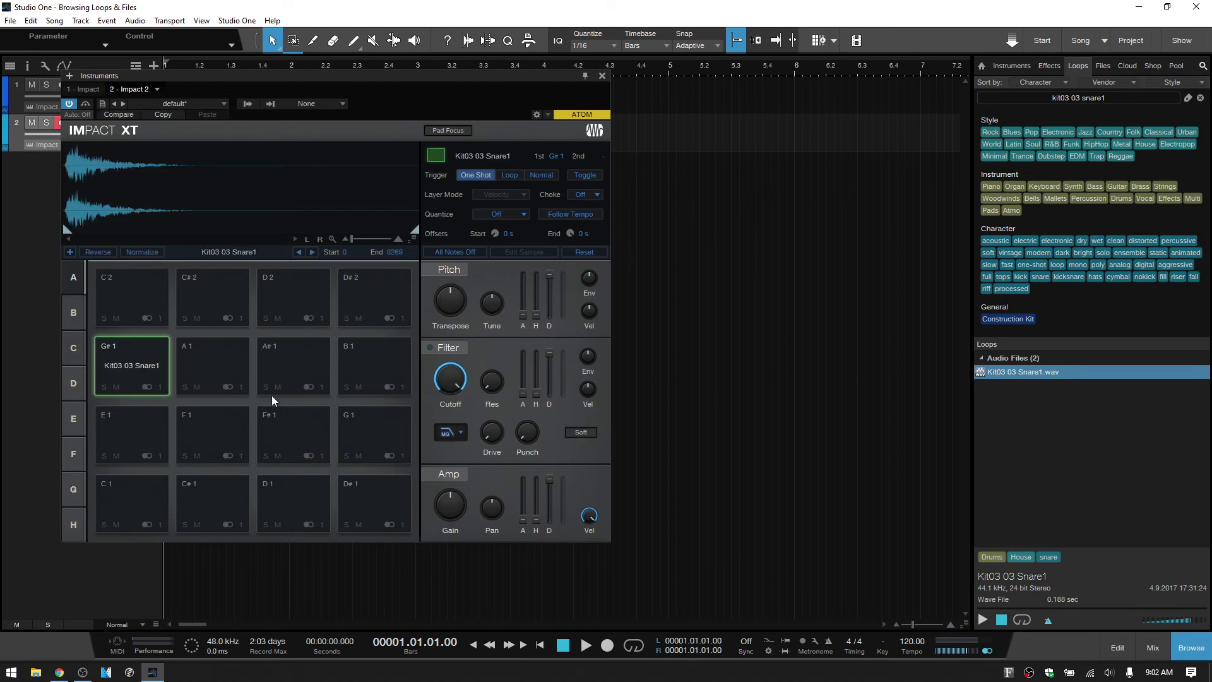
left_click(101, 105)
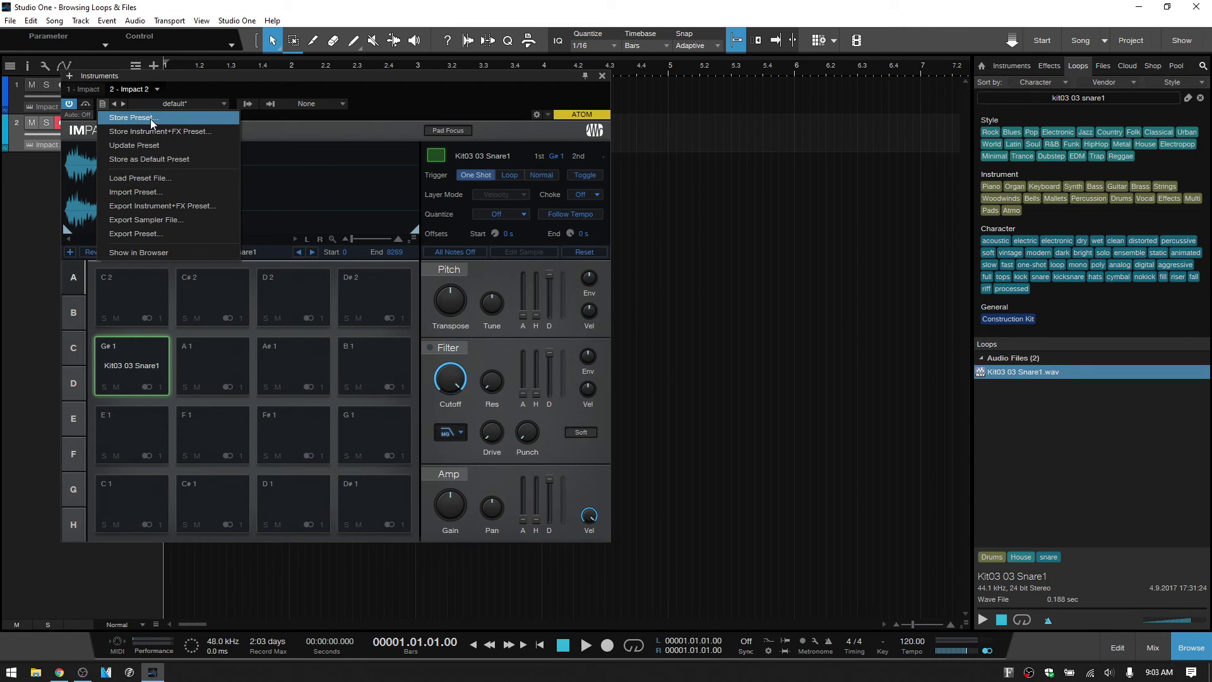
left_click(292, 120)
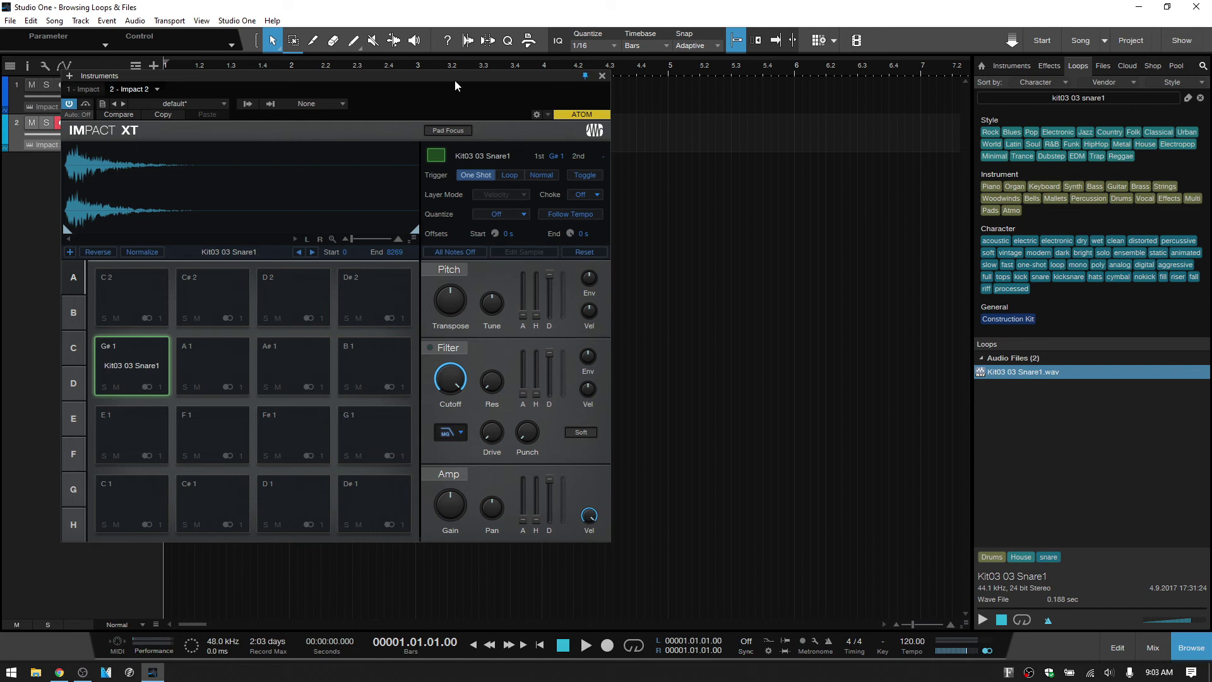
Step: Open track 1's Impact XT and arrange both kit windows side by side
left_click_drag(410, 74, 829, 115)
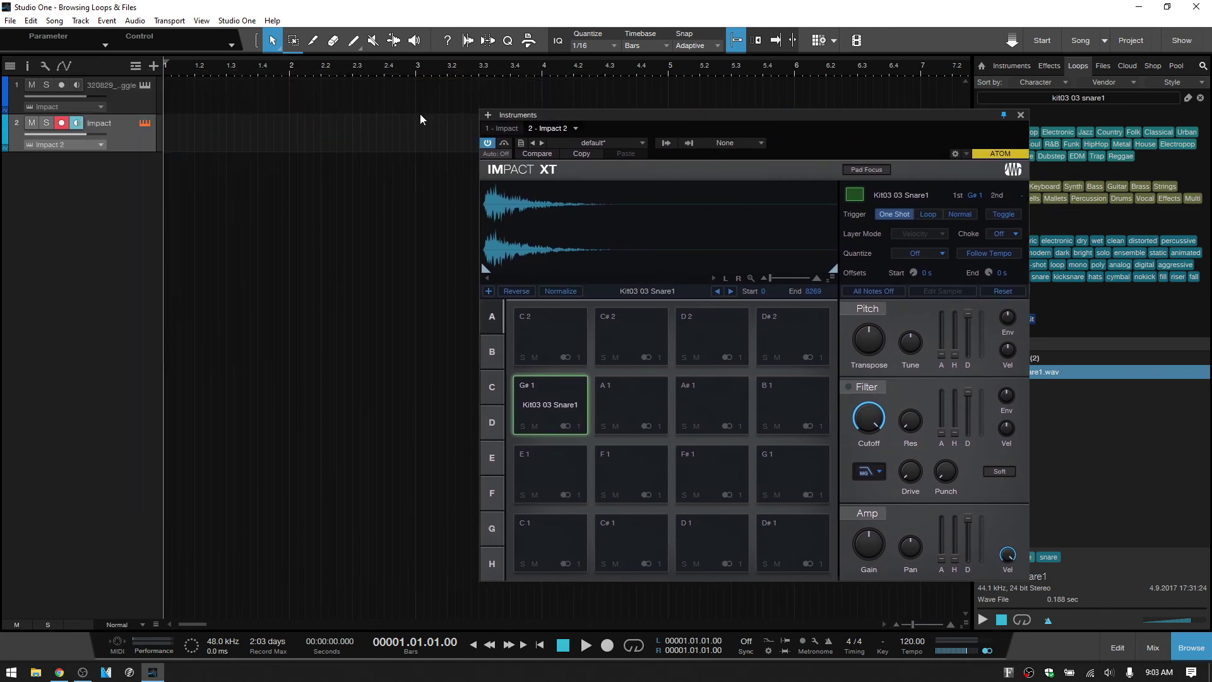
left_click(147, 86)
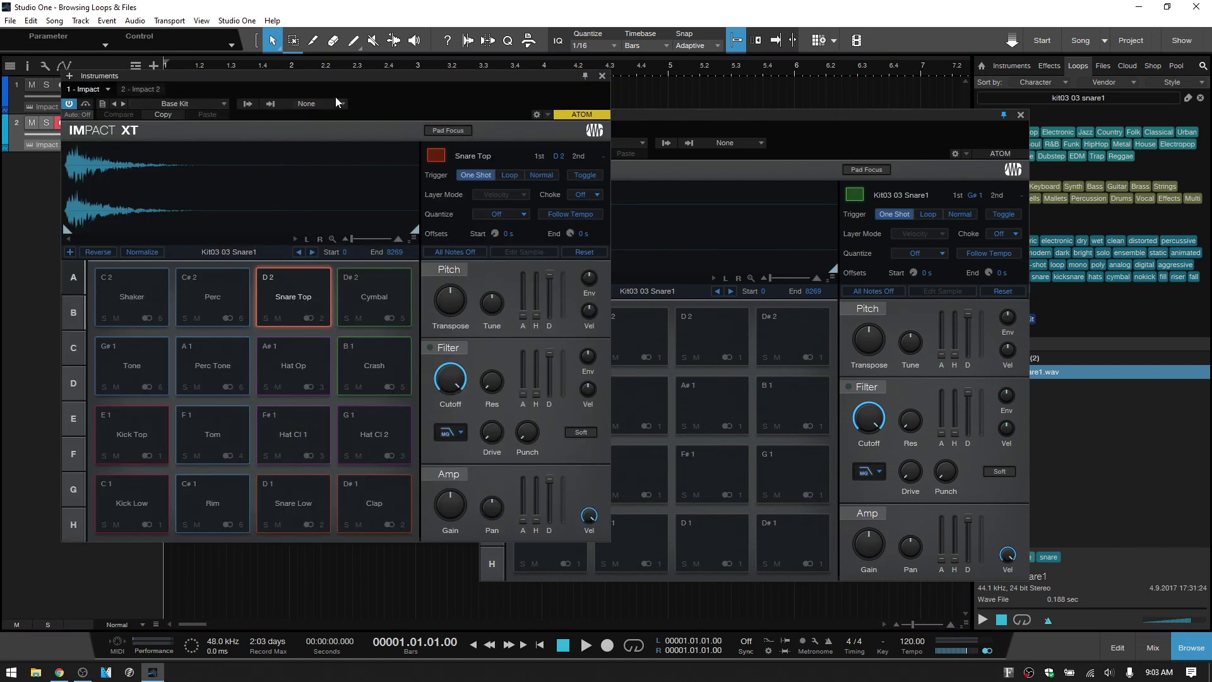
left_click_drag(359, 81, 301, 107)
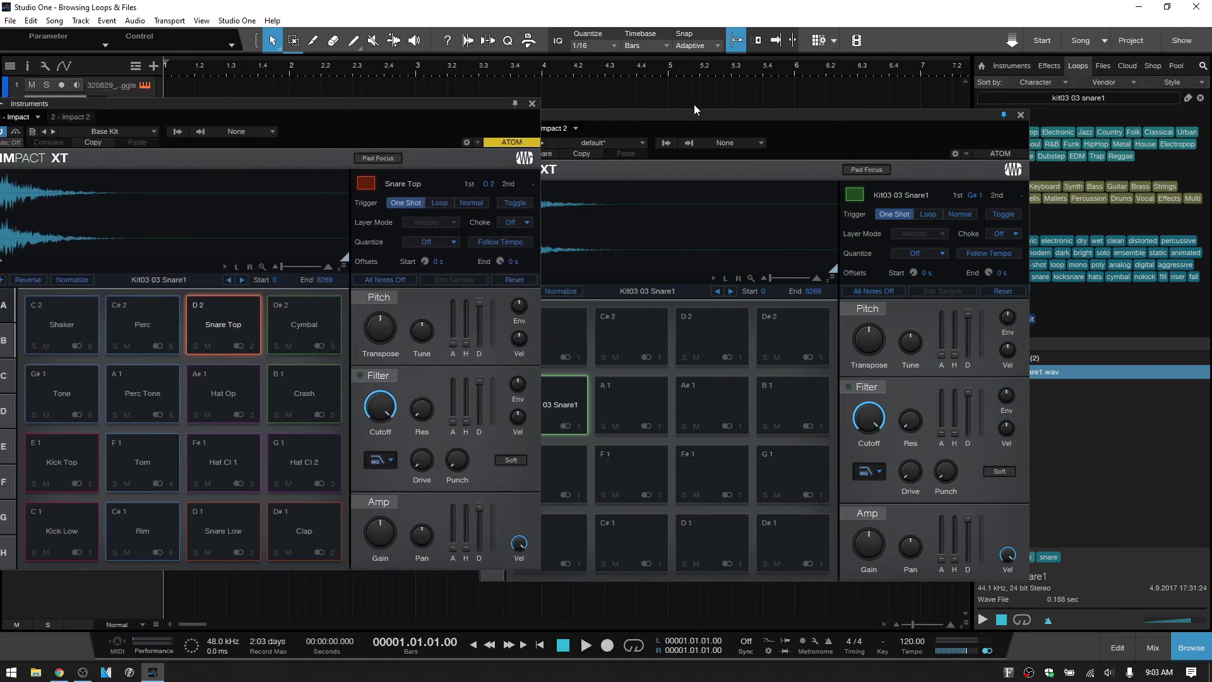
left_click_drag(695, 111, 785, 70)
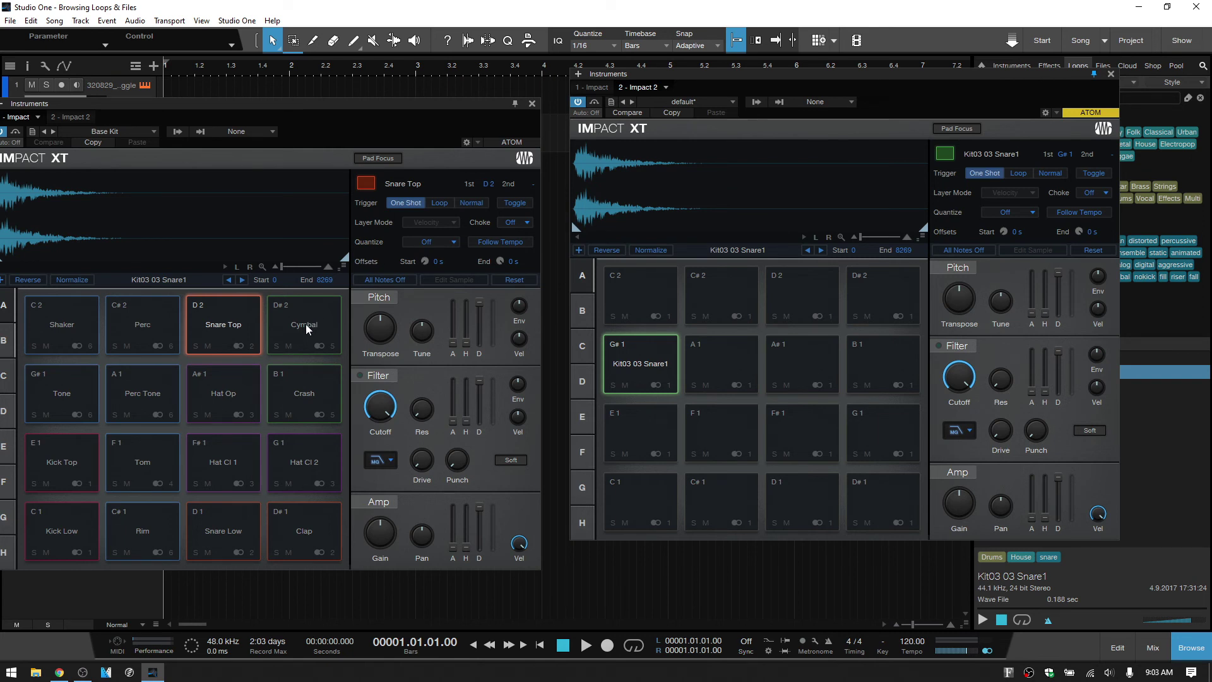
Step: Ctrl-drag the Base Kit's Cymbal and Crash pads onto Impact 2's D#2 and D2
left_click(306, 353)
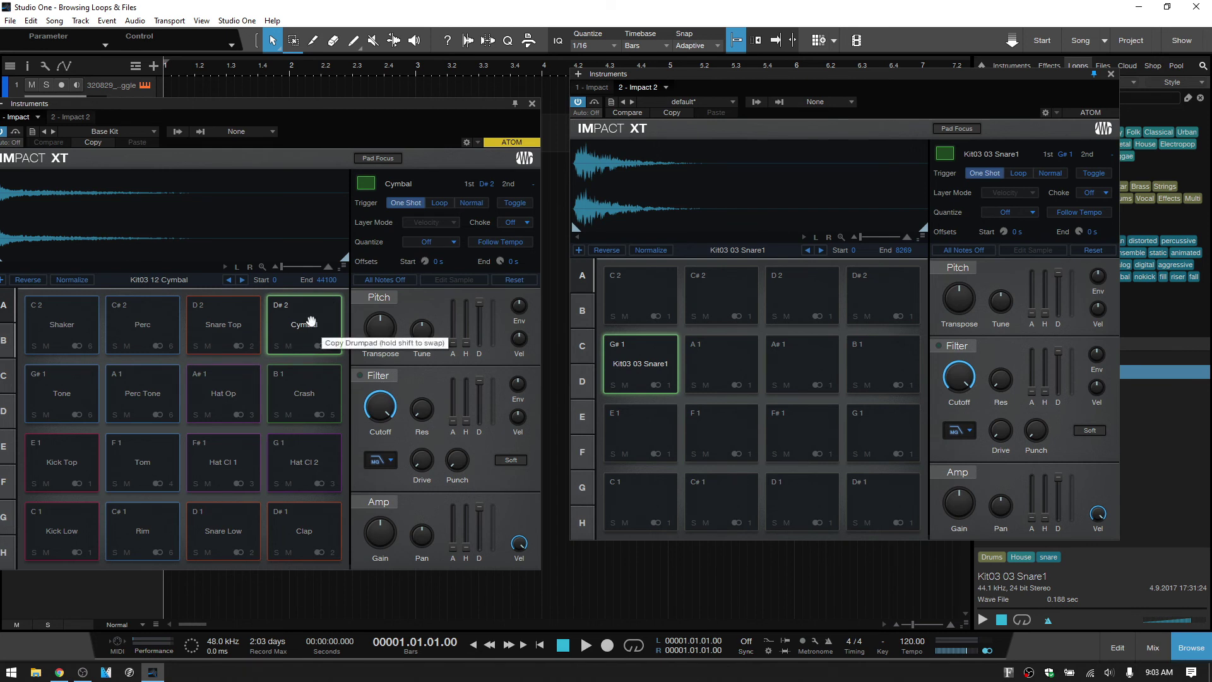
left_click_drag(303, 327, 887, 304)
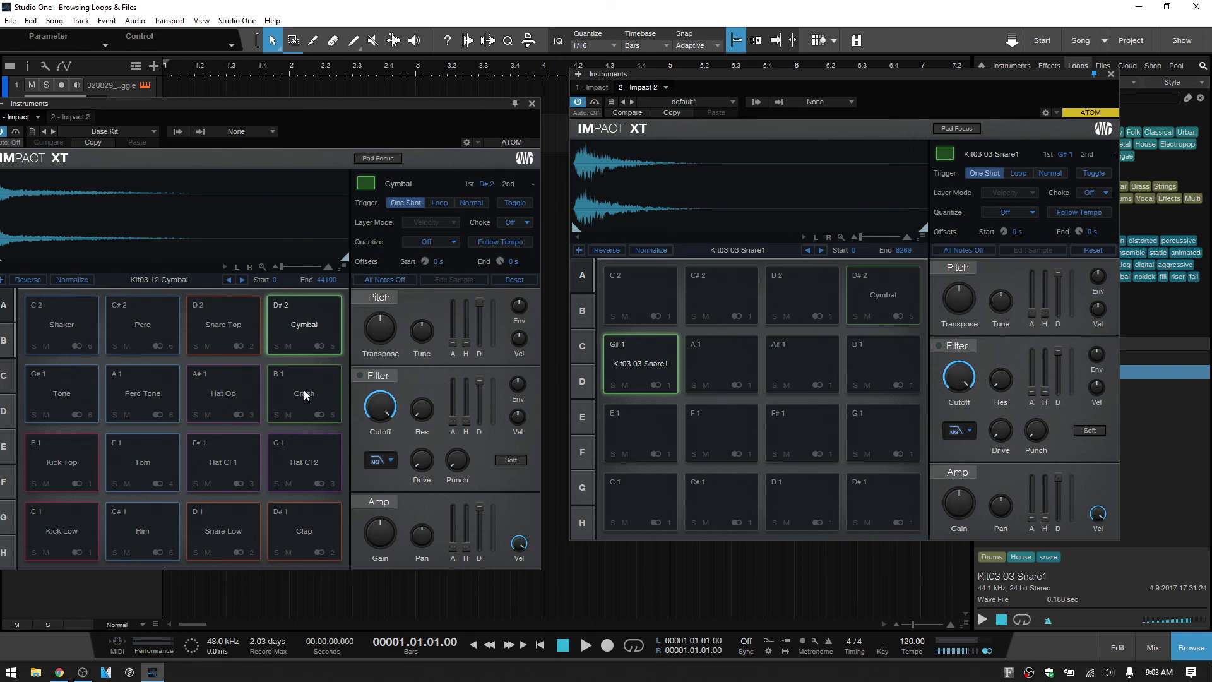
left_click(302, 418)
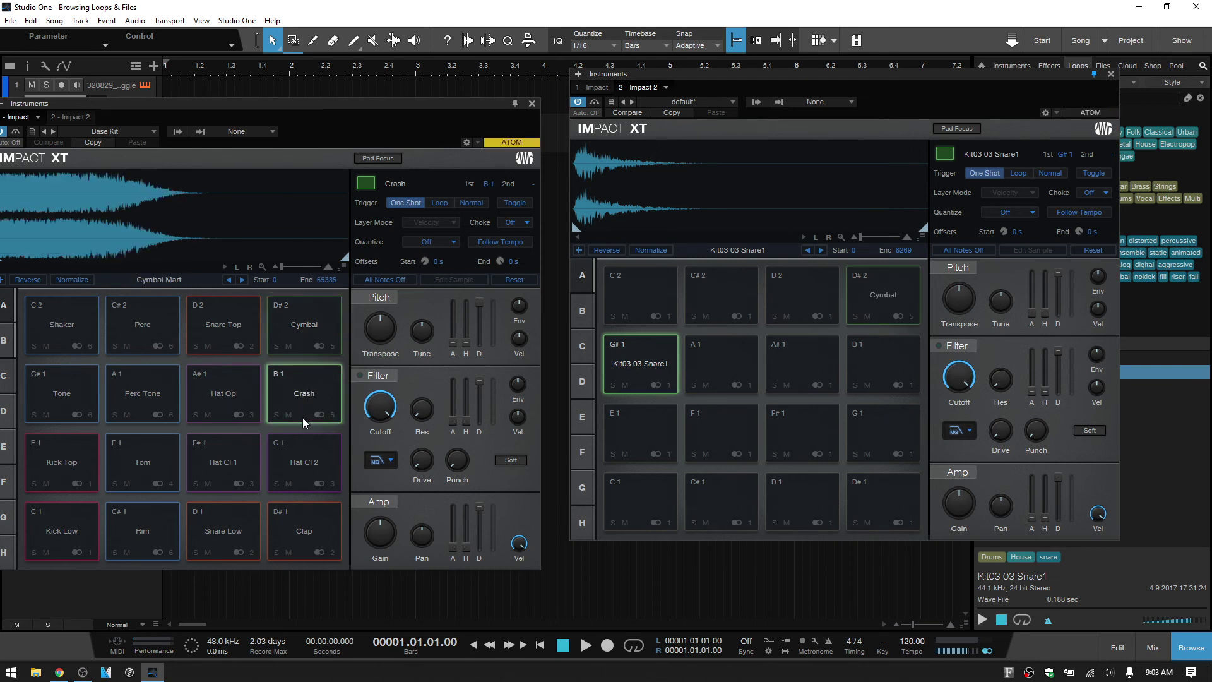
left_click_drag(305, 403, 803, 298)
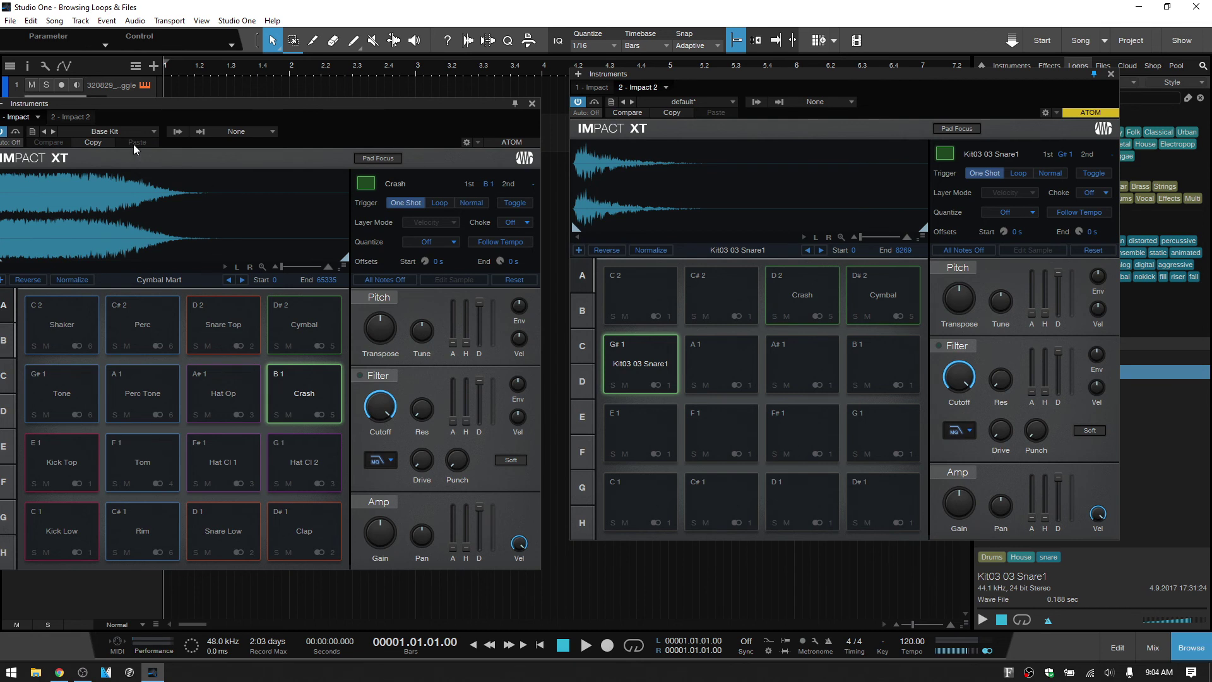
Step: Switch the source kit to Cloud Trap and copy its Hat Foil pad onto Impact 2's A1
left_click(149, 132)
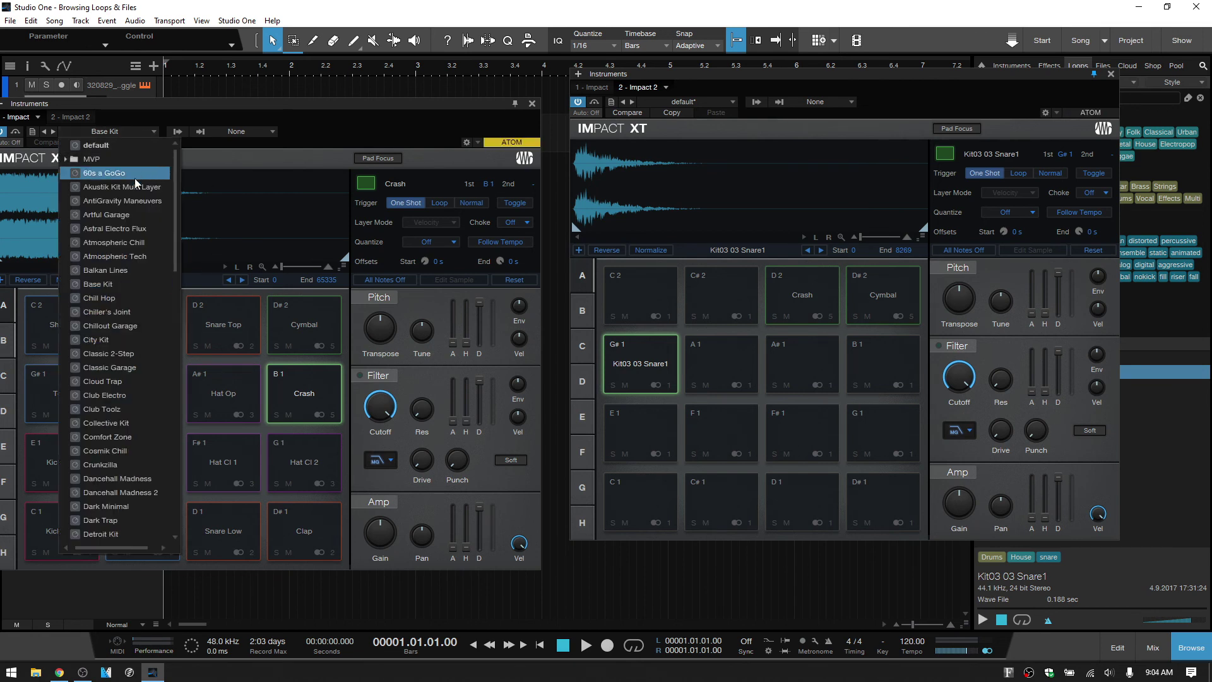
left_click(106, 380)
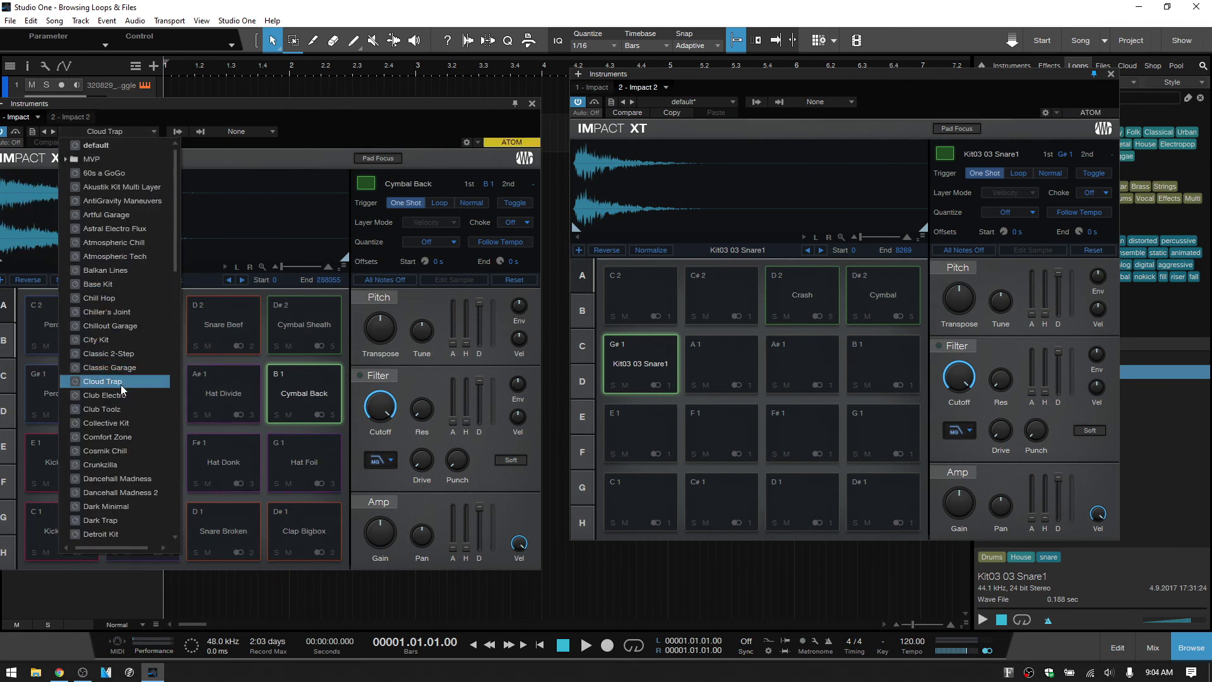
left_click(304, 487)
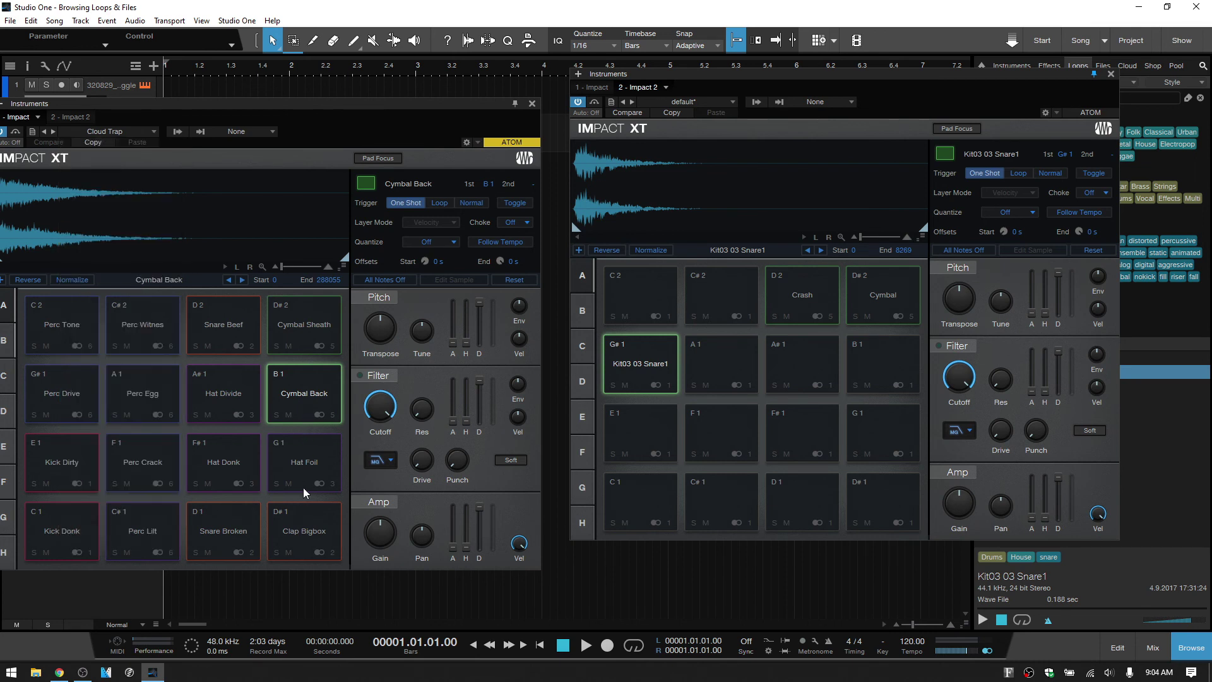
left_click(301, 487)
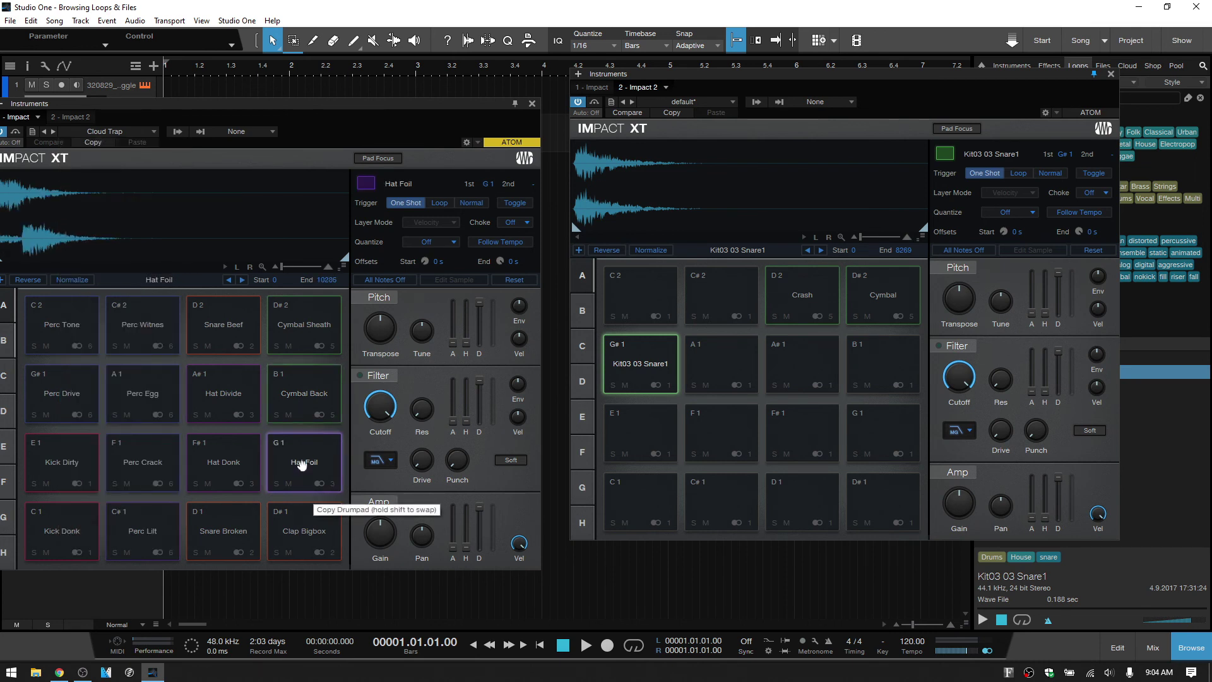
left_click_drag(303, 465, 718, 361)
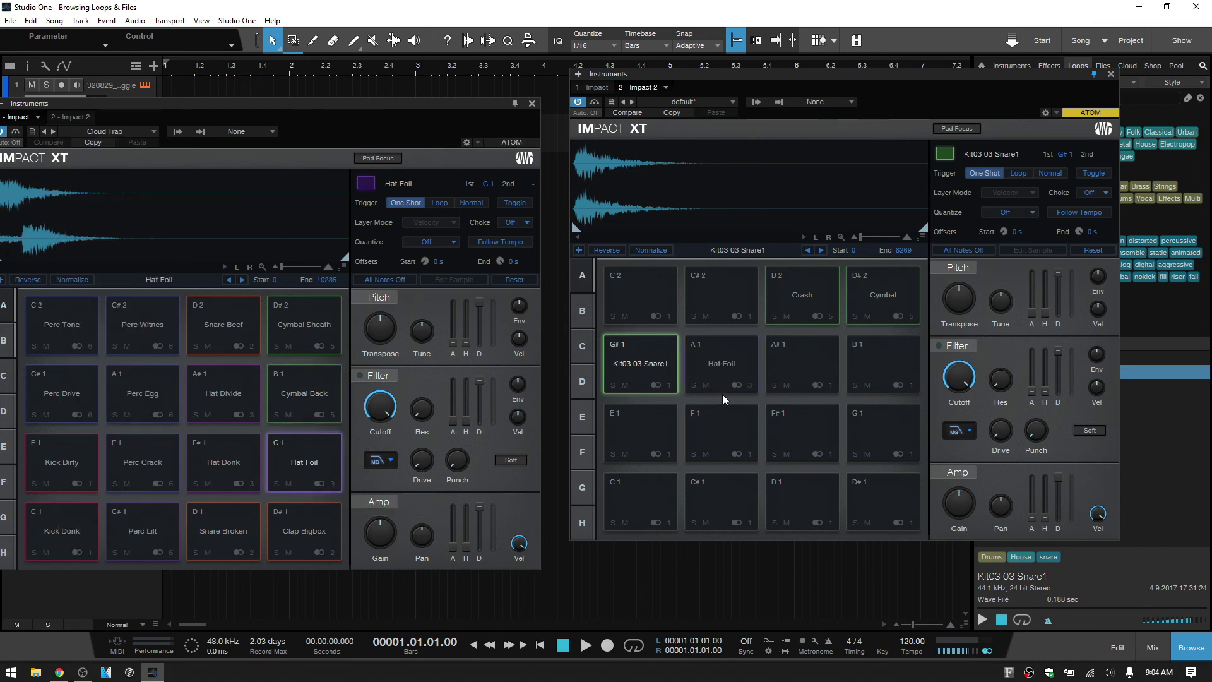
Step: Start storing Impact 2 as a preset, cancel it, and close the source kit window
left_click(610, 103)
left_click(648, 120)
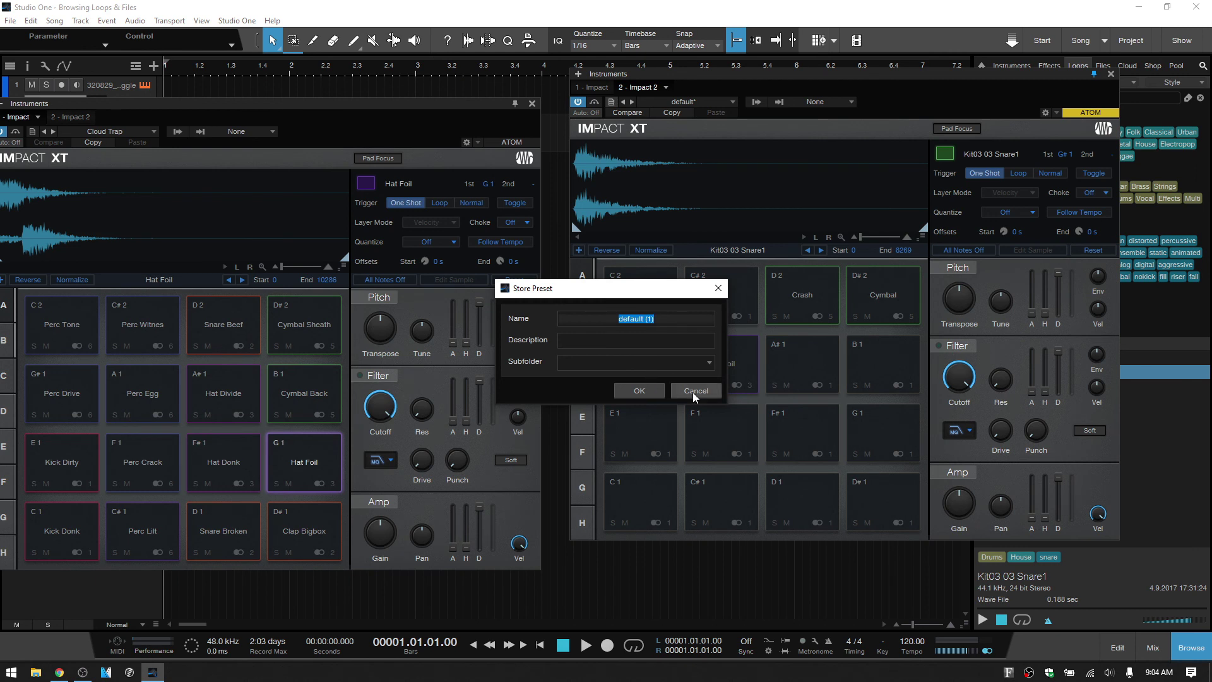
left_click(693, 392)
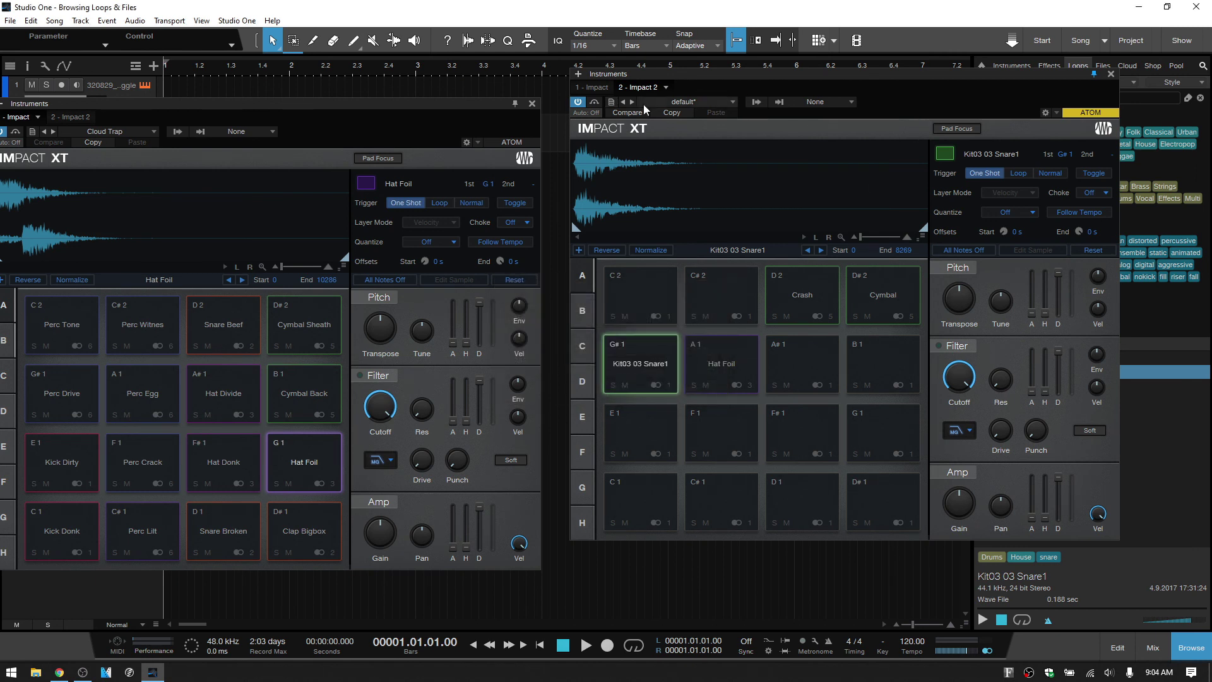
left_click(532, 104)
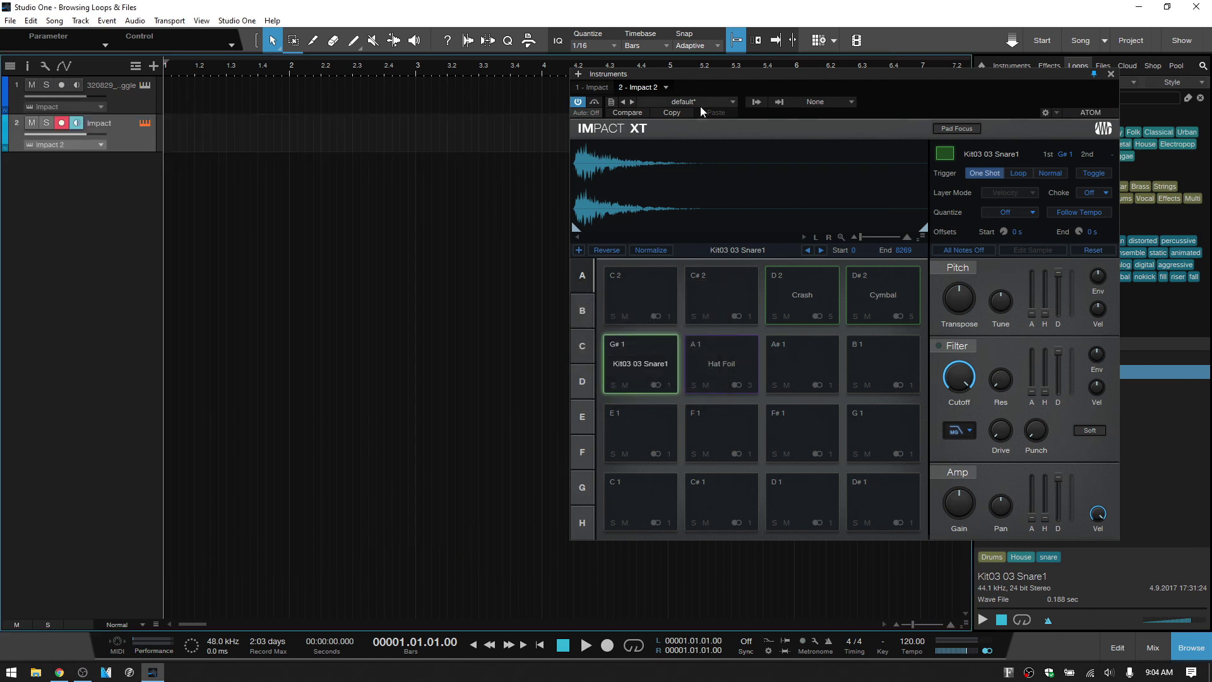
Step: Close the Impact 2 window and open Studio One > Studio One Installation
left_click(1111, 74)
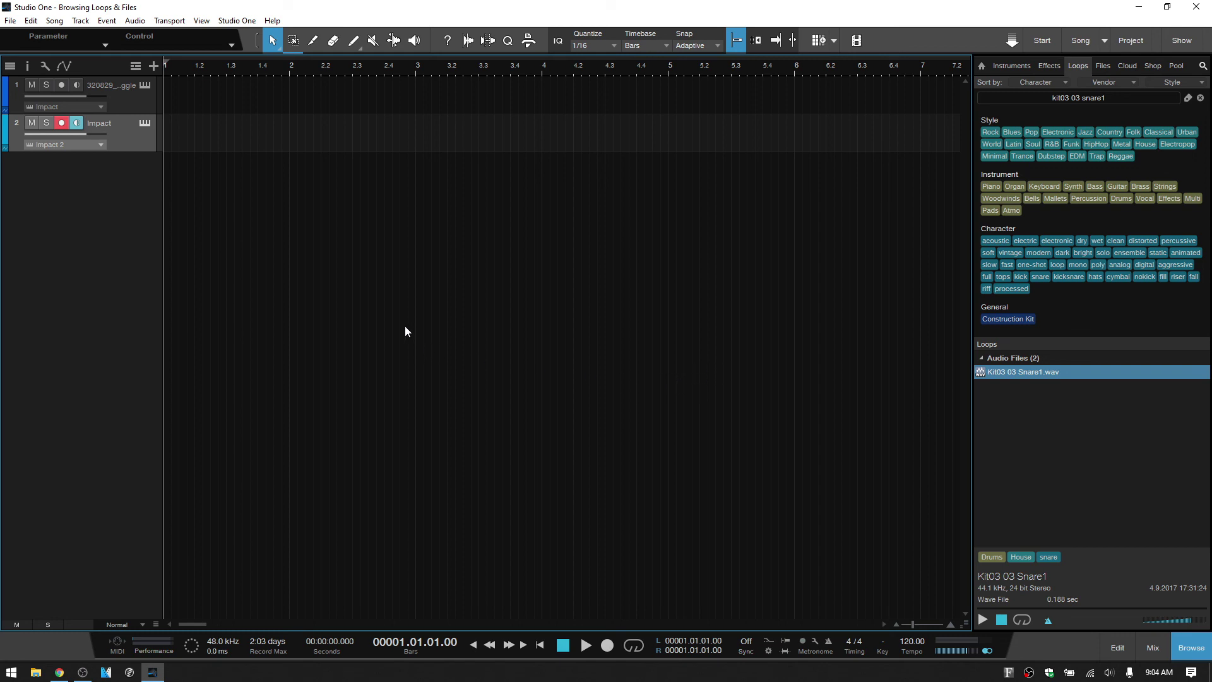
left_click(238, 22)
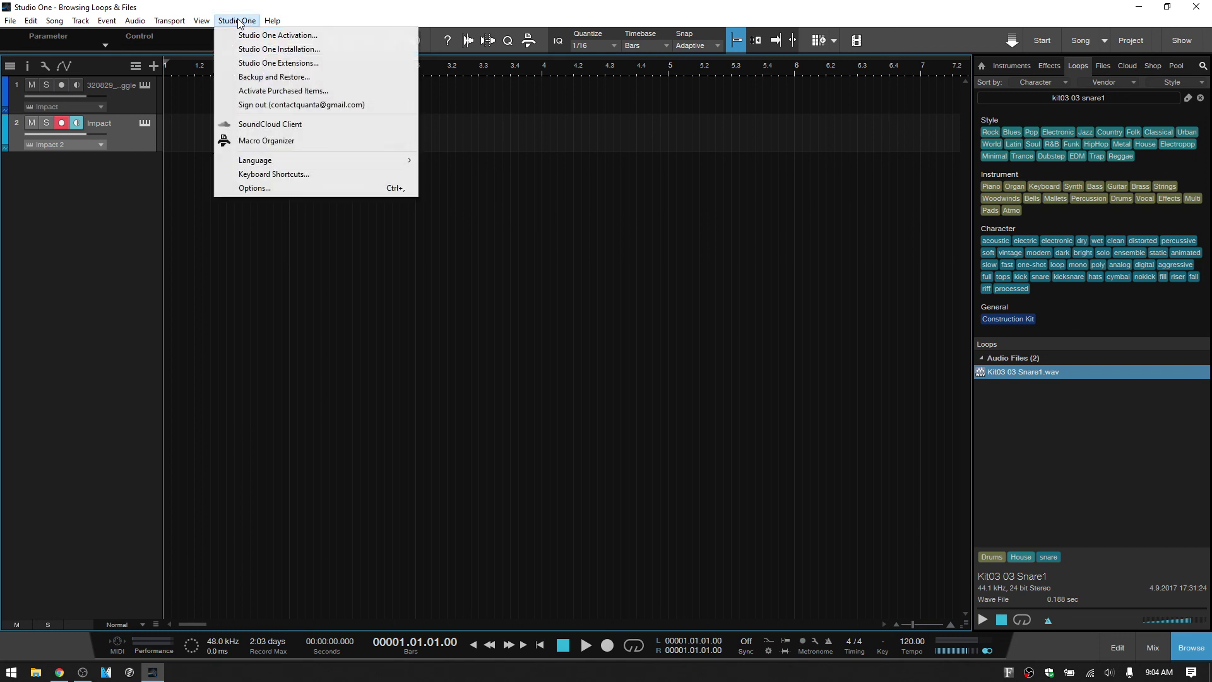
left_click(249, 51)
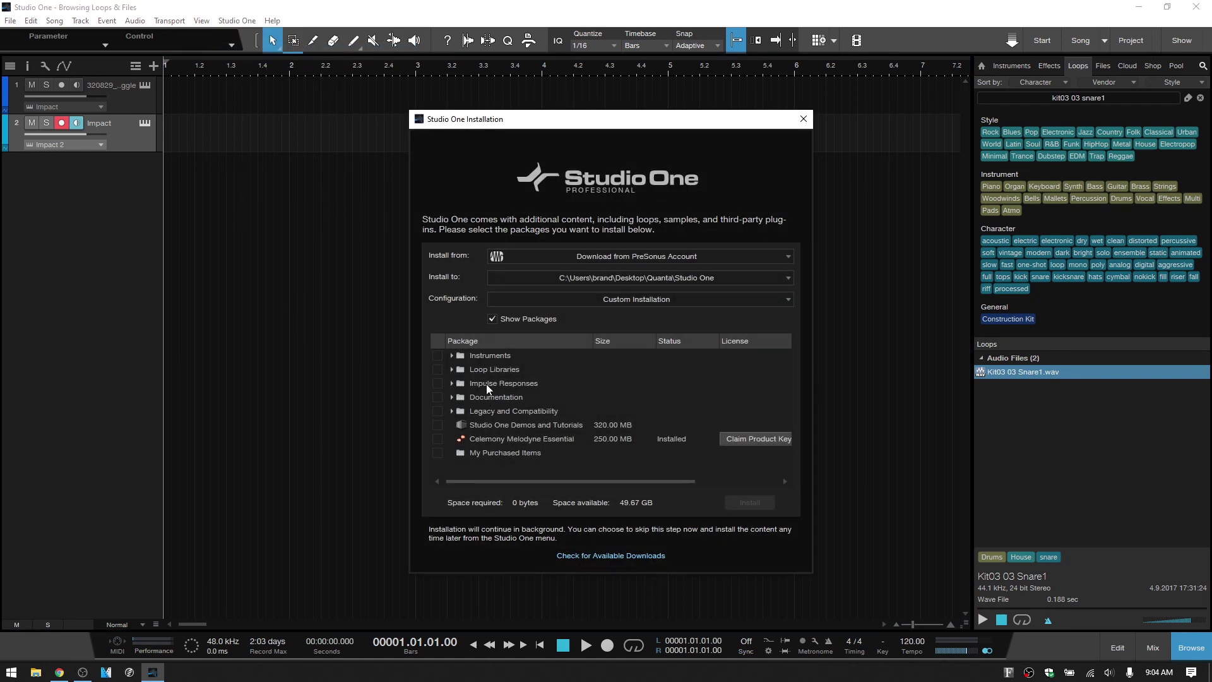
Step: Expand Loop Libraries and tick the uninstalled Vengeance-Sound and Electronic Audioloops packages
left_click(451, 370)
scroll(553, 409, "down", 1)
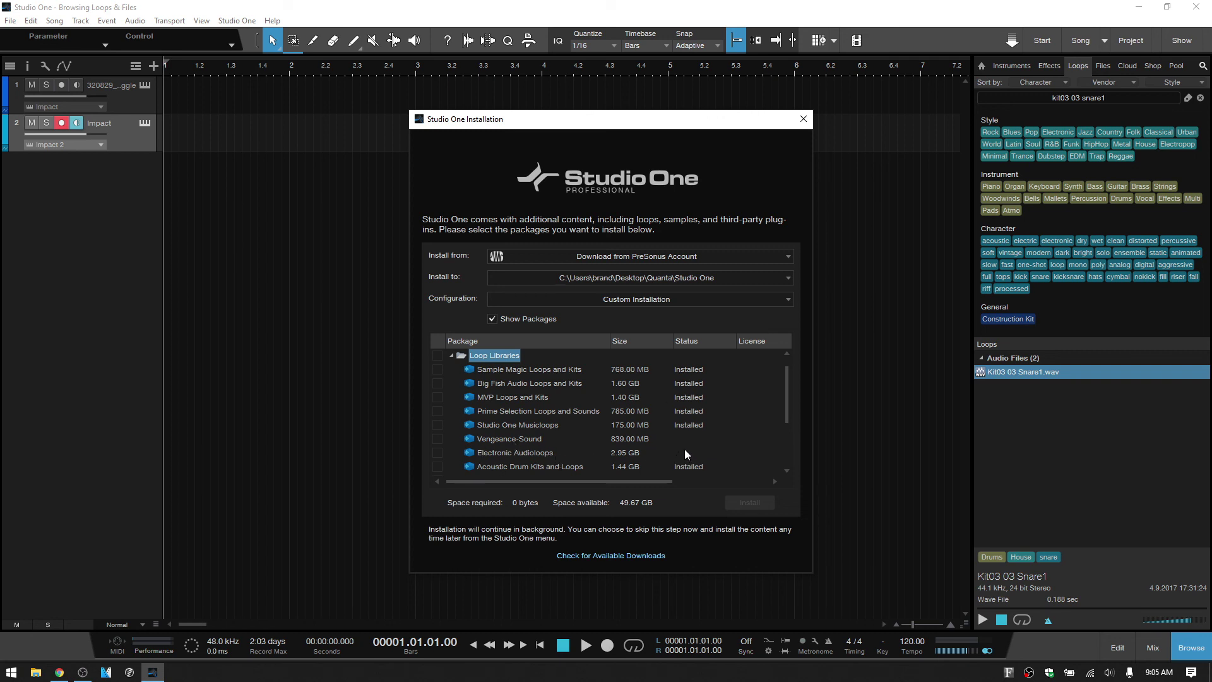
scroll(693, 438, "down", 1)
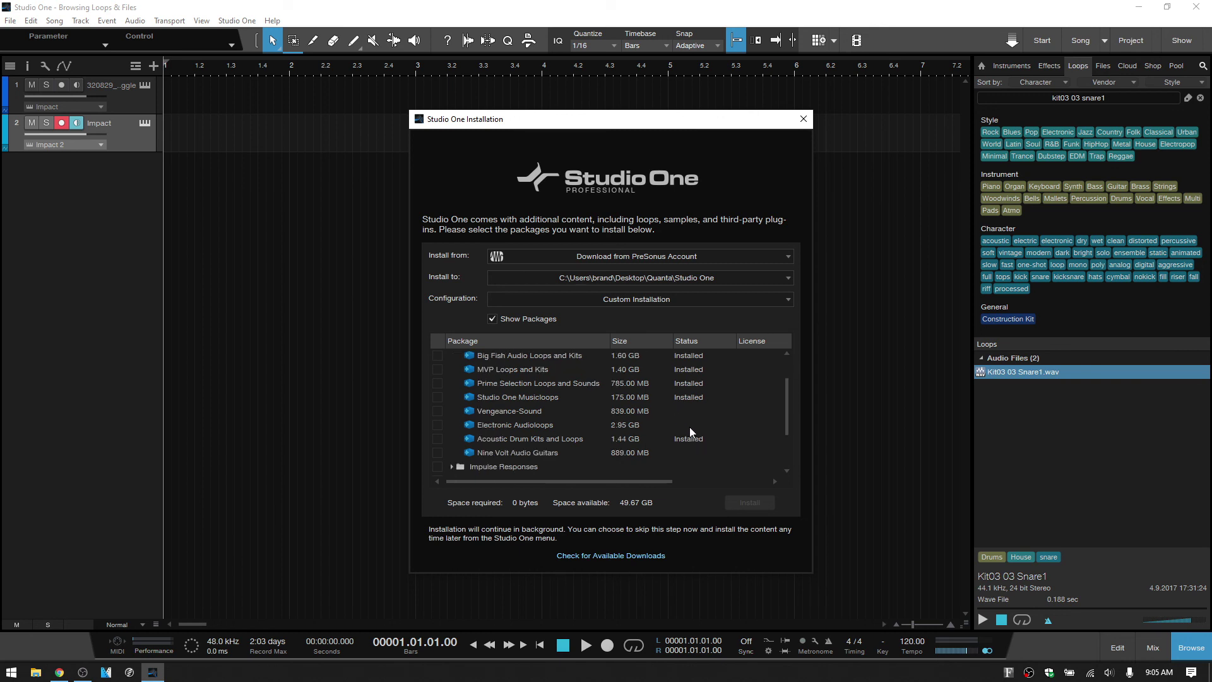
left_click(438, 411)
left_click(437, 425)
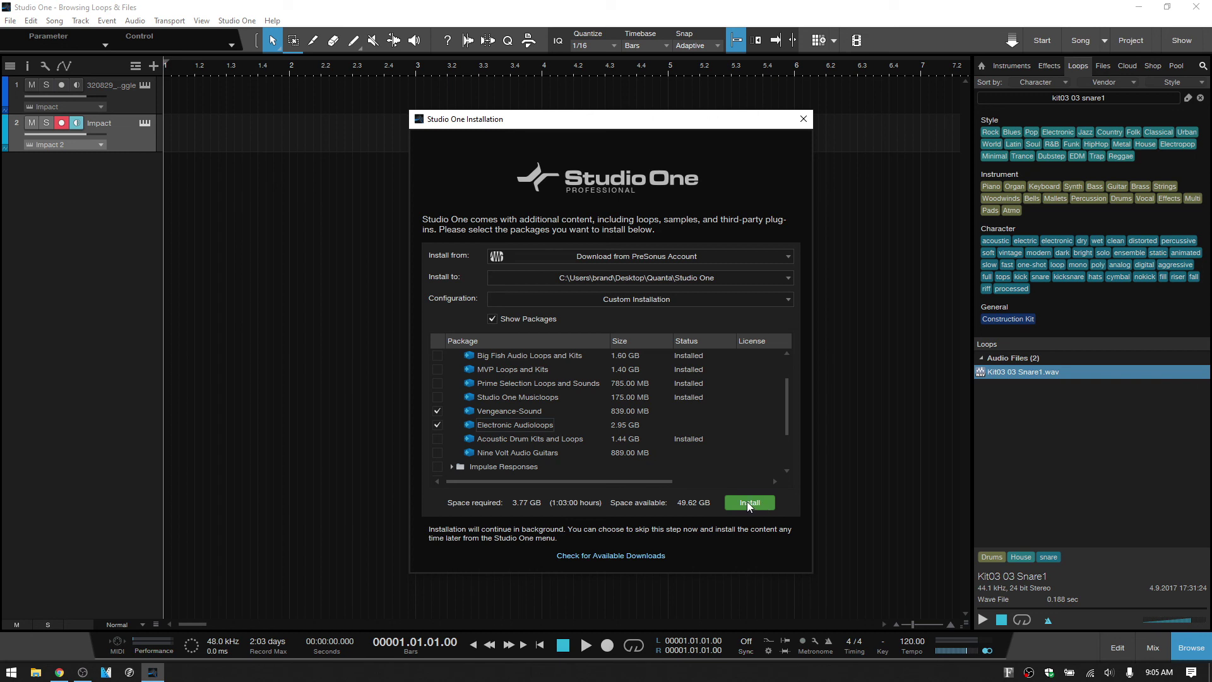
Step: Untick both packages, collapse Loop Libraries, and close the dialog without installing
left_click(437, 411)
left_click(437, 425)
scroll(469, 438, "up", 1)
scroll(464, 423, "up", 2)
left_click(452, 370)
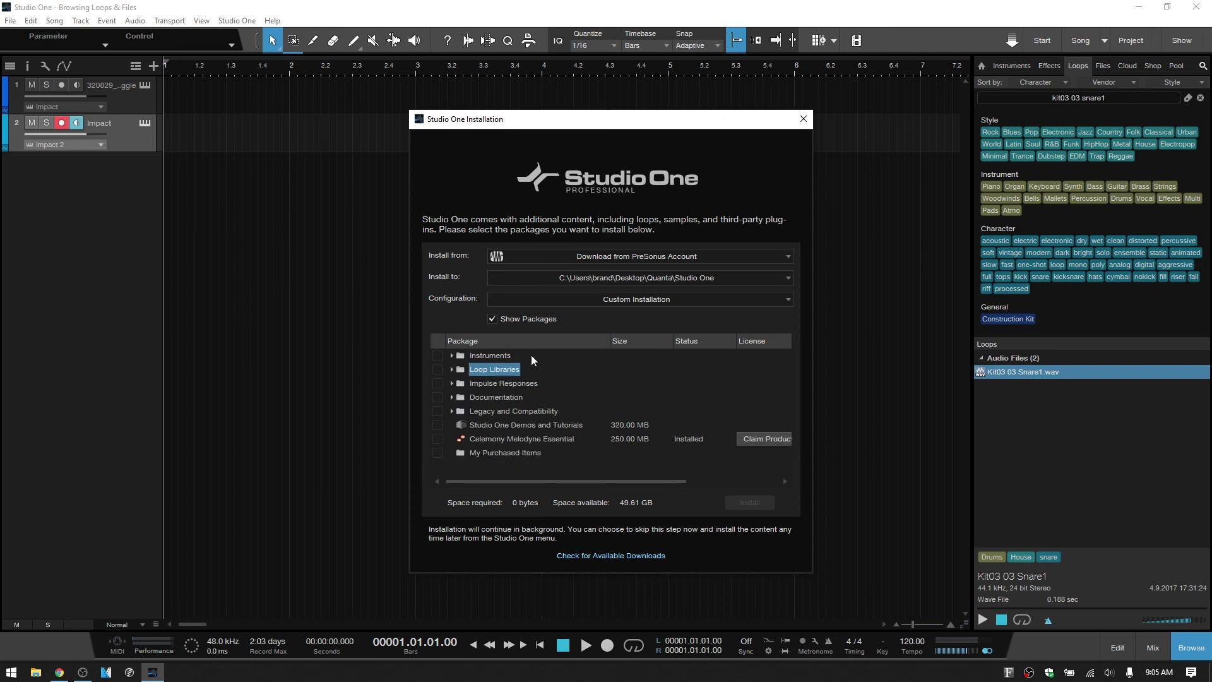
left_click(803, 119)
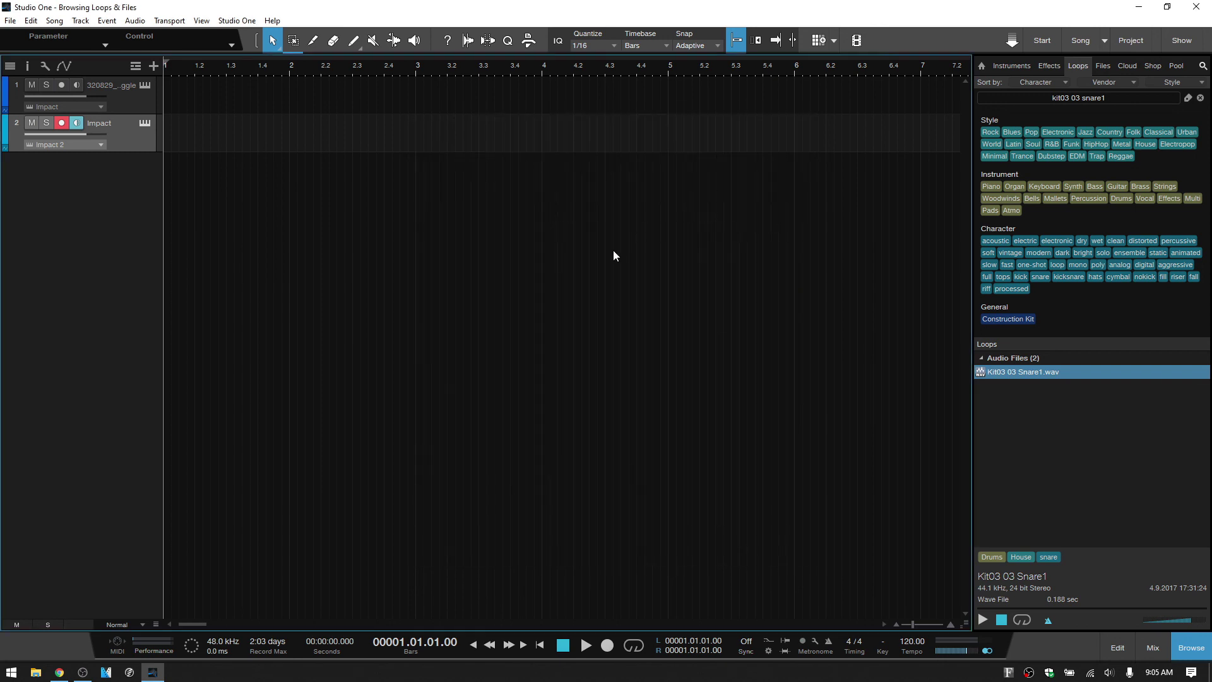